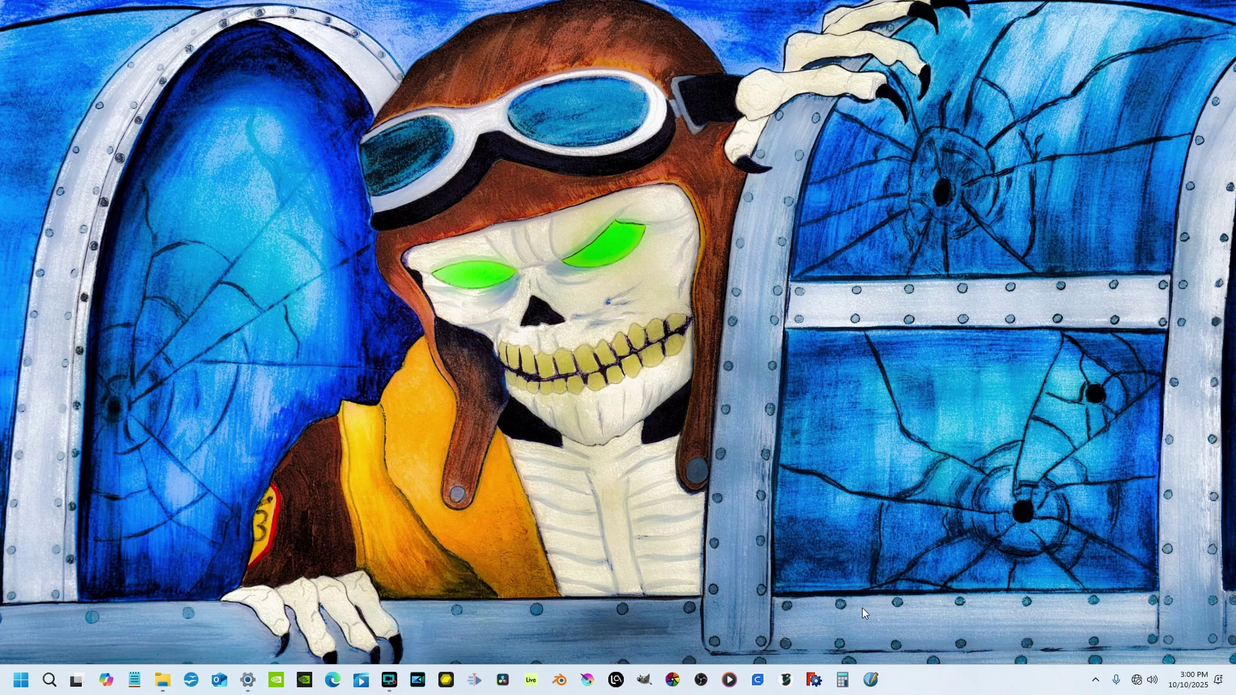
Step: Launch Scribus from the Windows taskbar to reach its New Document dialog
click(872, 681)
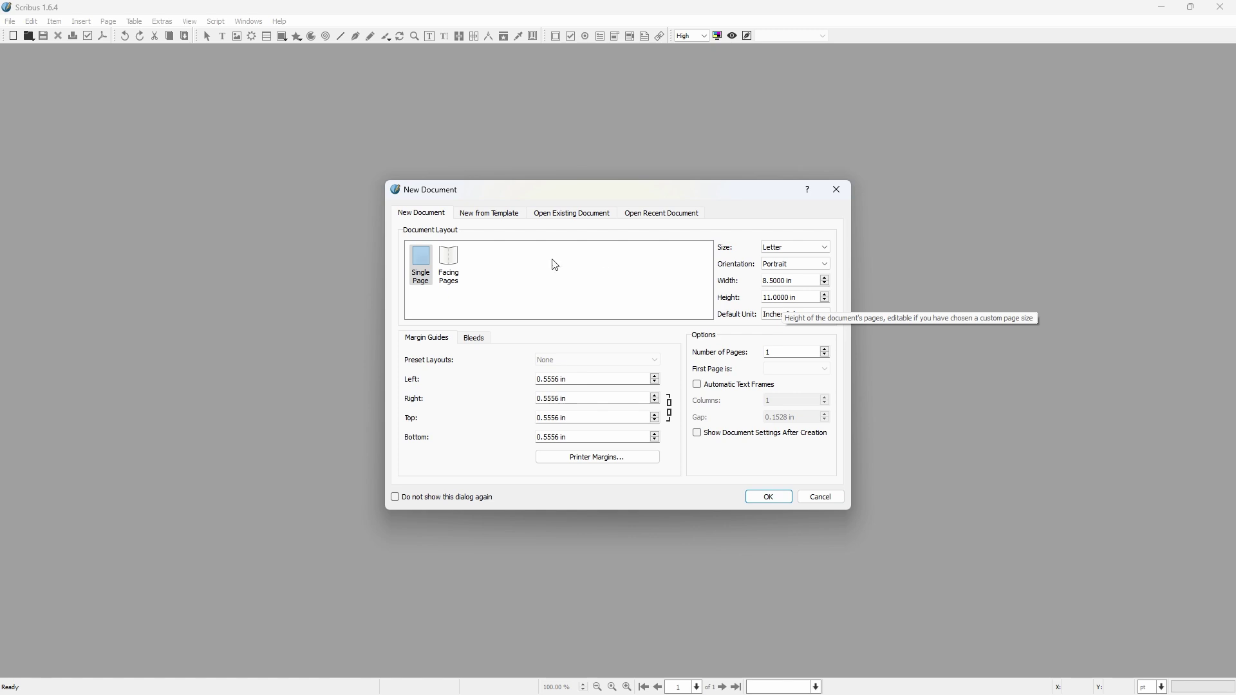
Step: Choose facing pages with 10 pages, inside margin 0.375 in and outside/top/bottom 0.25 in
click(456, 266)
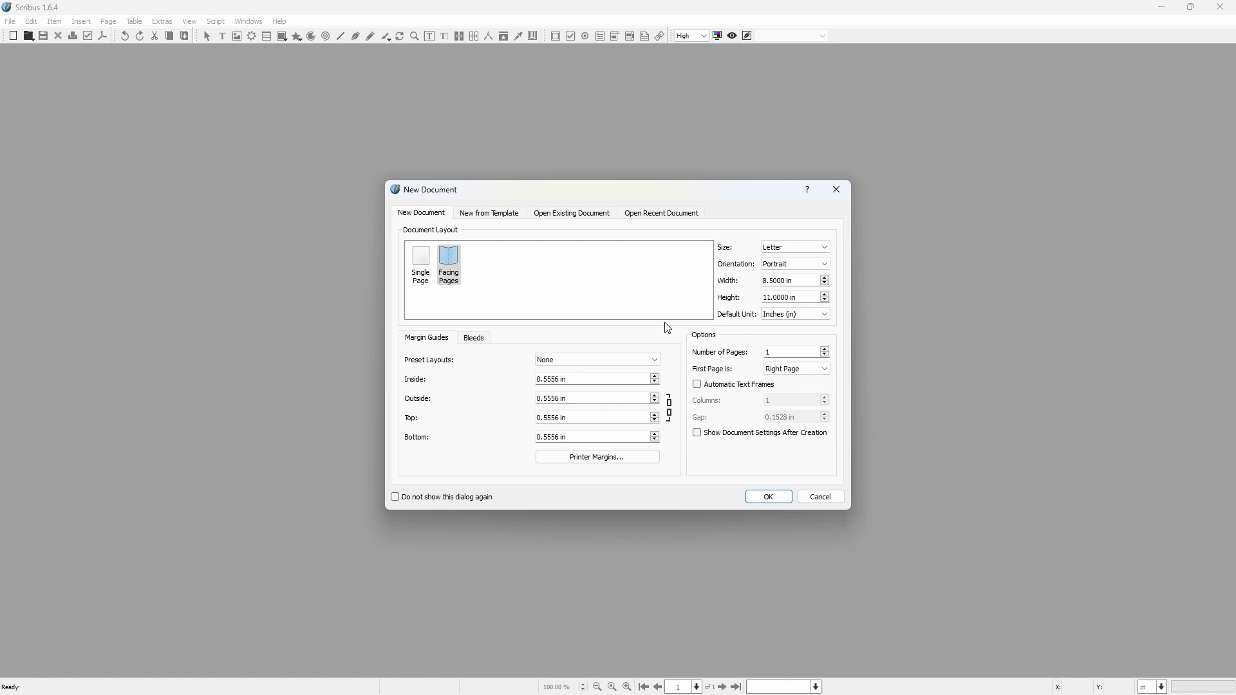
double_click(779, 352)
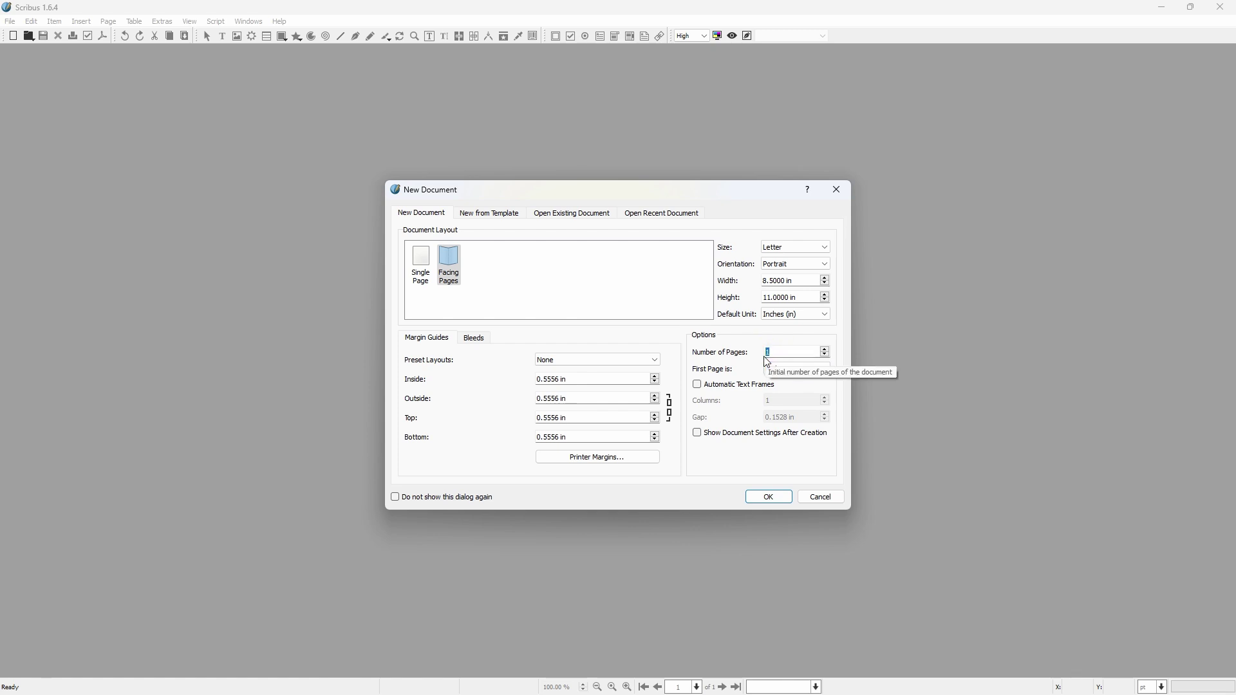
text(1)
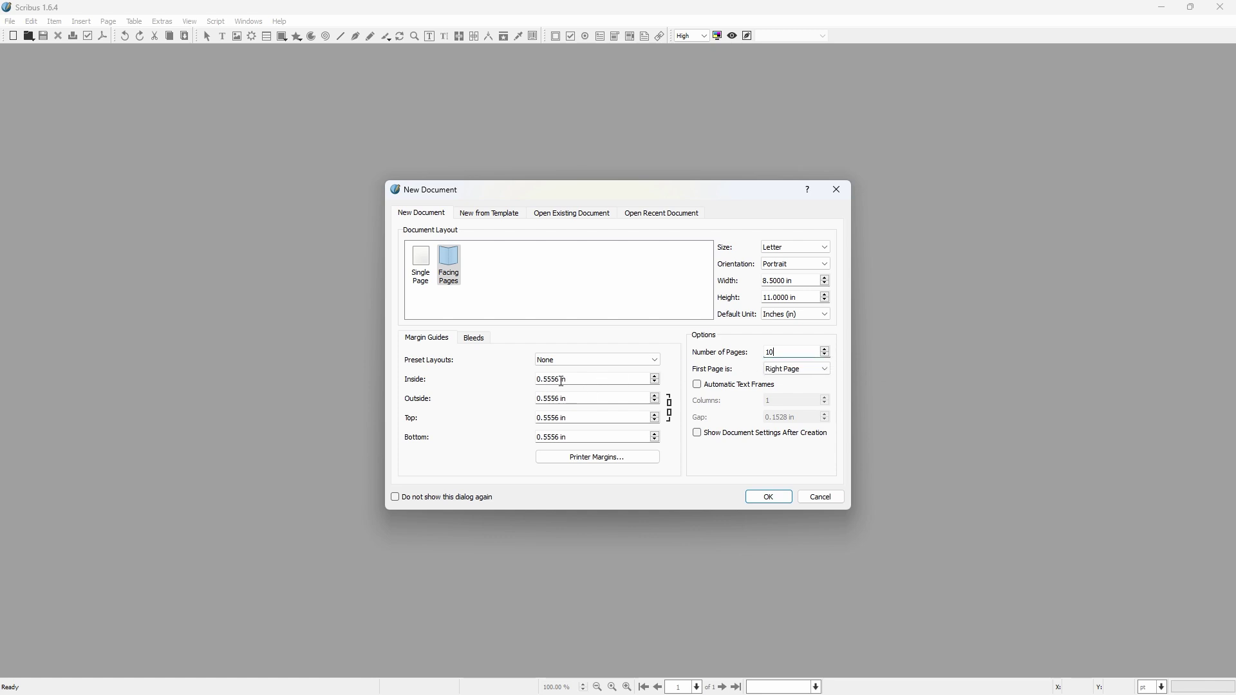
drag(561, 380, 547, 383)
text(375)
drag(560, 398, 545, 398)
text(25)
drag(559, 418, 545, 423)
text(25)
drag(560, 438, 547, 437)
text(25)
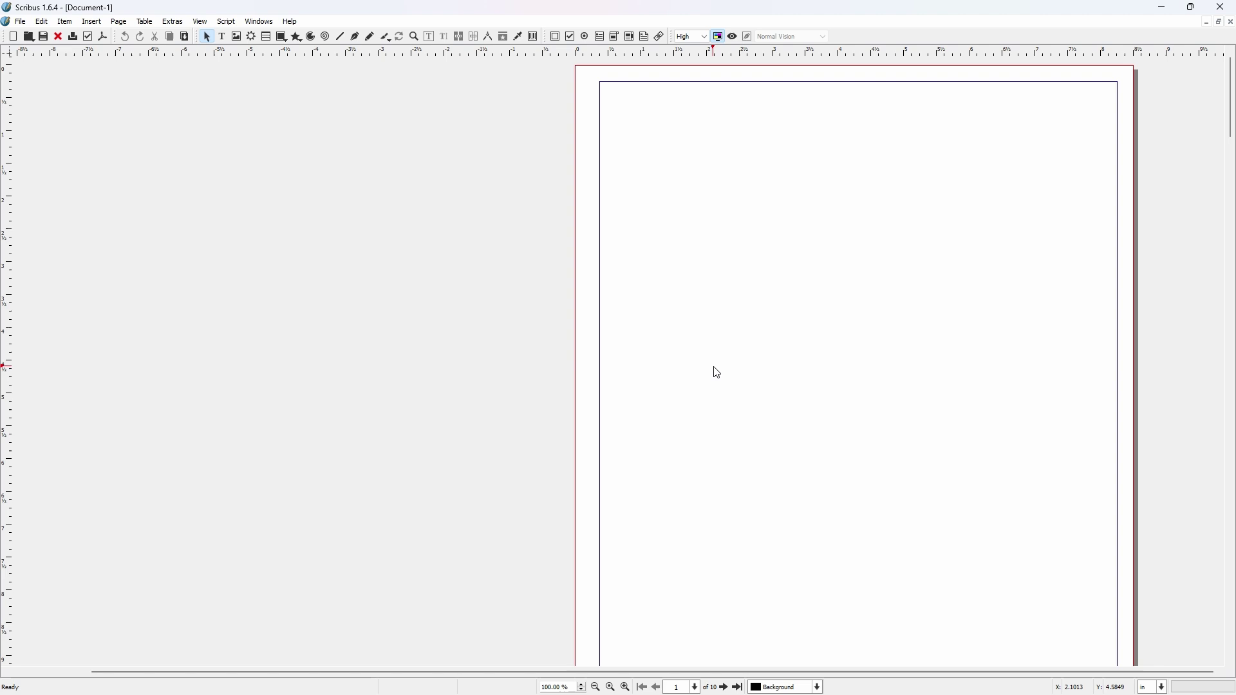
Step: Zoom in on page 1, then zoom back out to 75% so the page fits
scroll(718, 374, down, 1)
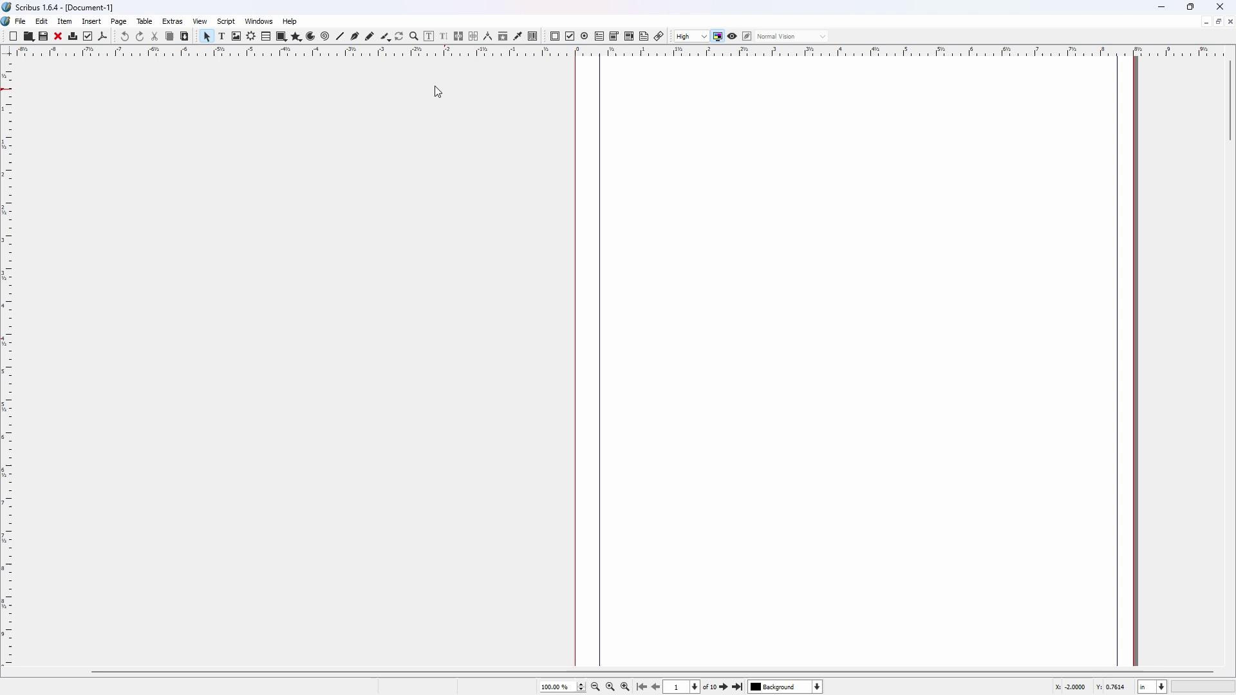
click(415, 37)
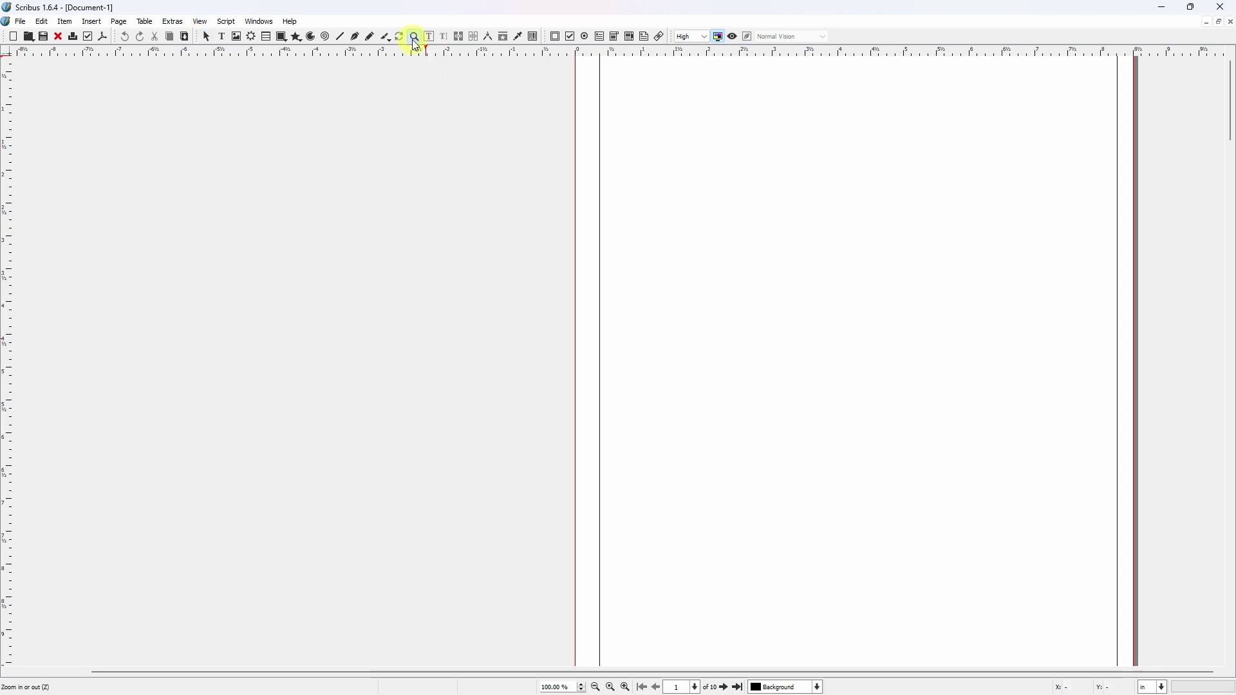
click(727, 287)
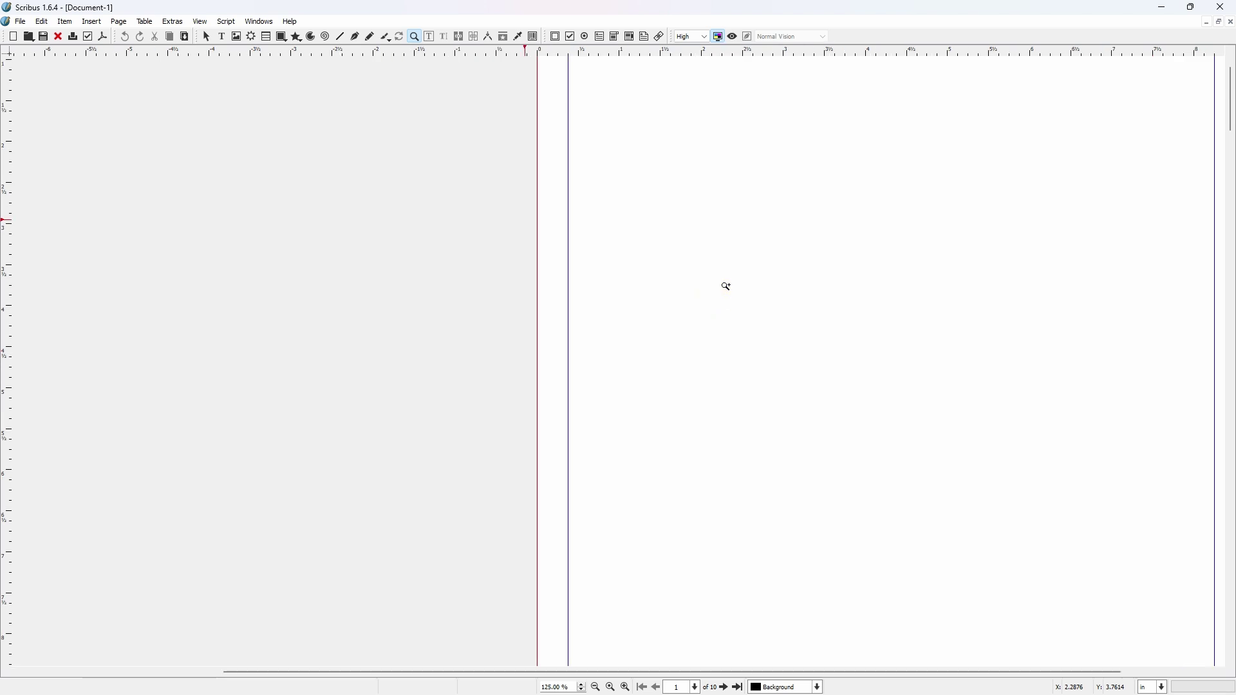
right_click(727, 287)
right_click(727, 286)
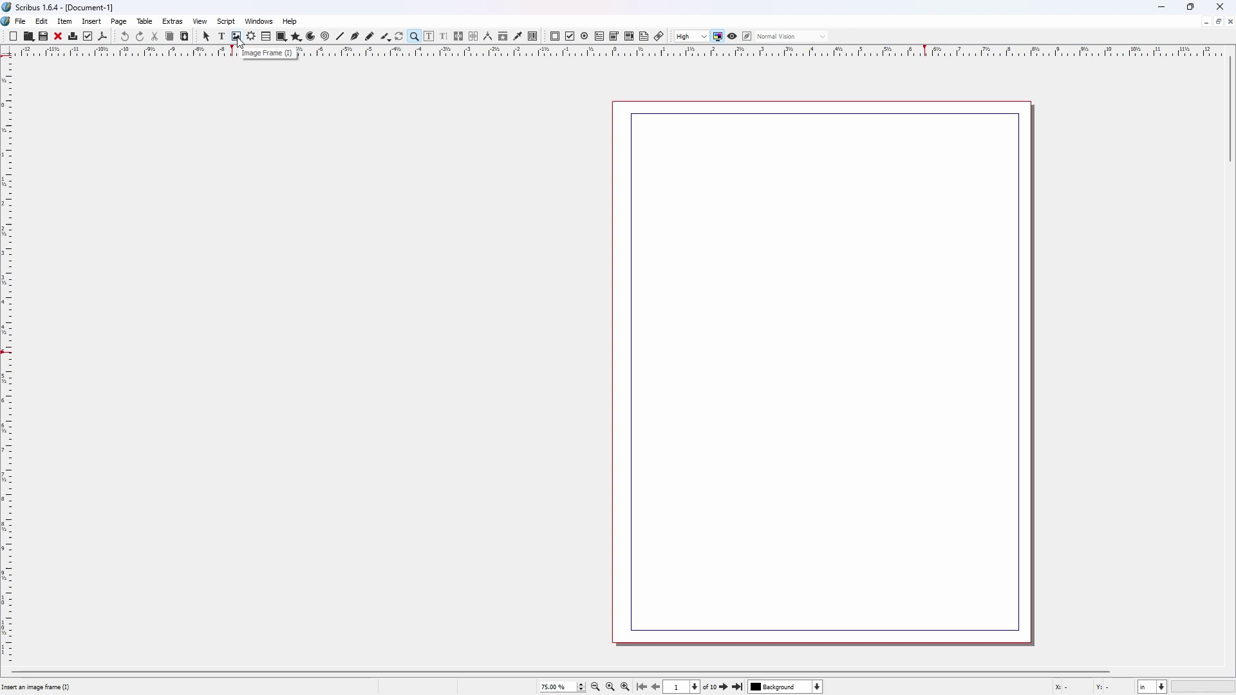
Step: Draw a large text frame covering most of page 1
click(236, 37)
key(Escape)
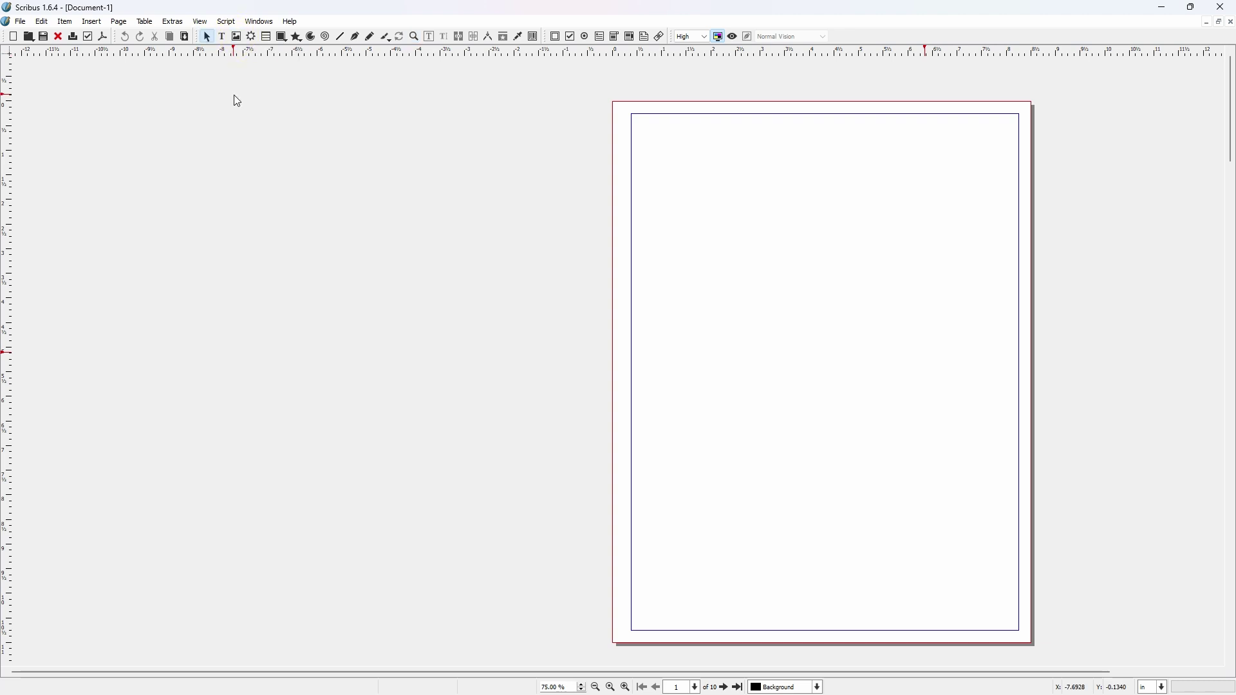
click(223, 40)
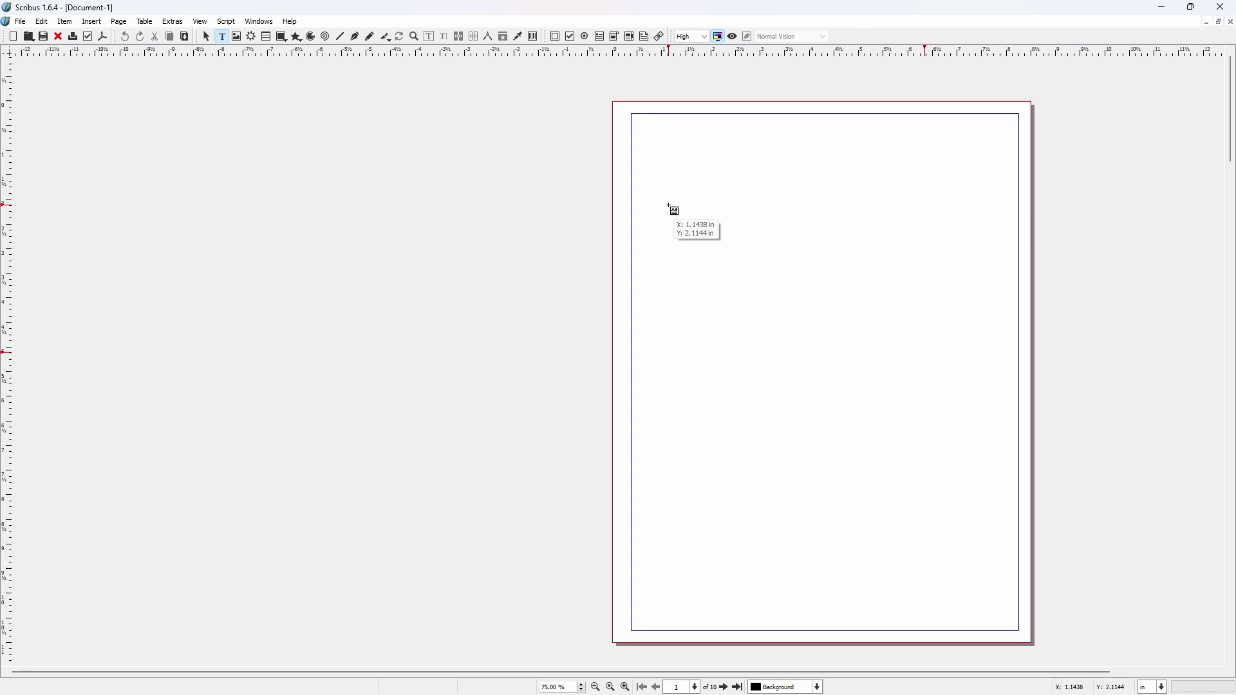
drag(672, 192, 985, 591)
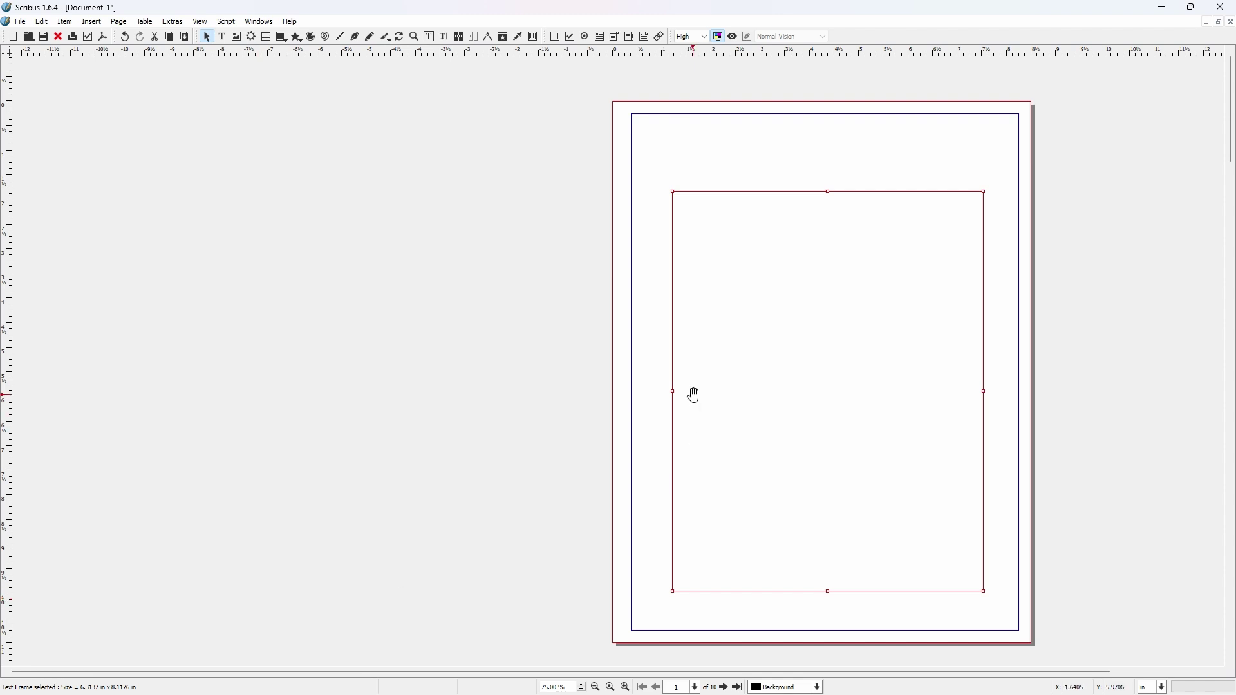
Step: Import preface 1.odt into the new text frame with Get Text
right_click(719, 351)
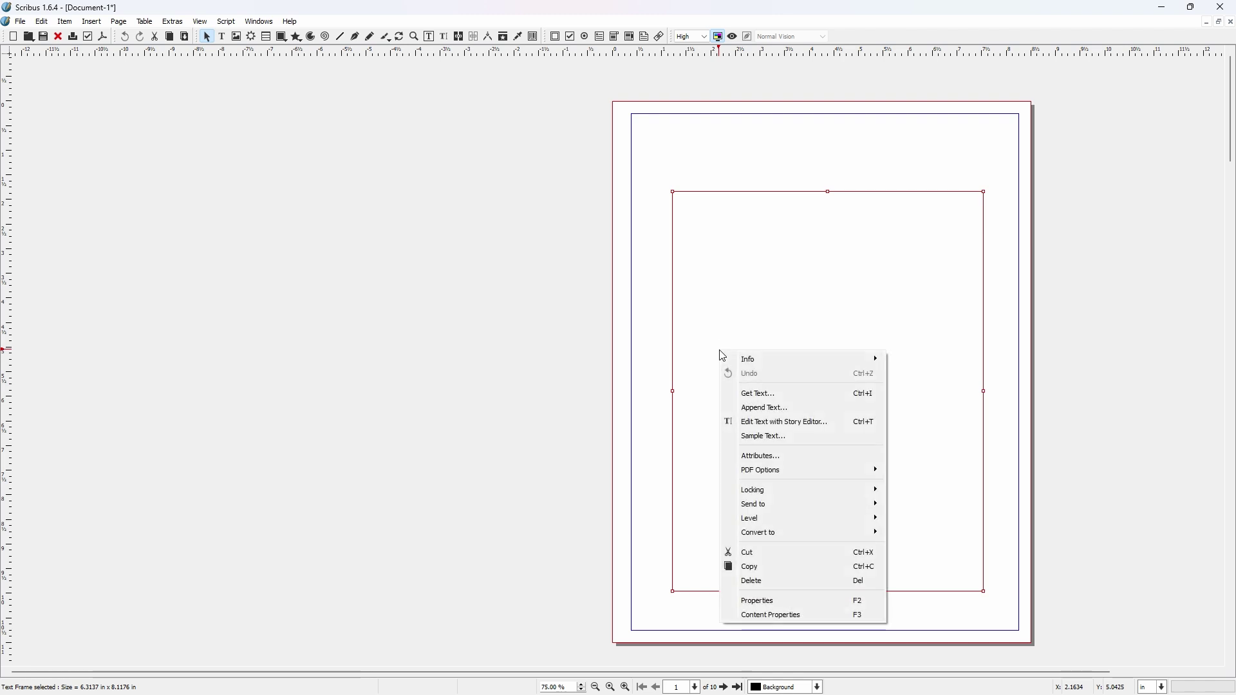
click(748, 394)
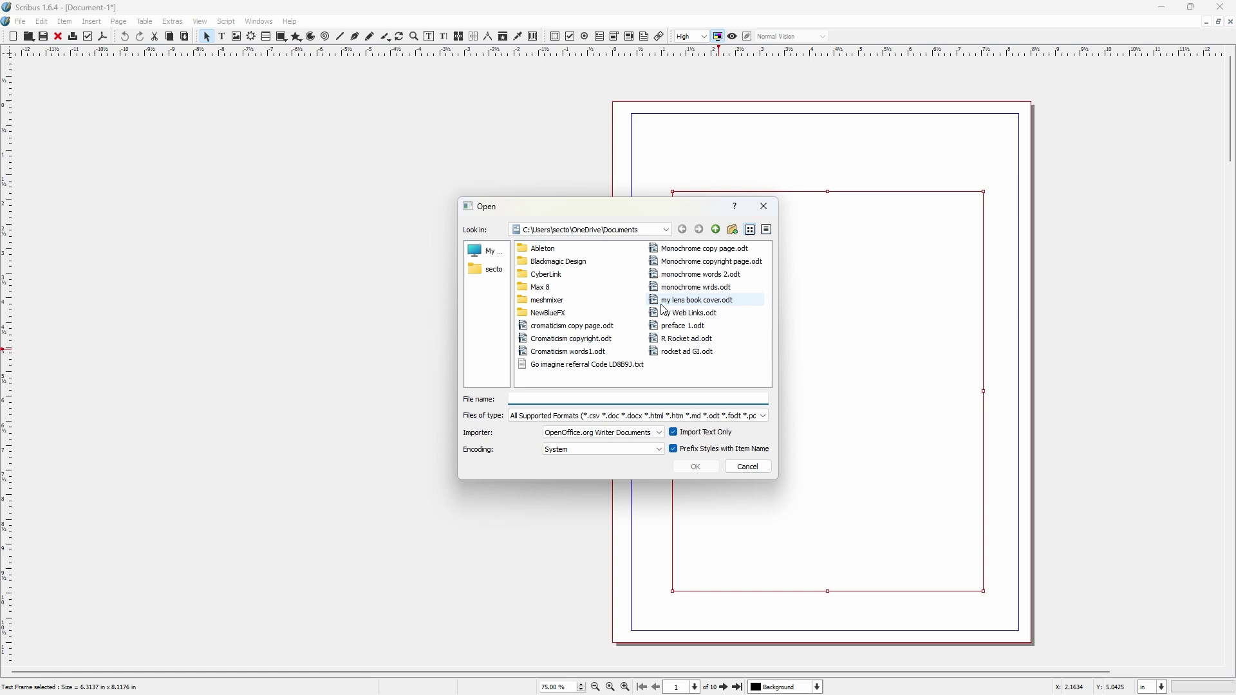
click(680, 331)
click(701, 472)
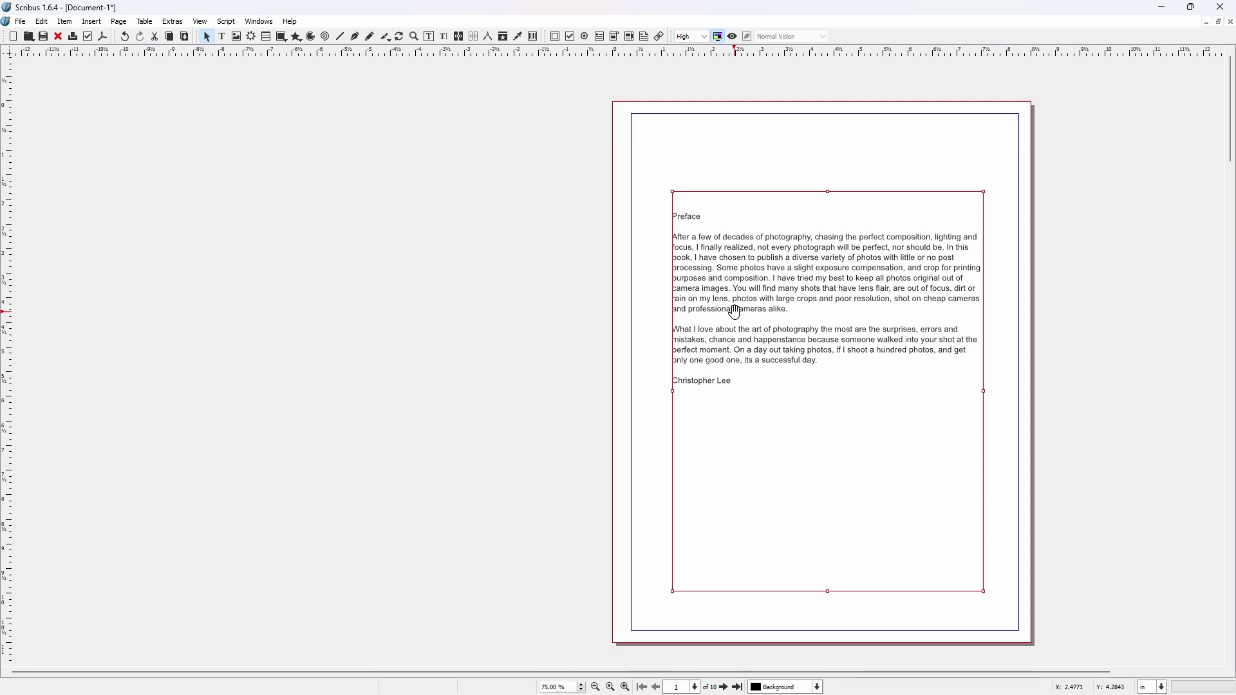
right_click(736, 313)
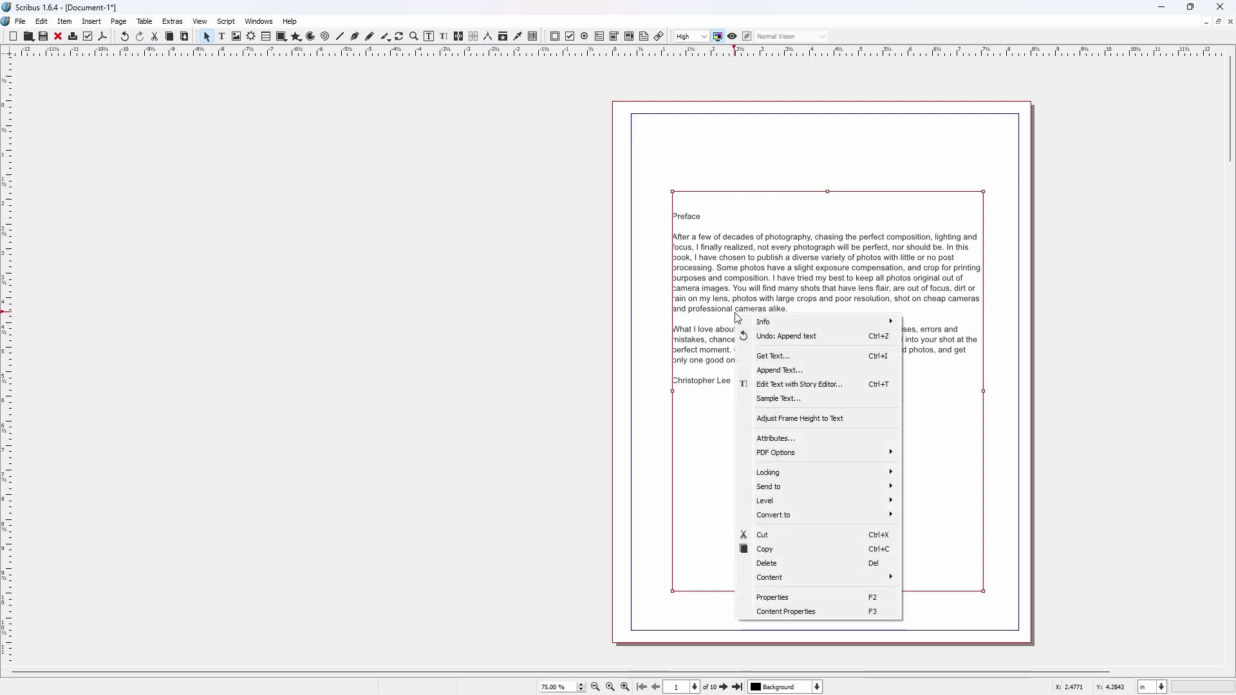
click(780, 386)
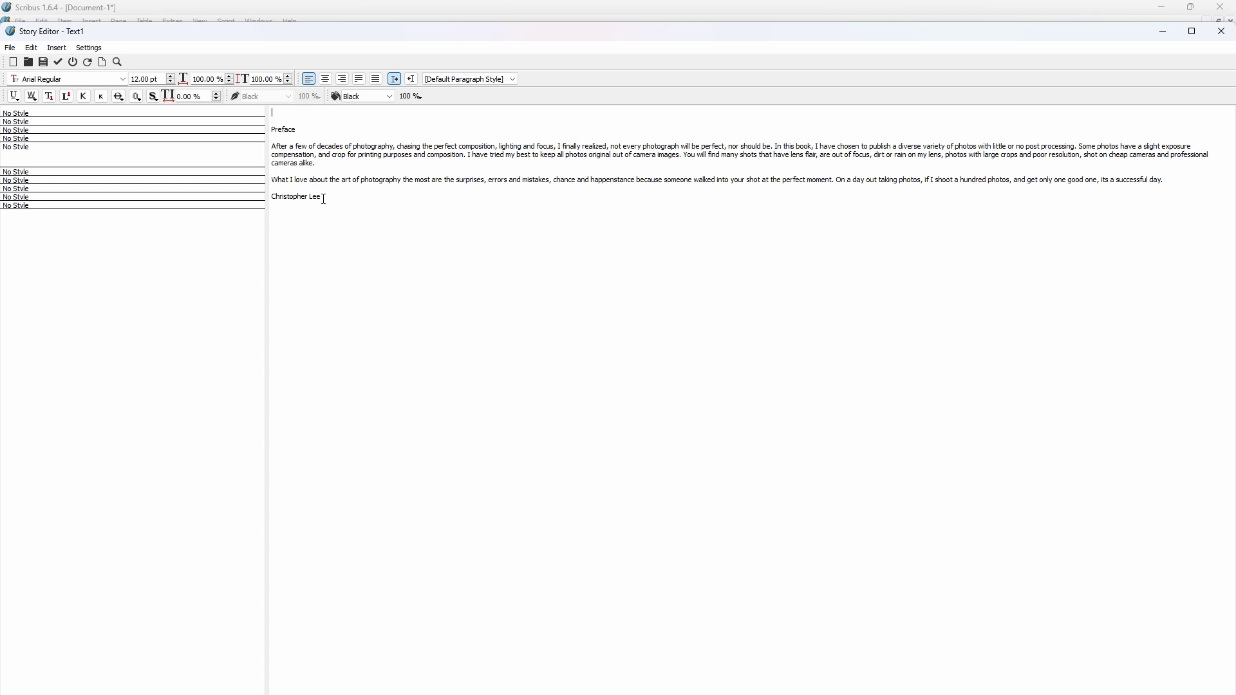
drag(325, 200, 310, 199)
key(BackSpace)
click(1226, 37)
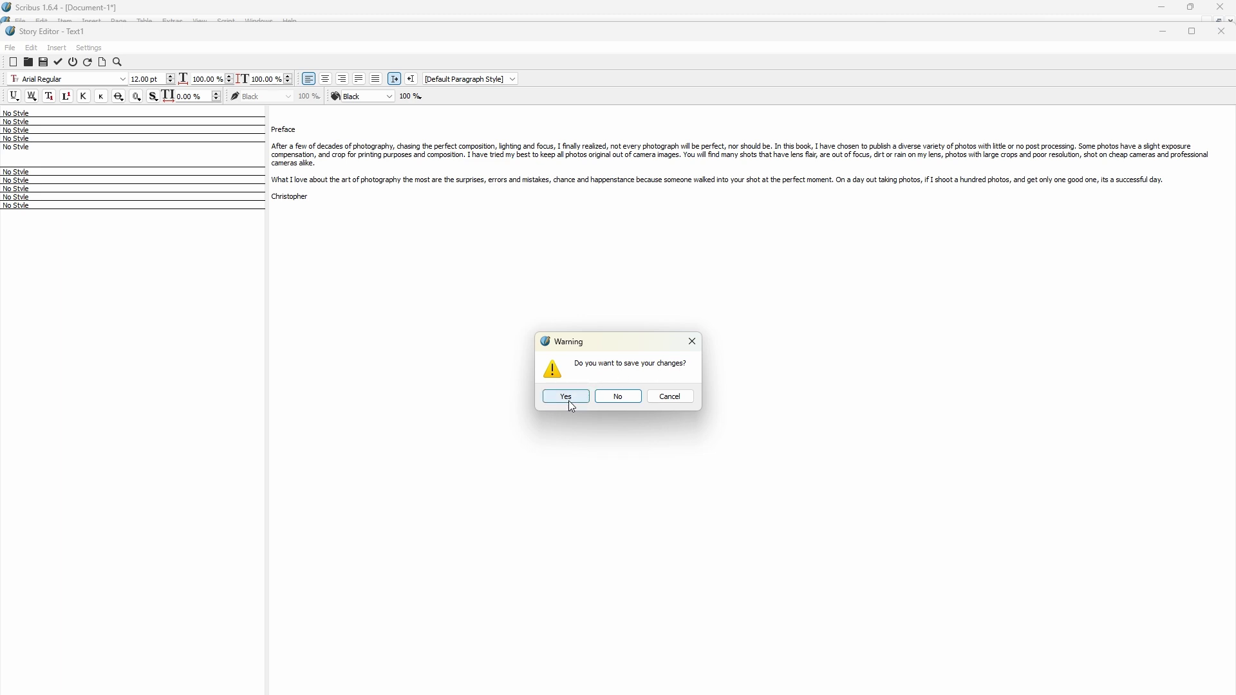
click(618, 397)
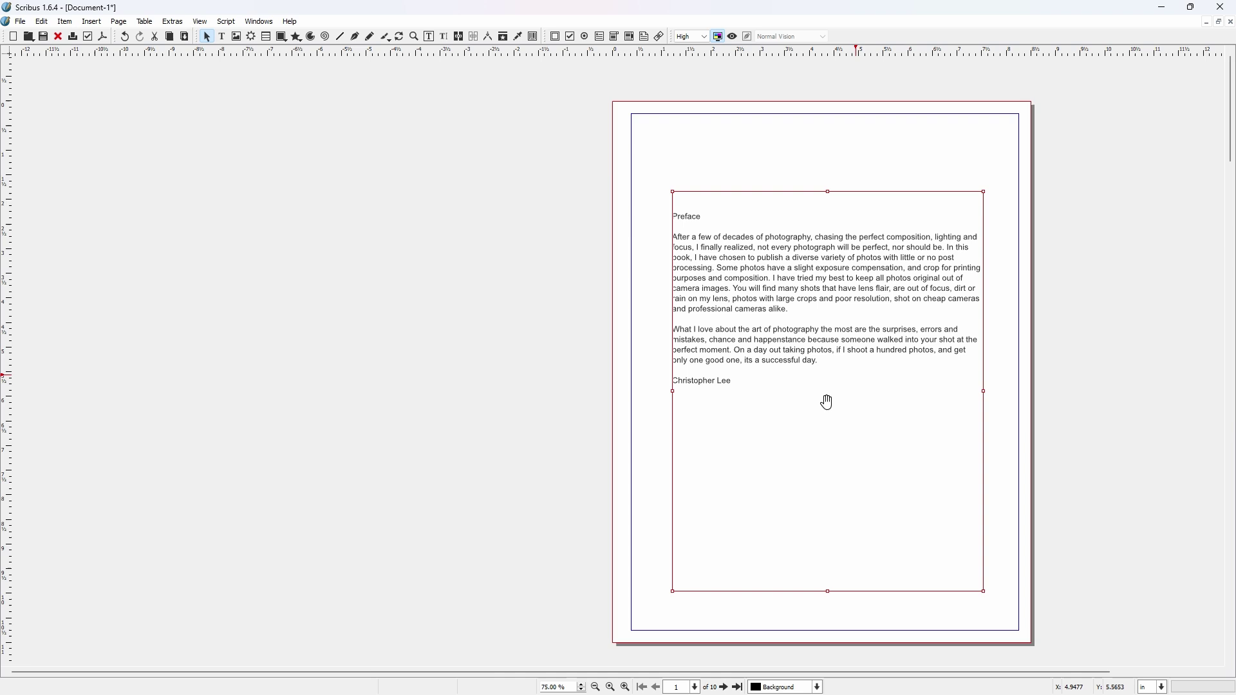
Step: Scroll down to page 2 and draw an image frame there
scroll(560, 507, down, 2)
scroll(558, 506, down, 6)
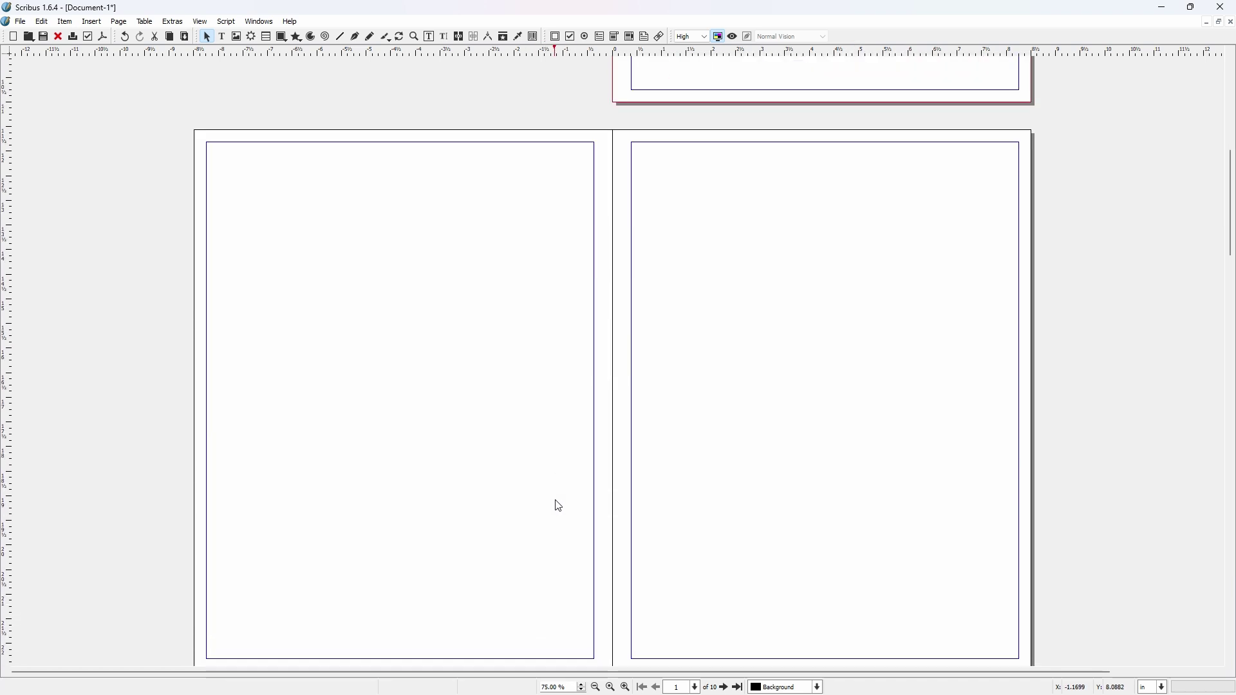
scroll(558, 506, down, 1)
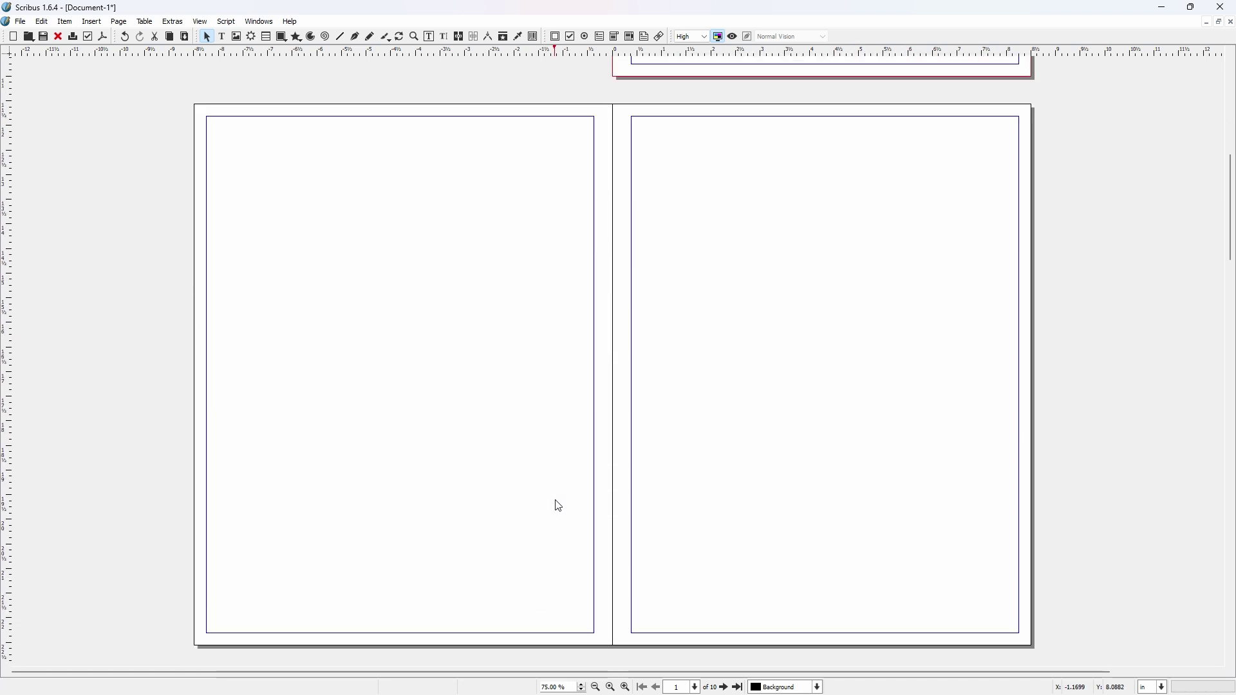
click(236, 40)
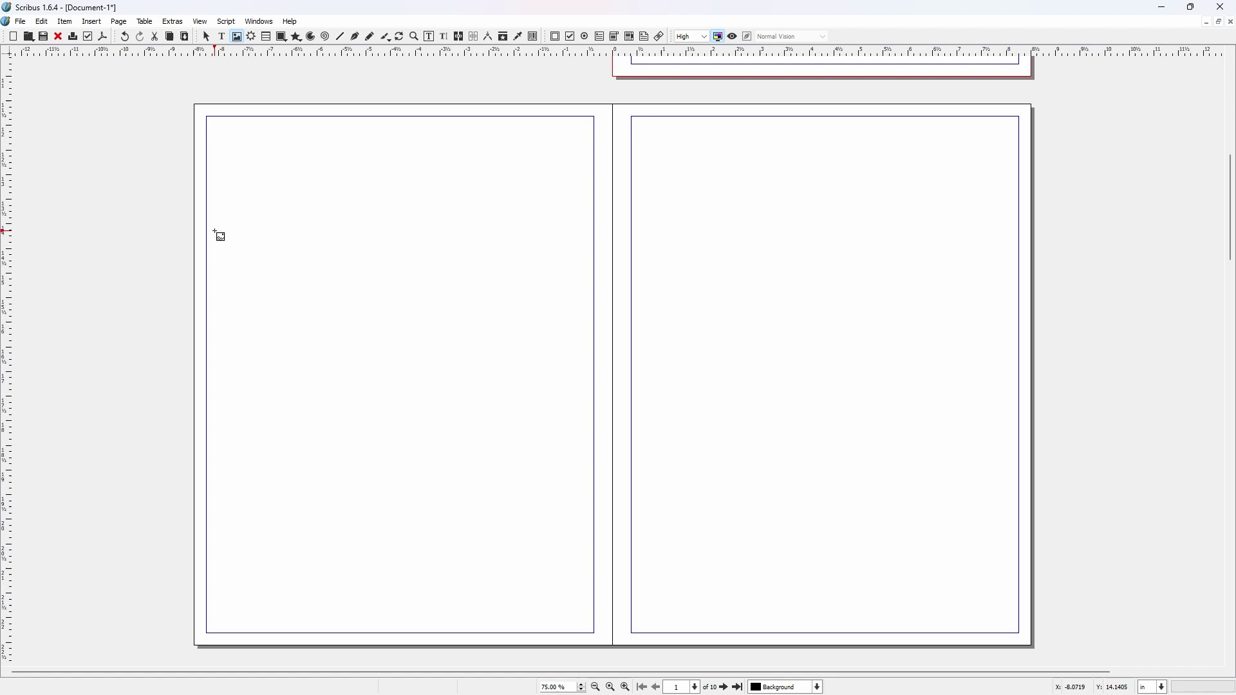
drag(214, 230, 581, 533)
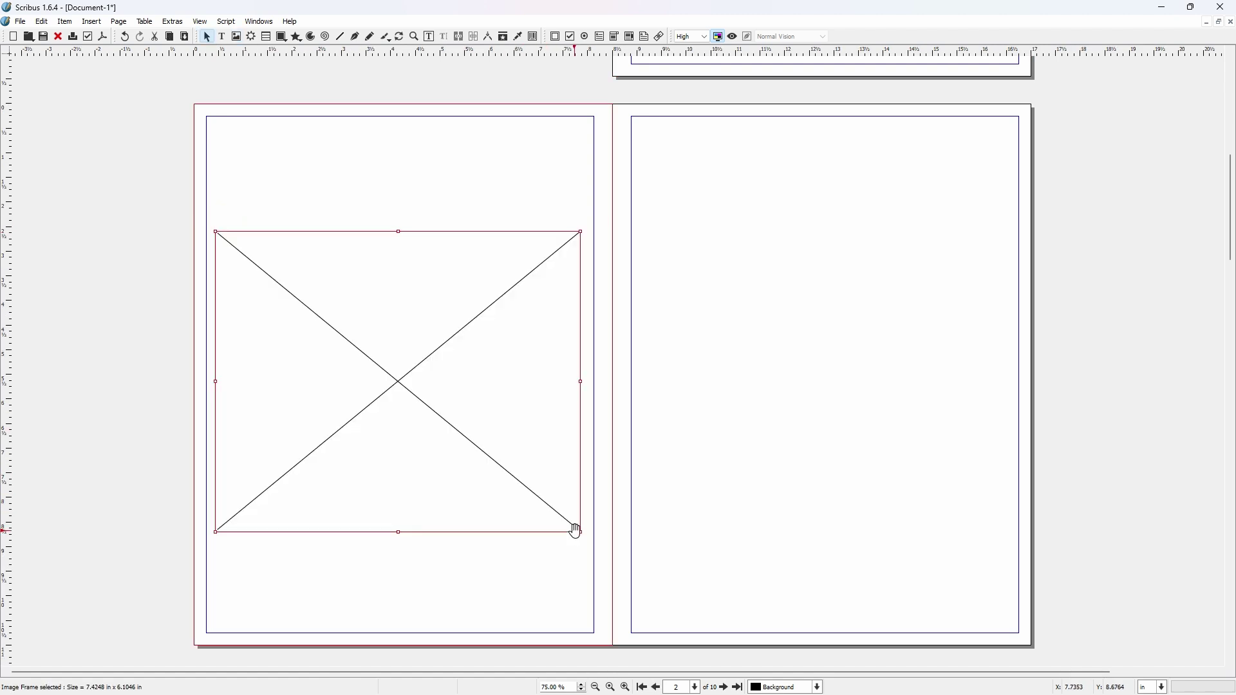
Step: Load the alfa.jpg photo into the new image frame with Get Image
right_click(379, 312)
click(419, 354)
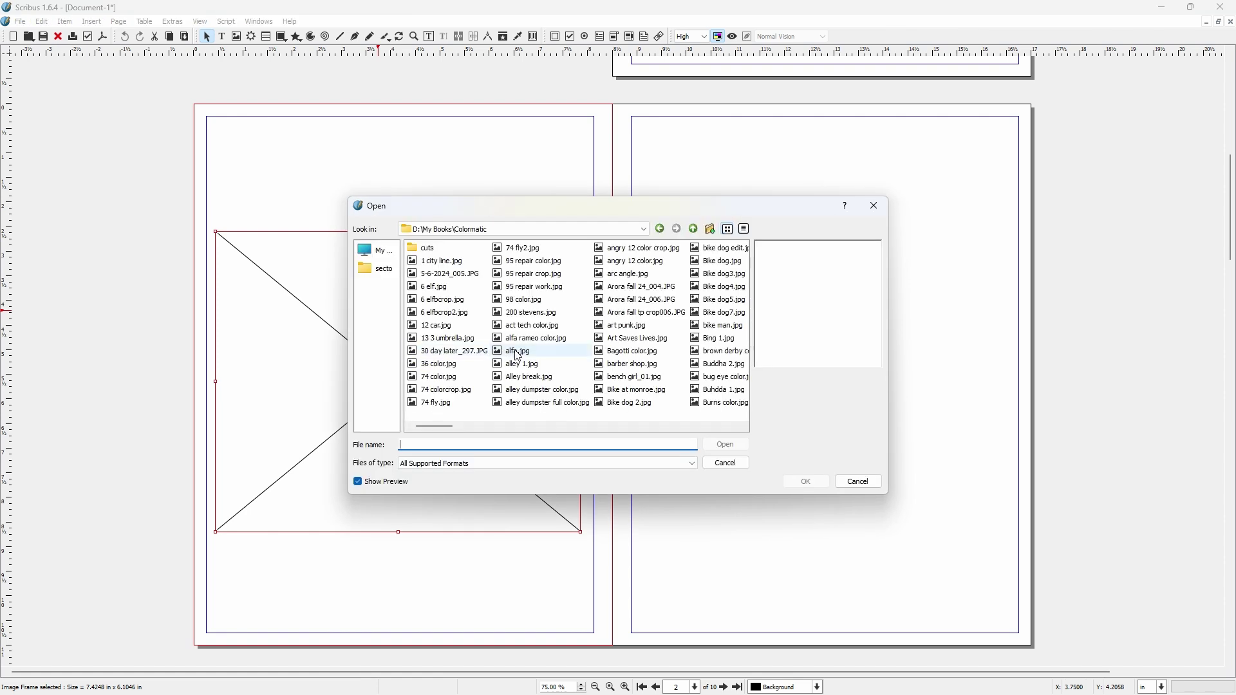
click(518, 353)
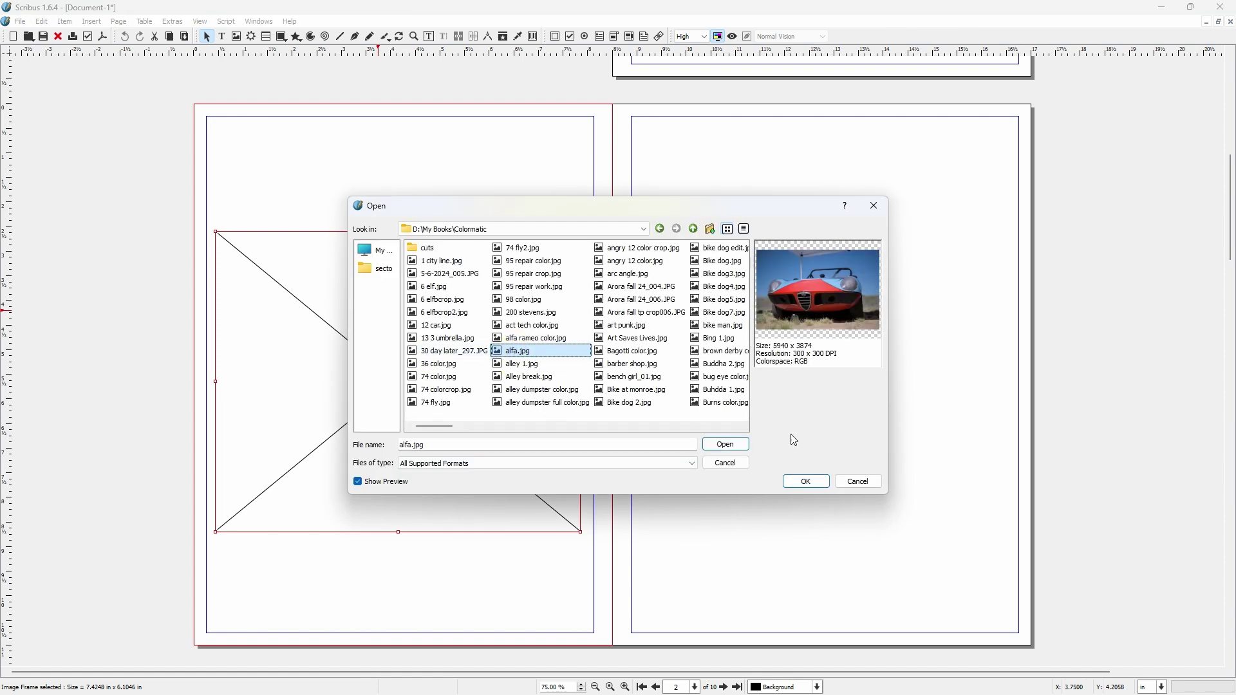
click(806, 482)
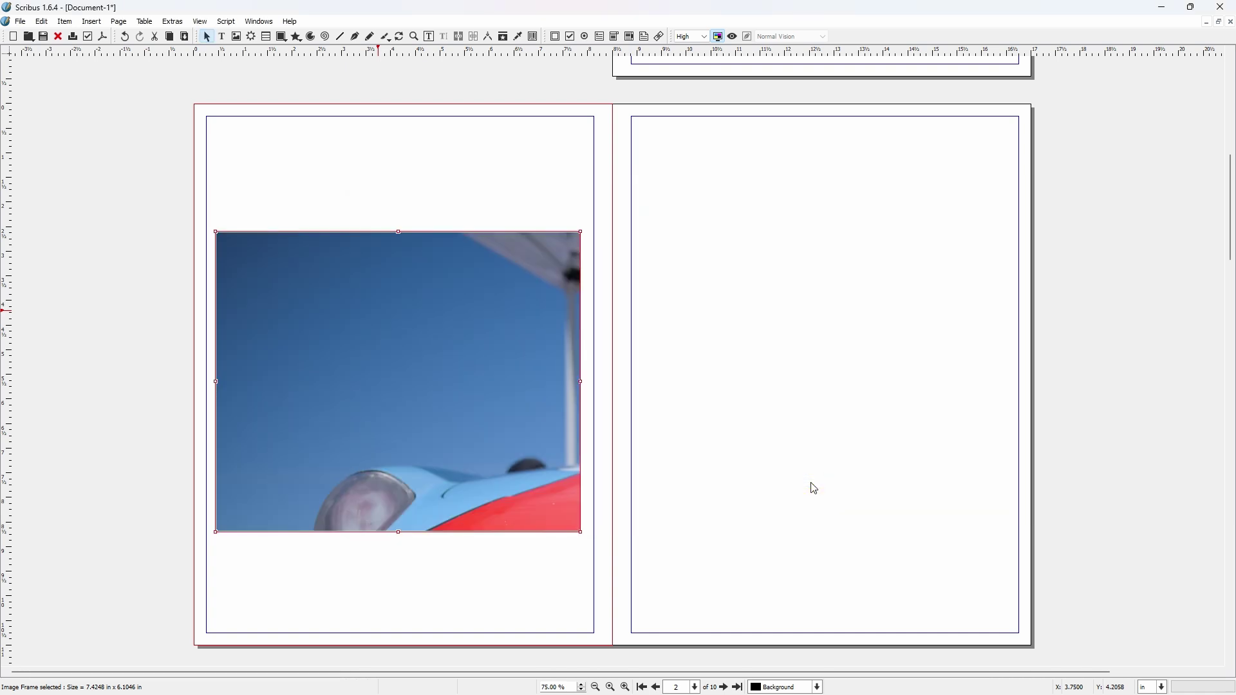
Step: Scale the car photo to its frame, then fit the frame to the photo
right_click(409, 321)
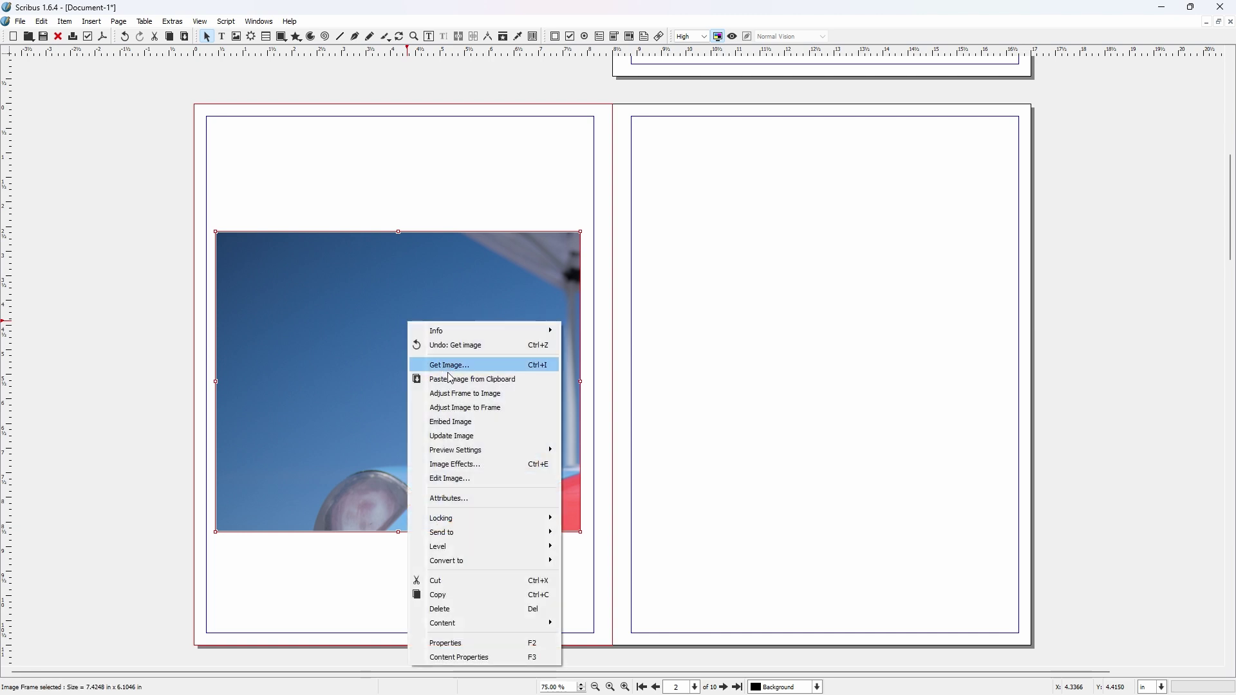
click(456, 409)
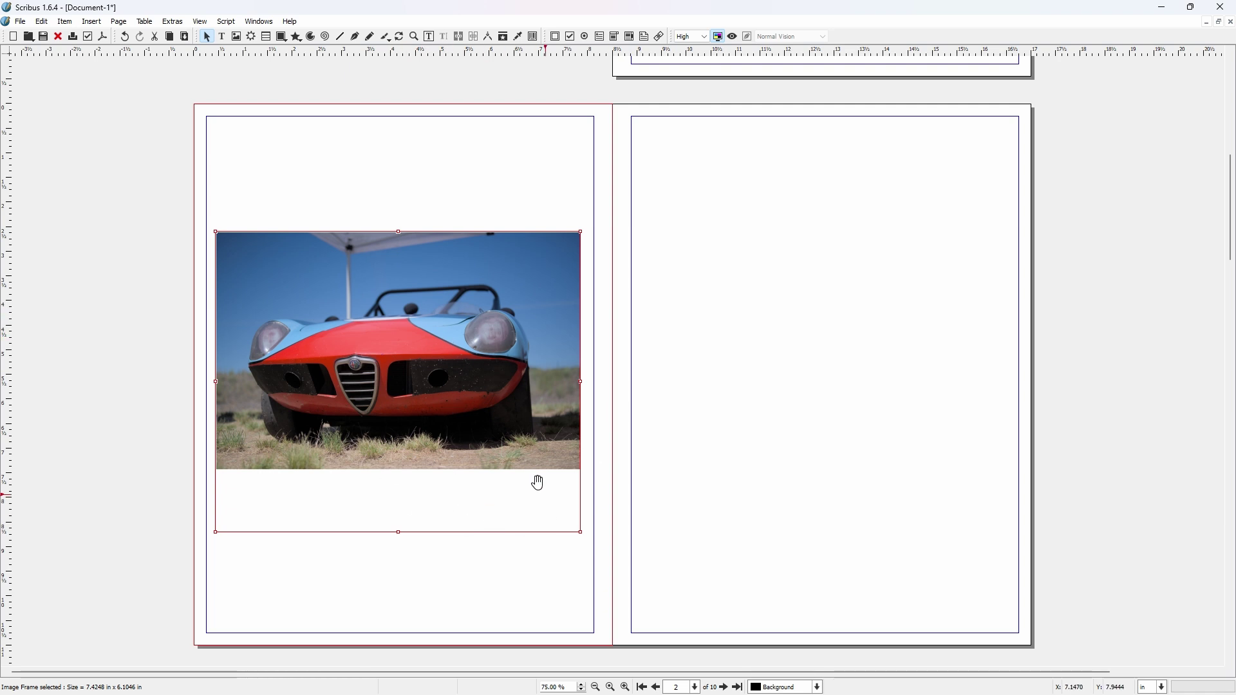
right_click(414, 344)
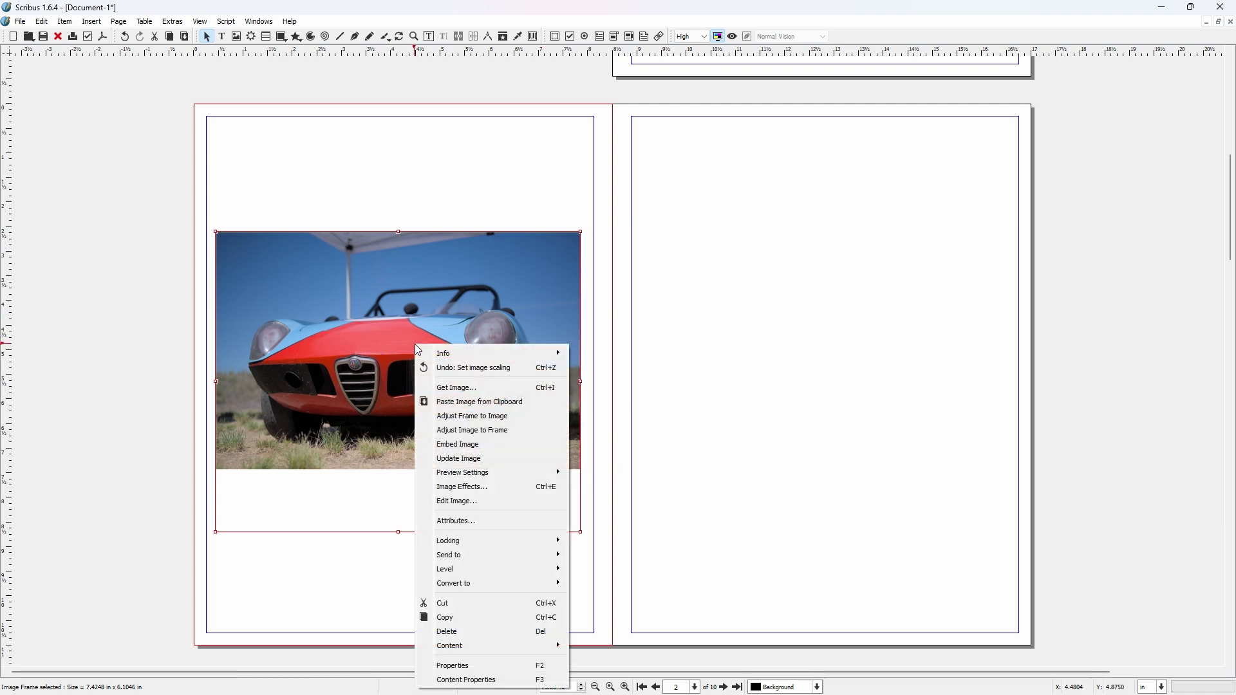
click(468, 418)
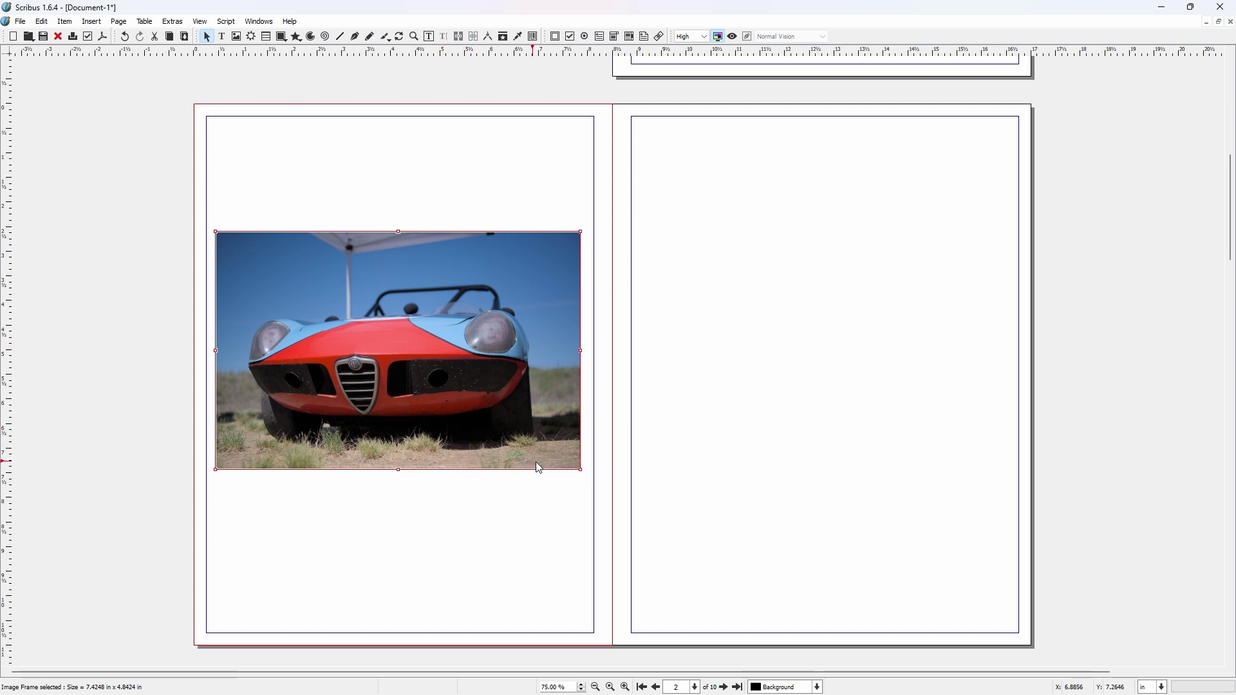
Step: Stretch the photo frame out to the left and right margins and refit it to the image
drag(579, 469, 592, 478)
drag(215, 479, 206, 482)
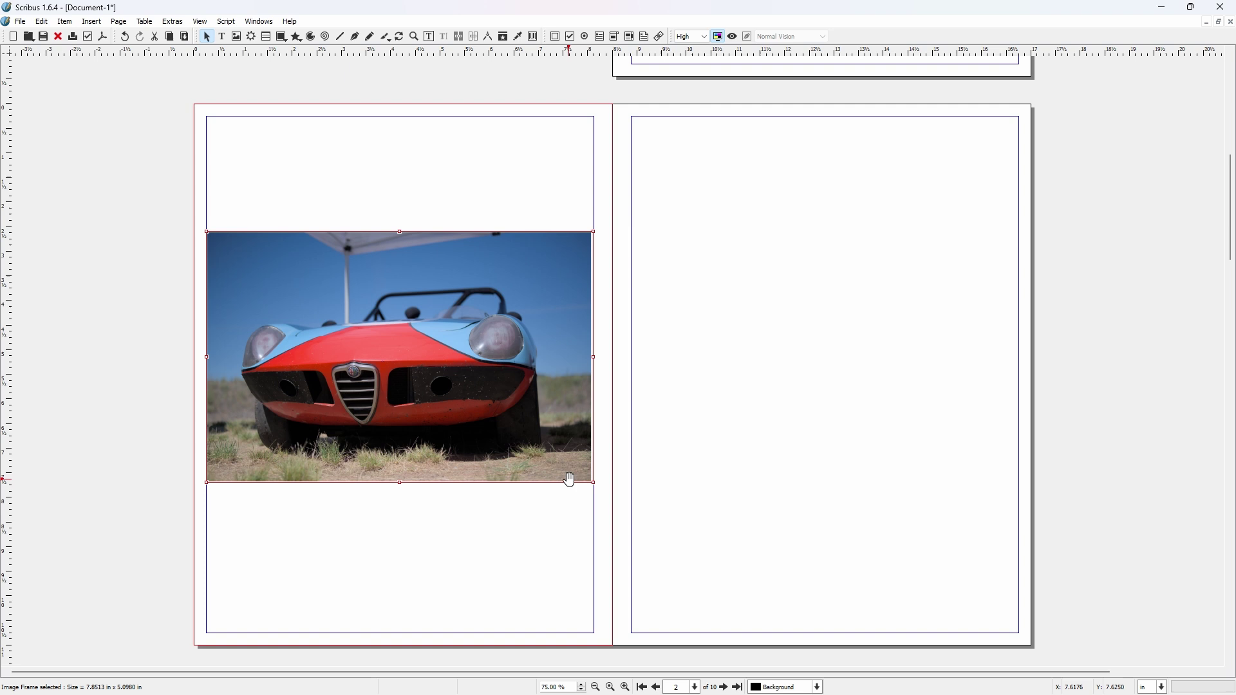
right_click(509, 397)
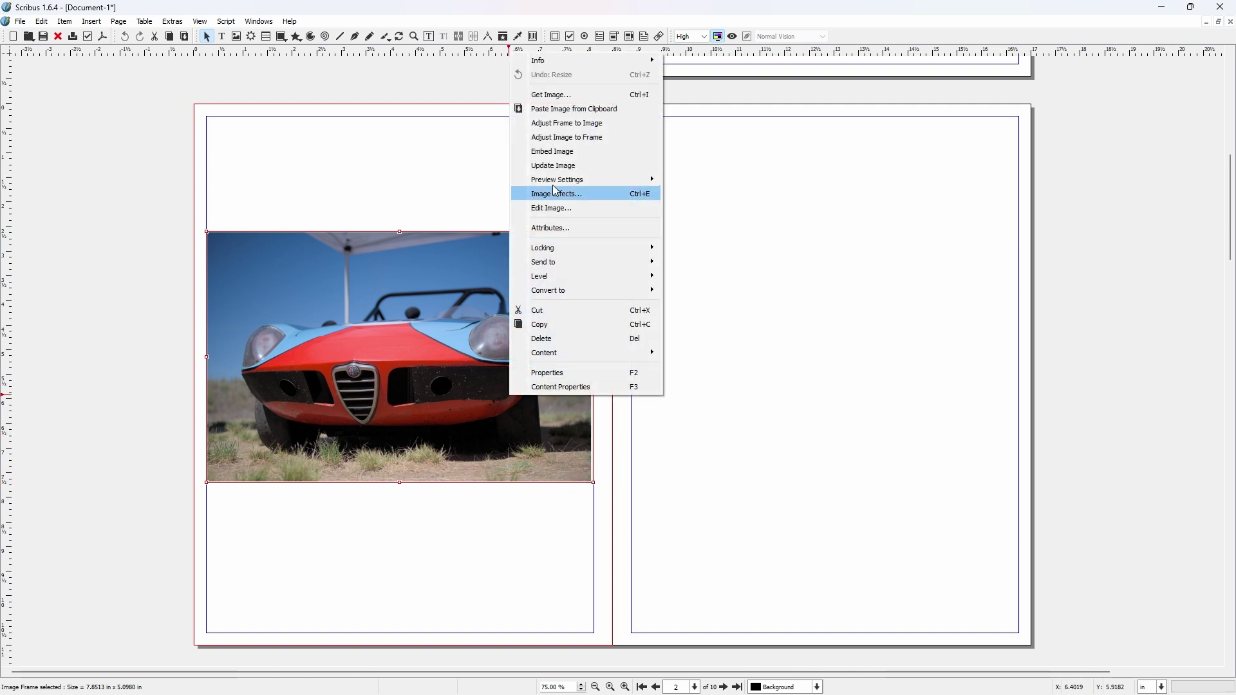
click(548, 123)
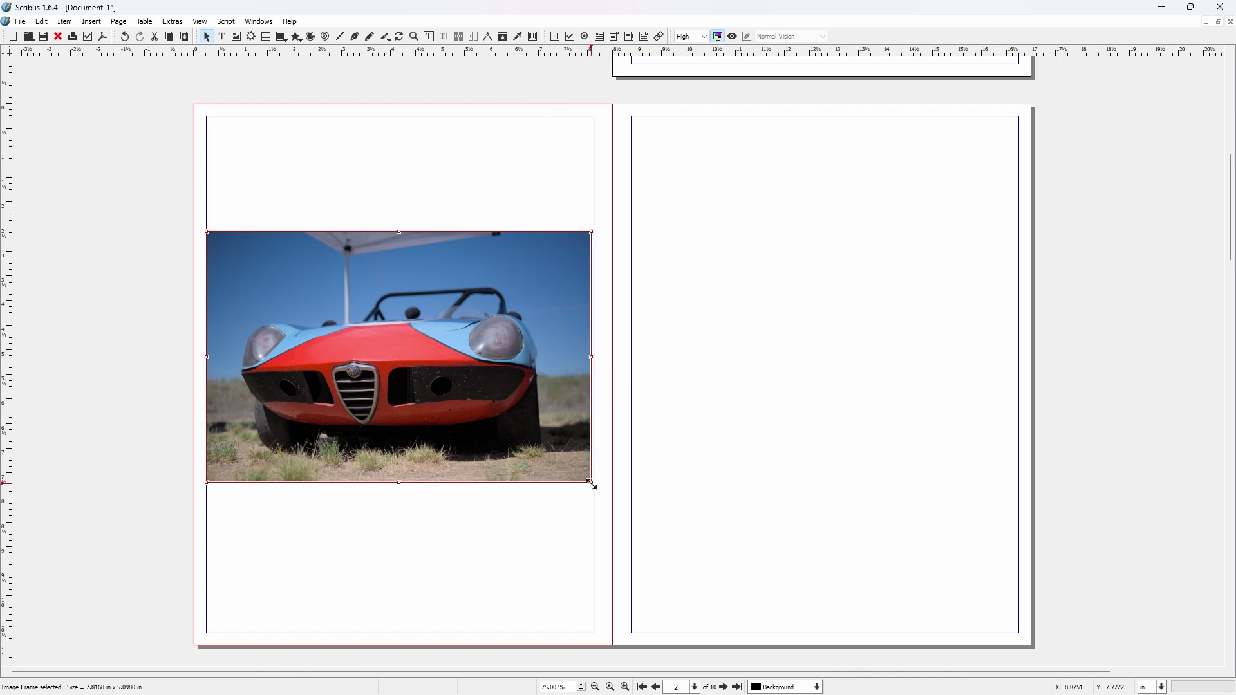
Step: Fine-tune the frame corner and refit until it measures about 7.80 × 5.09 in
drag(591, 483, 596, 491)
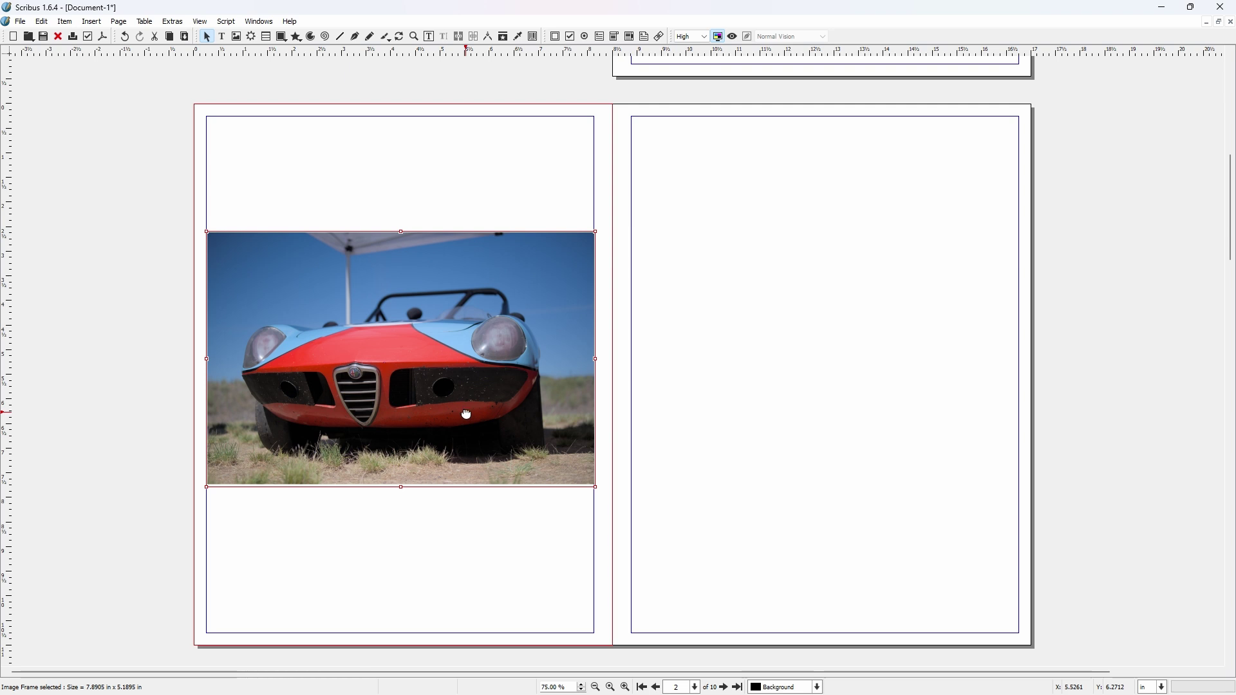
right_click(466, 412)
click(516, 141)
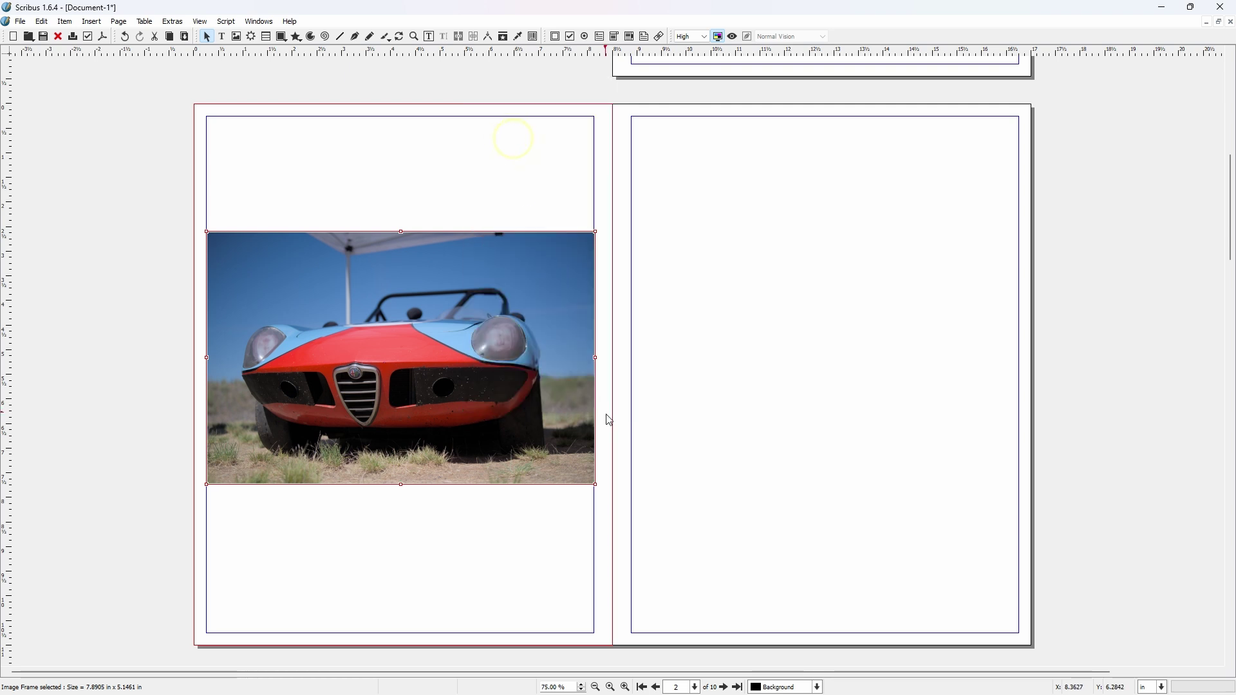
drag(595, 485, 591, 482)
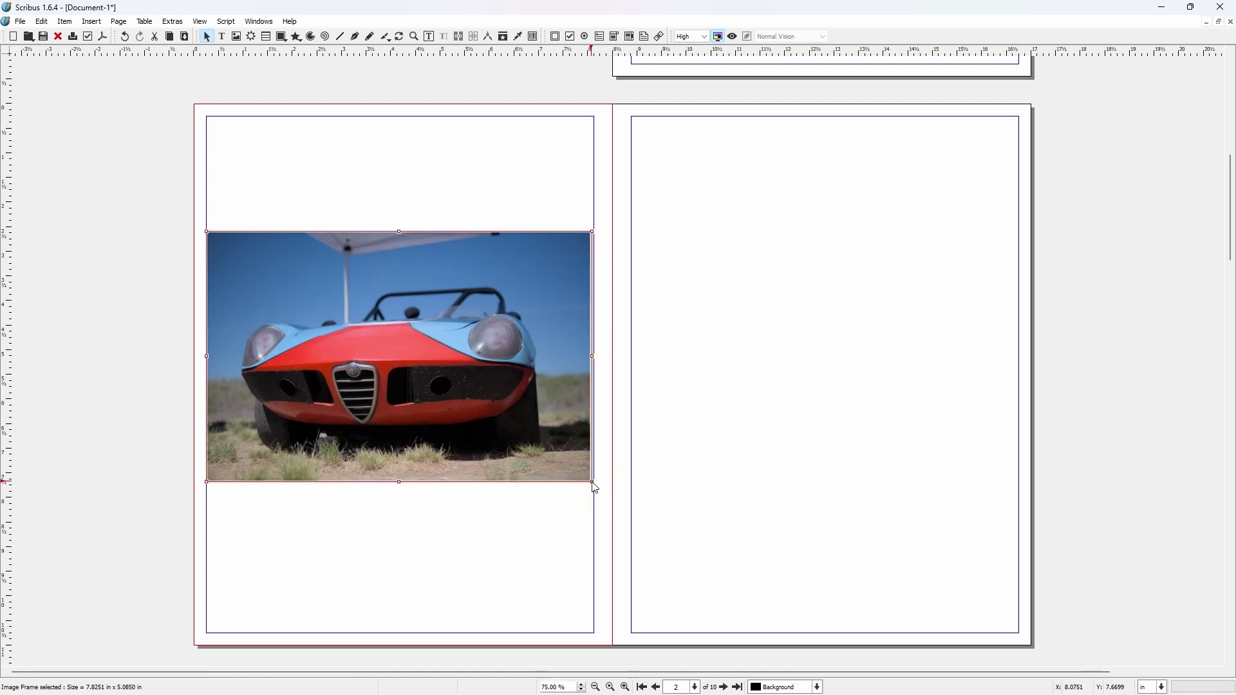
right_click(506, 409)
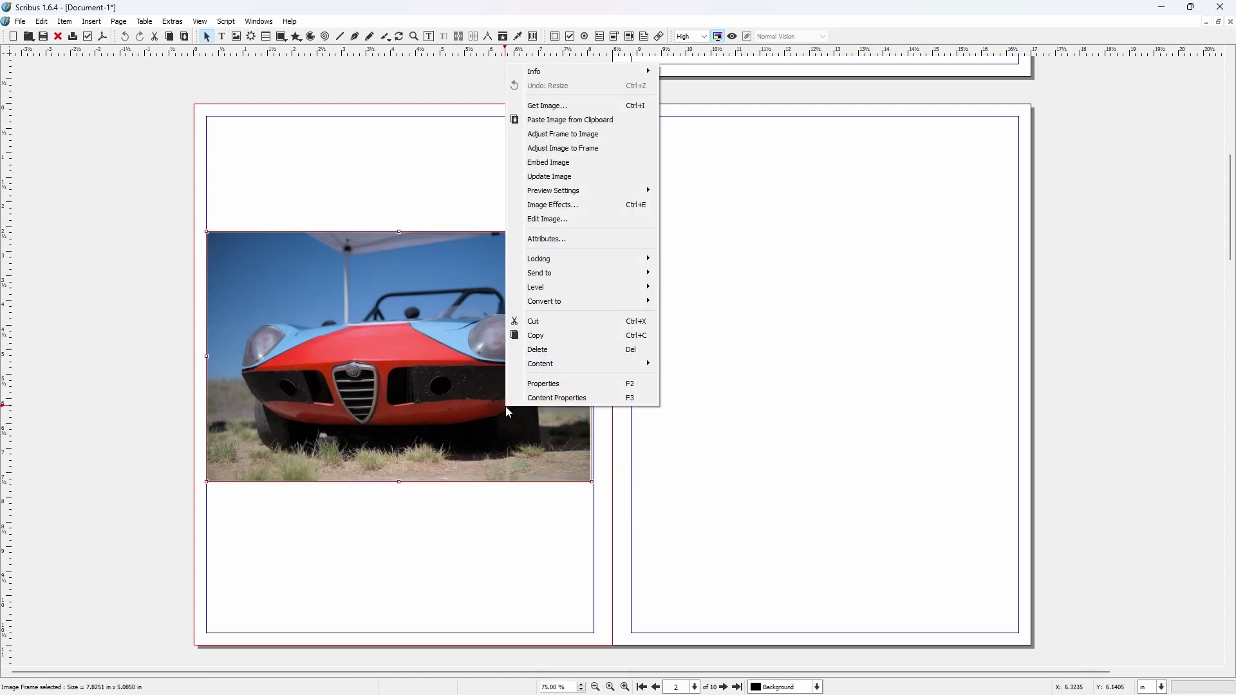
click(557, 136)
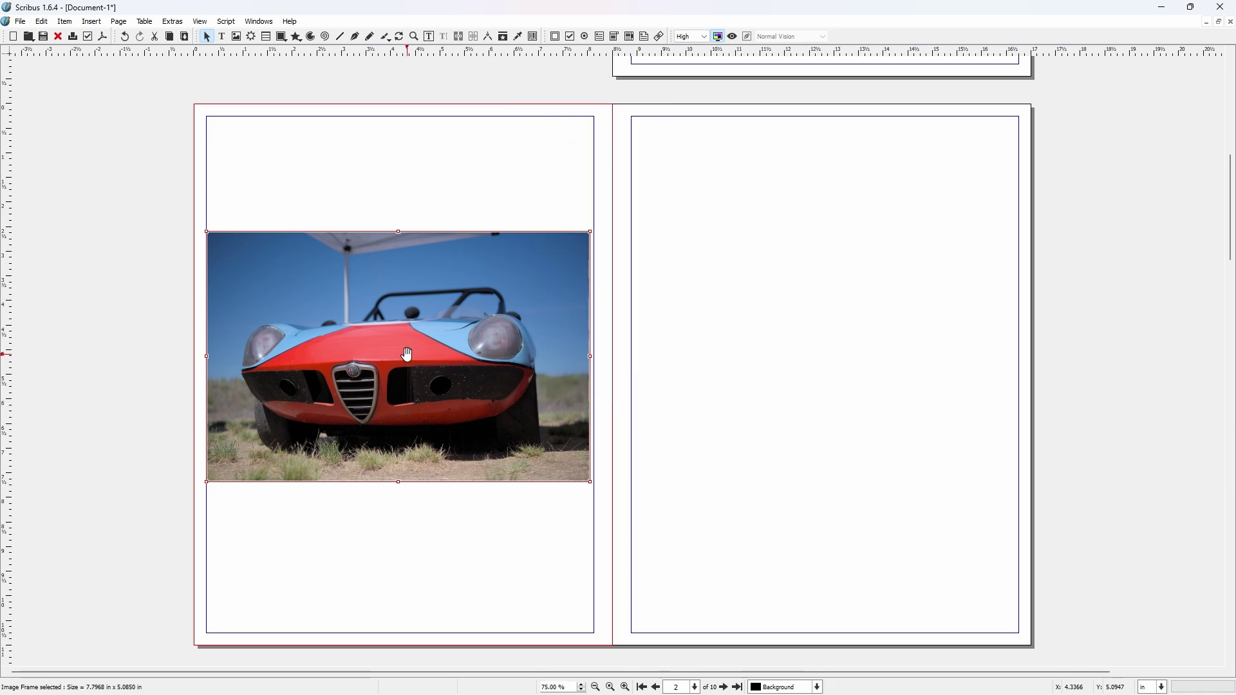
drag(394, 379, 394, 379)
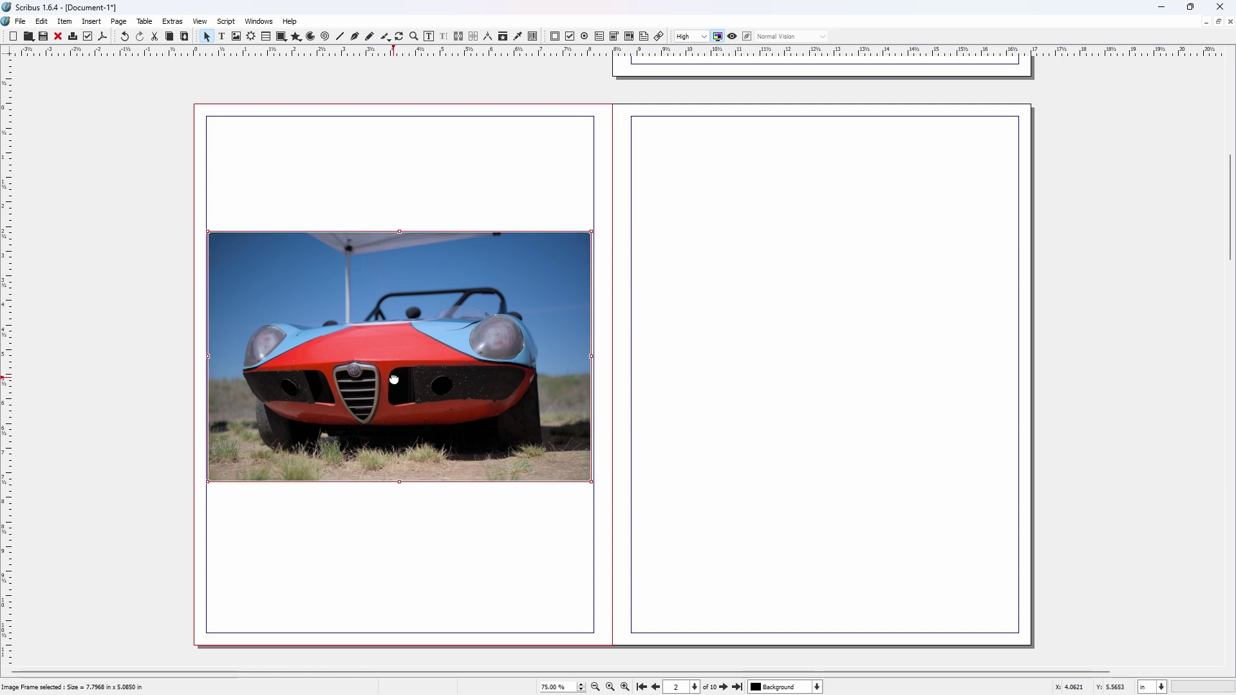
Step: Drag the alfa.jpg car photo frame slightly lower on page 2 and deselect it
click(368, 536)
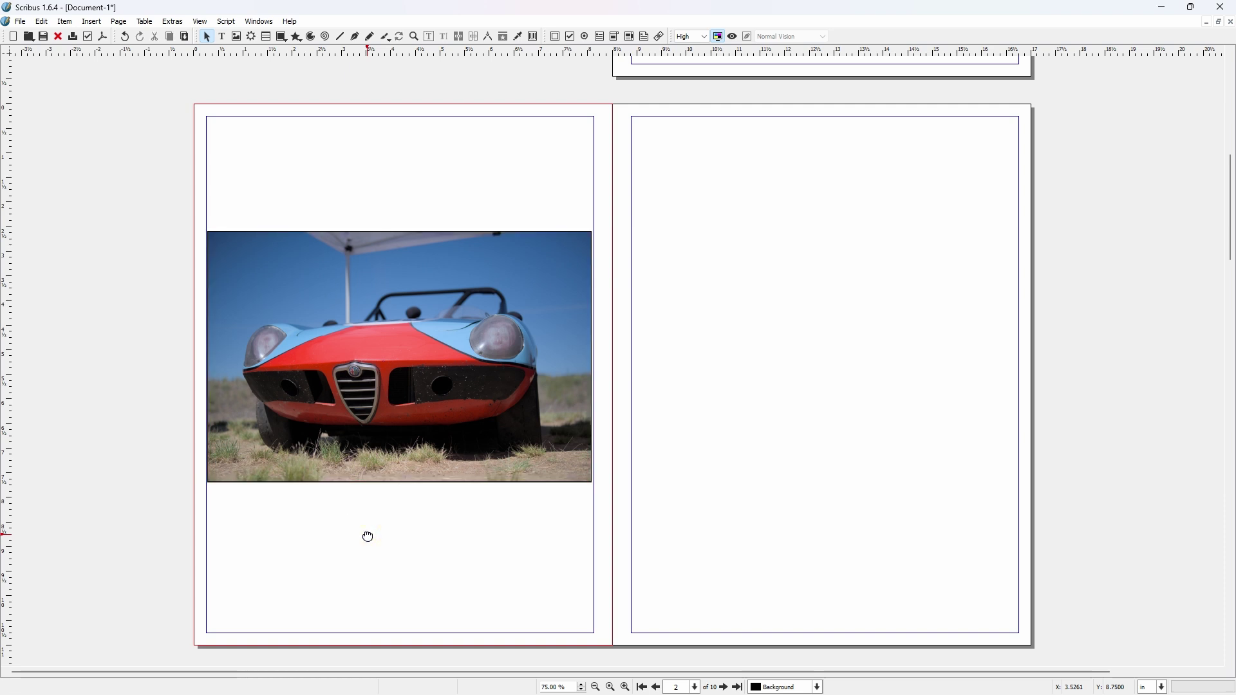
click(318, 368)
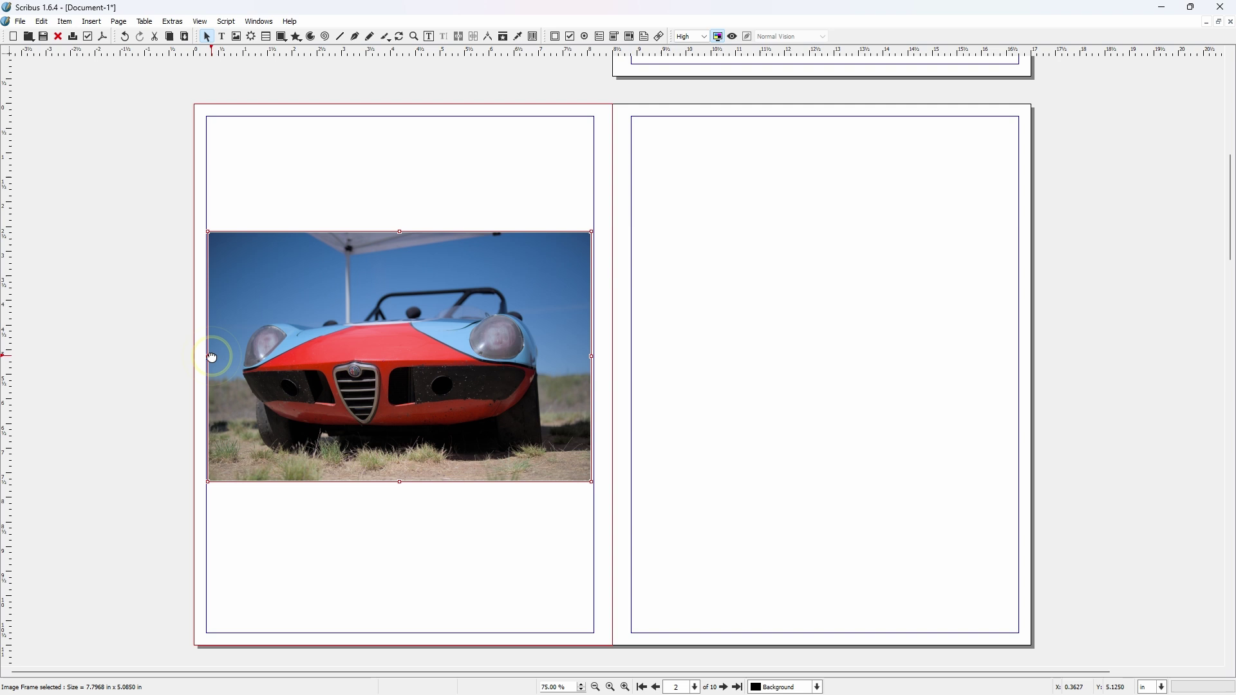
drag(212, 355, 213, 376)
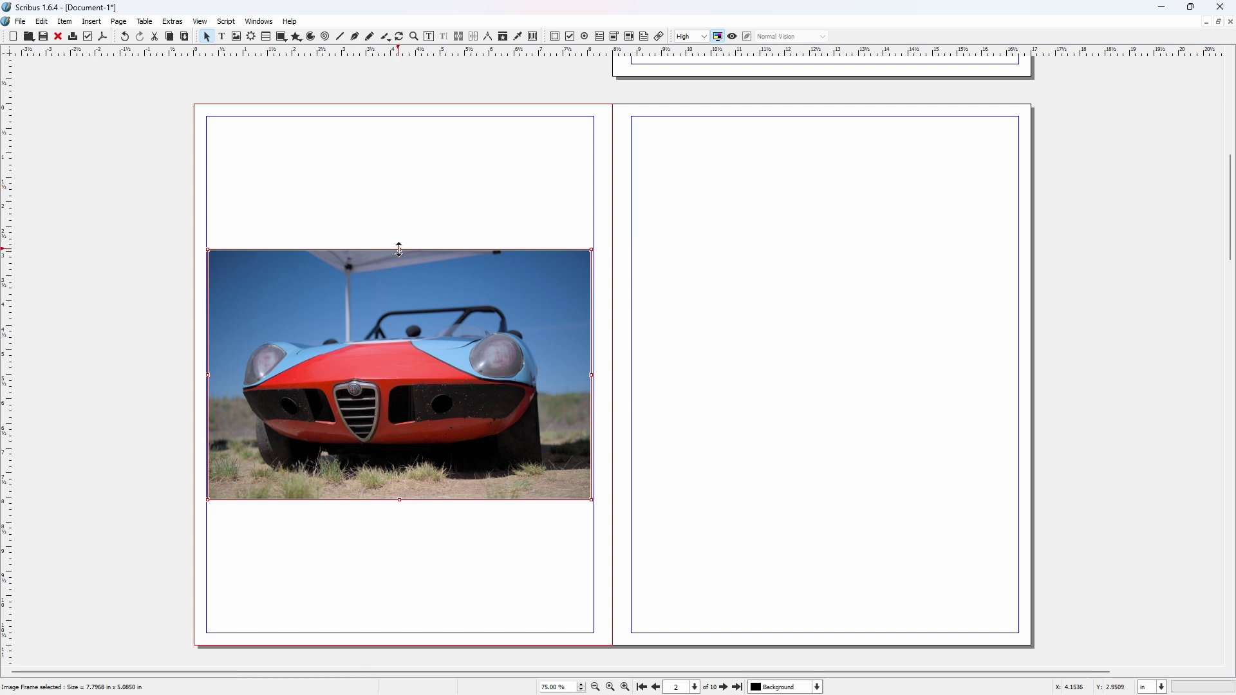
click(632, 487)
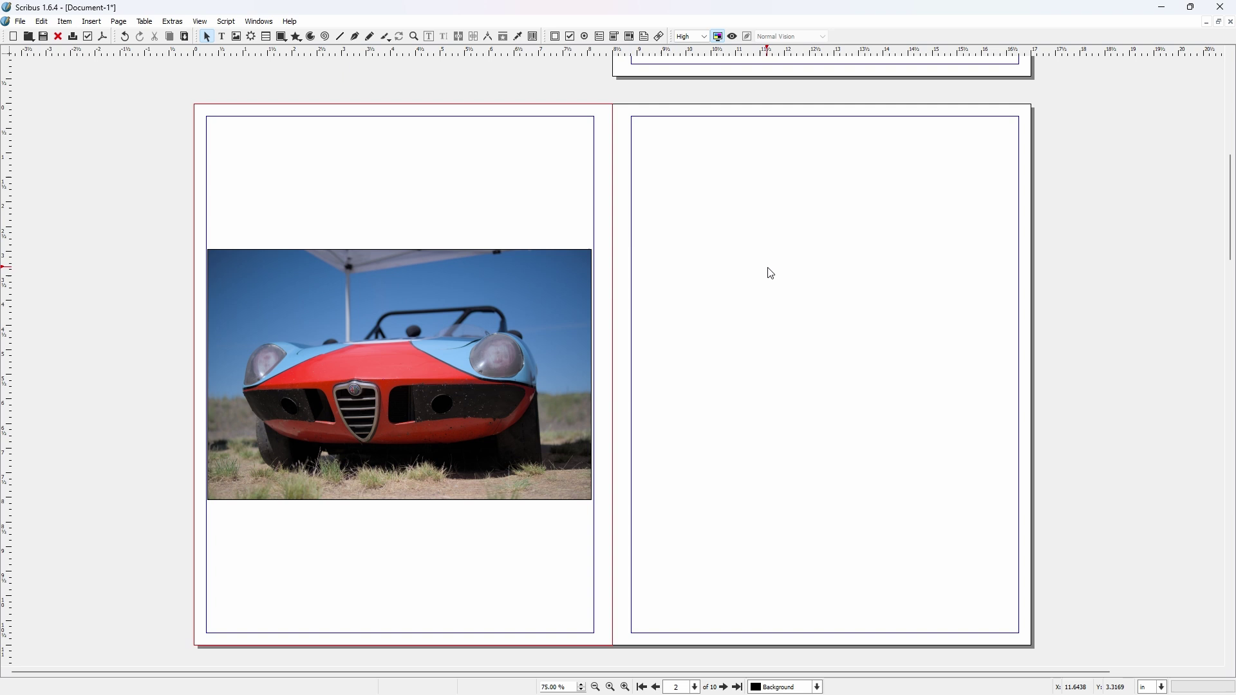
Step: Draw an image frame on page 3 and load alley dumpster color.jpg into it
click(238, 36)
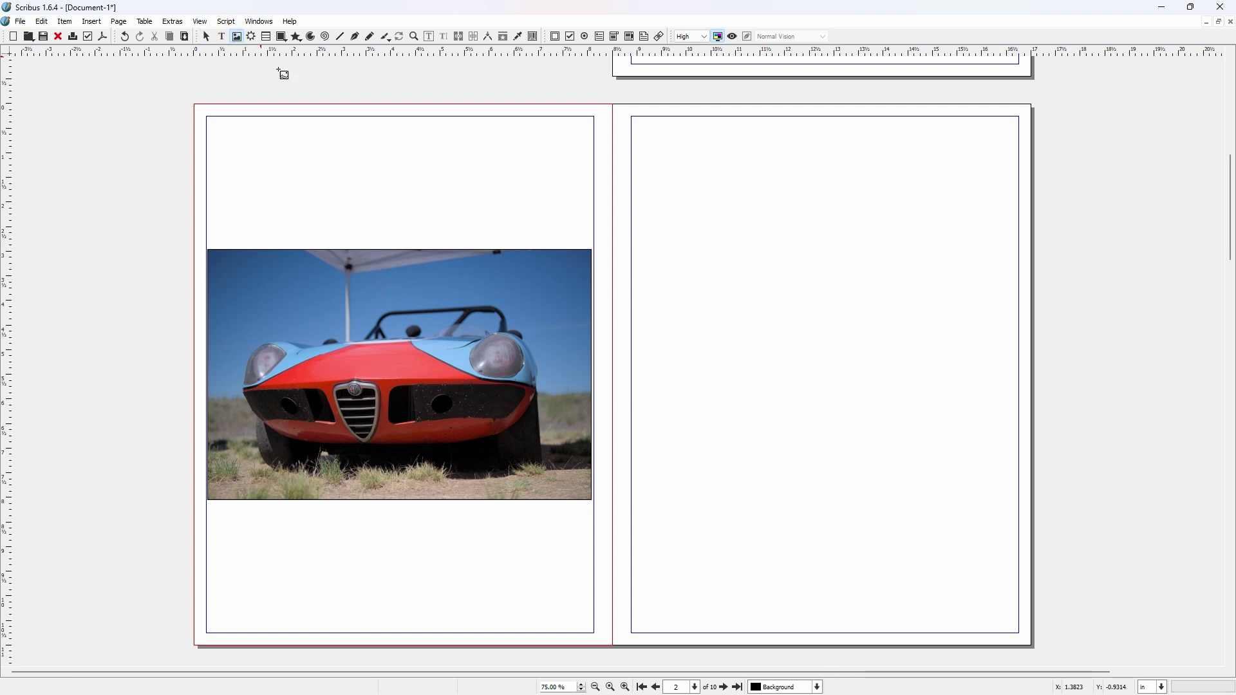
drag(642, 249, 1014, 506)
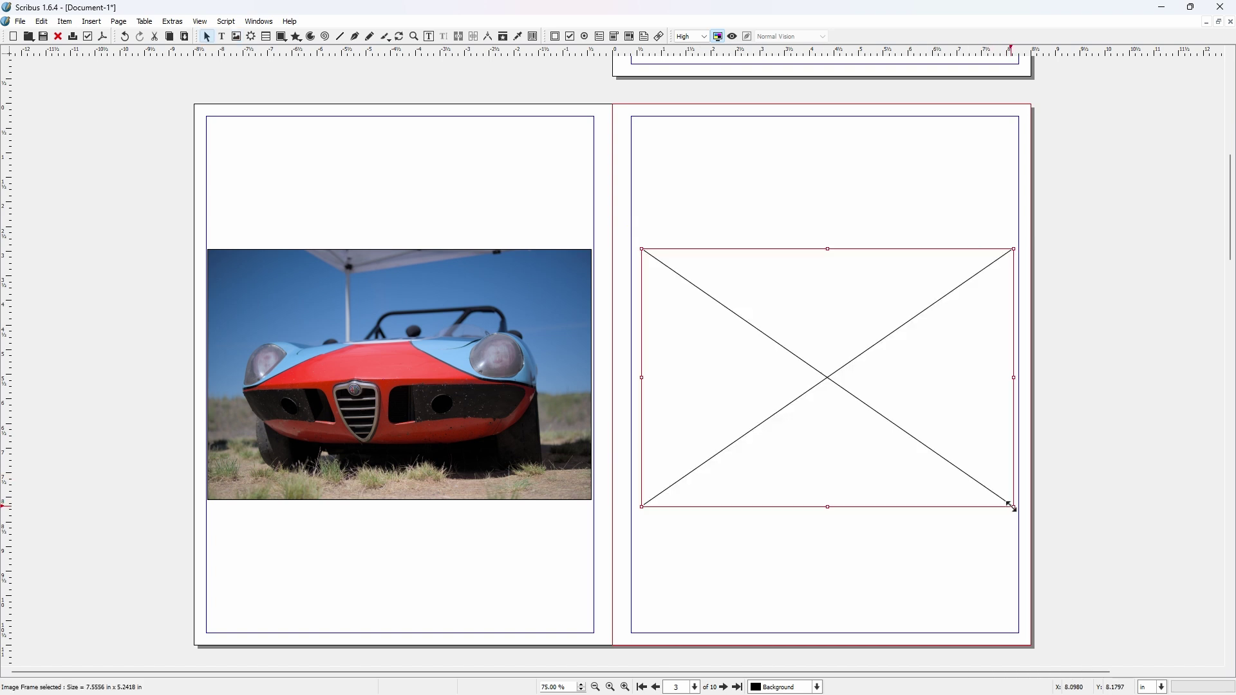
right_click(791, 324)
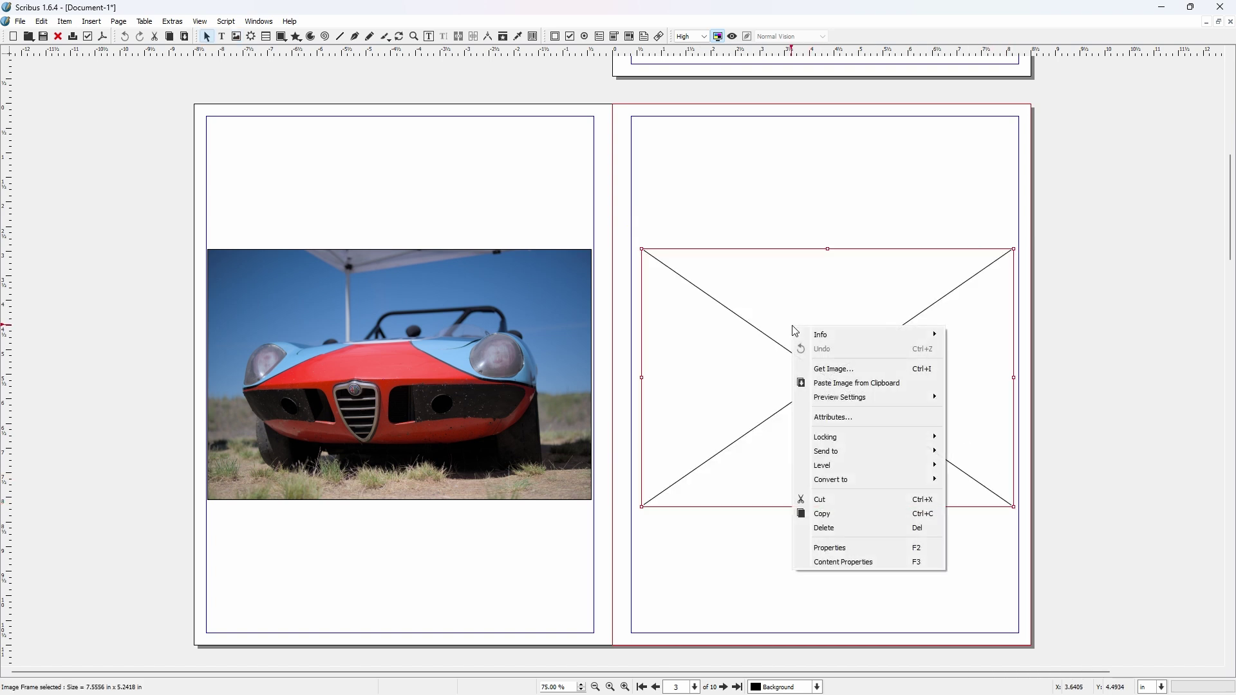
click(832, 378)
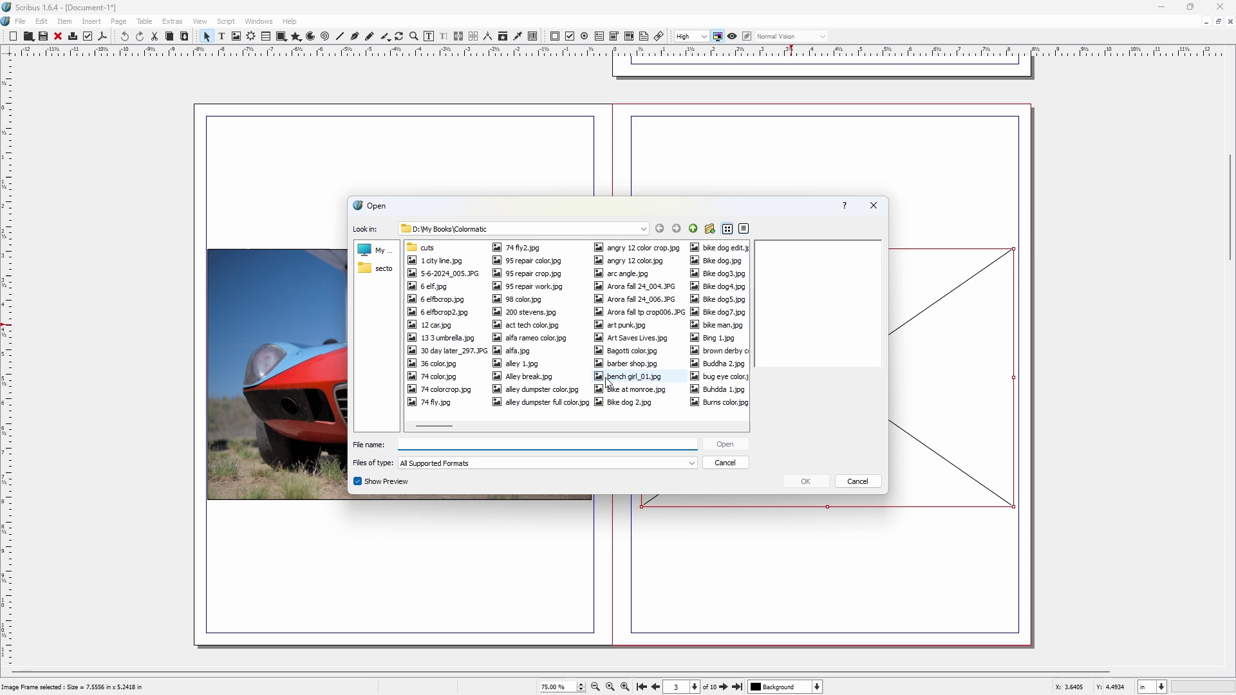
click(542, 392)
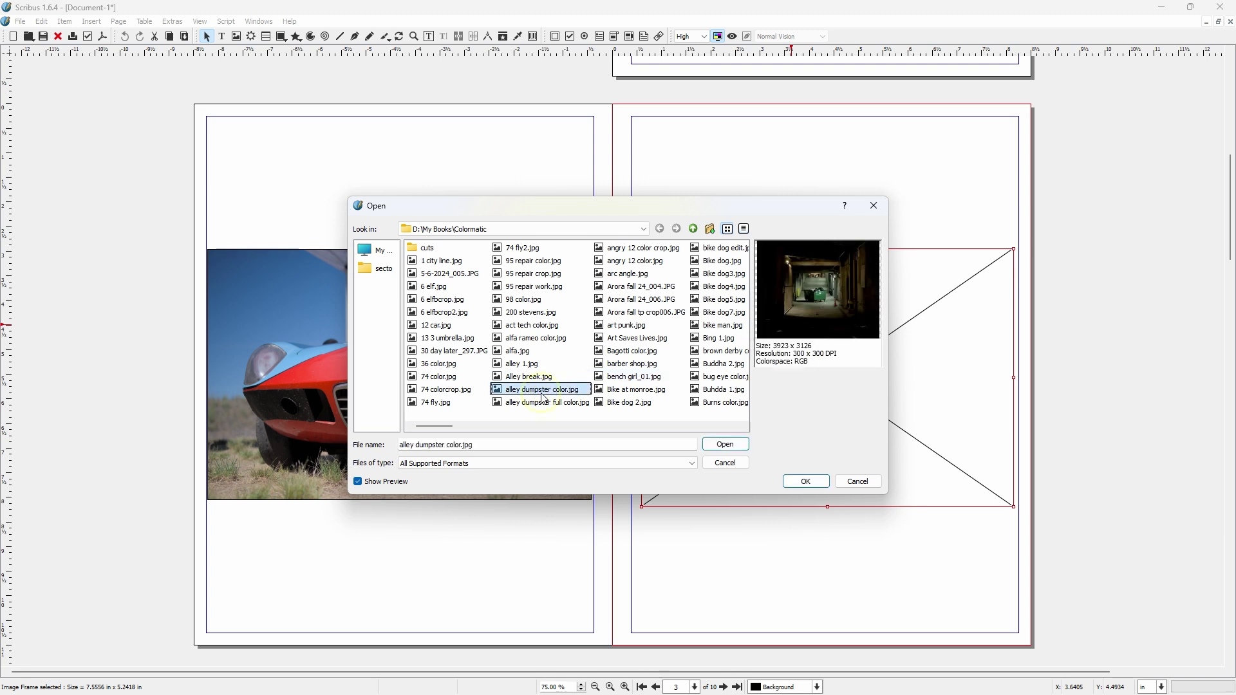
click(803, 483)
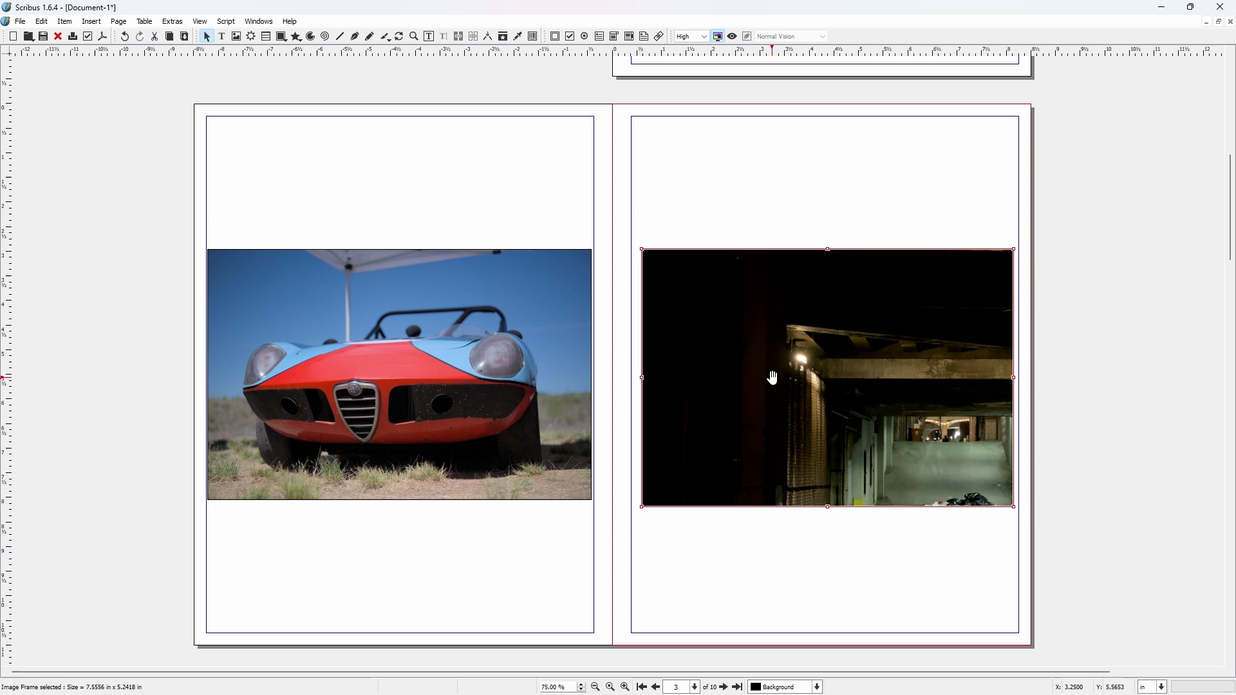
Step: Scale the alley photo to its frame, then fit the frame to the photo
right_click(773, 378)
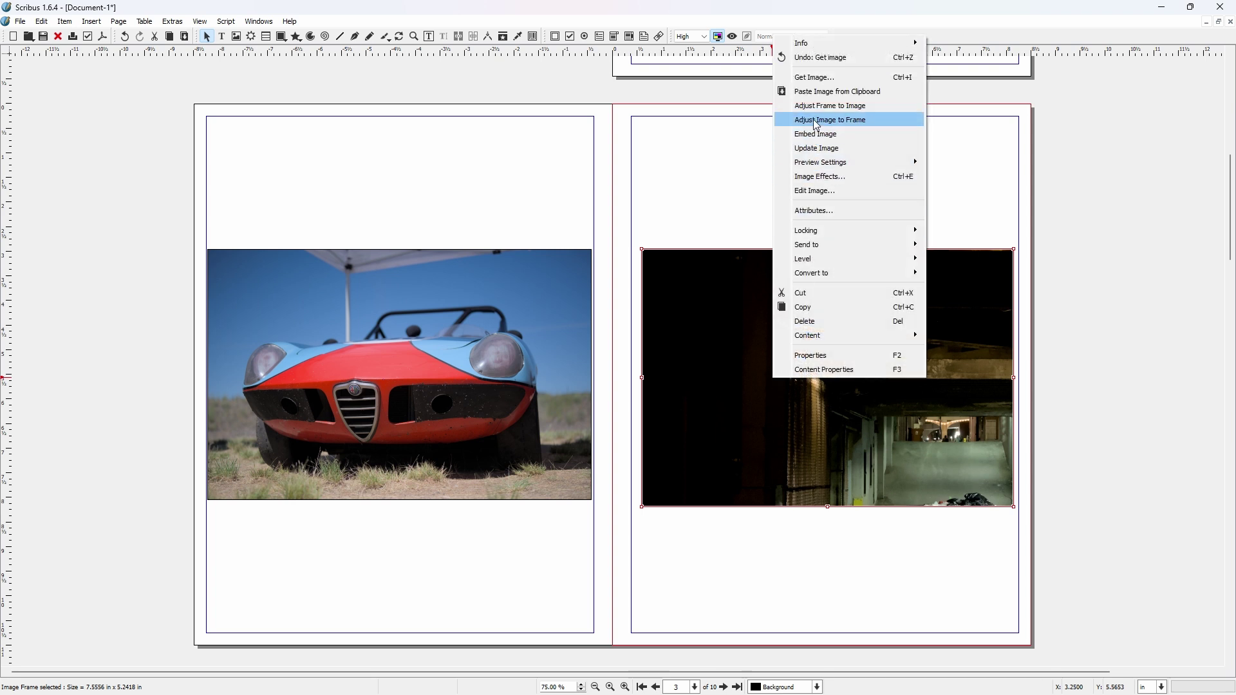
click(854, 121)
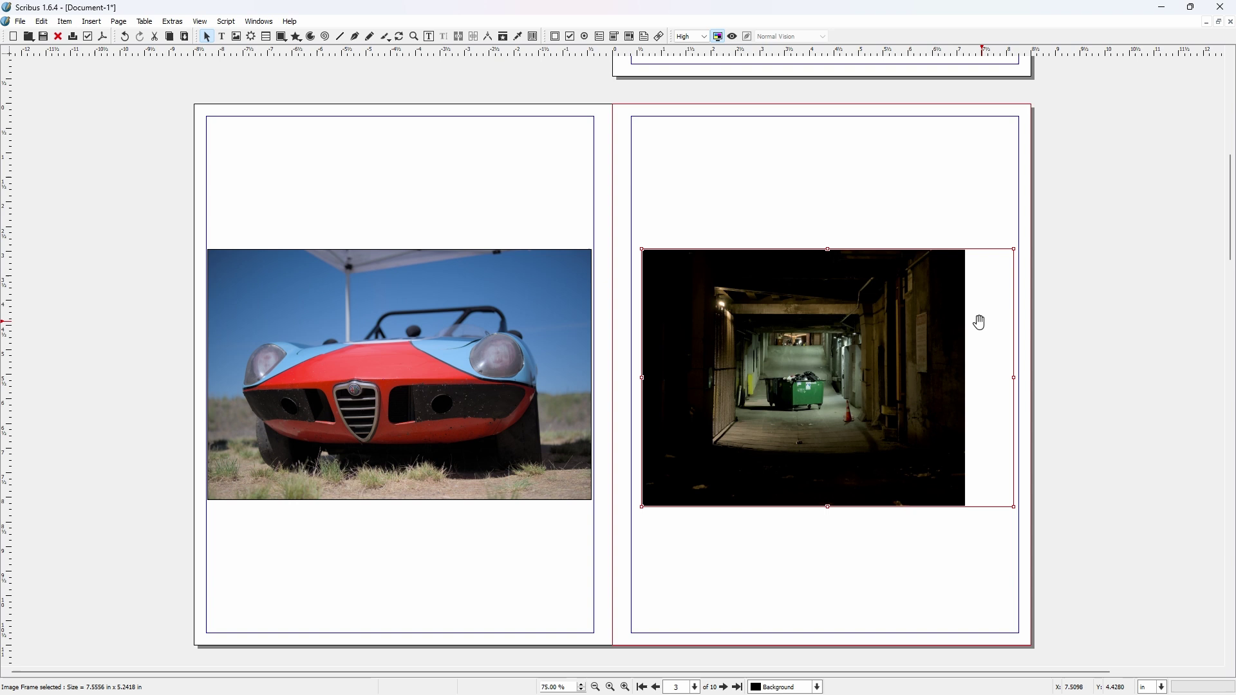
right_click(829, 376)
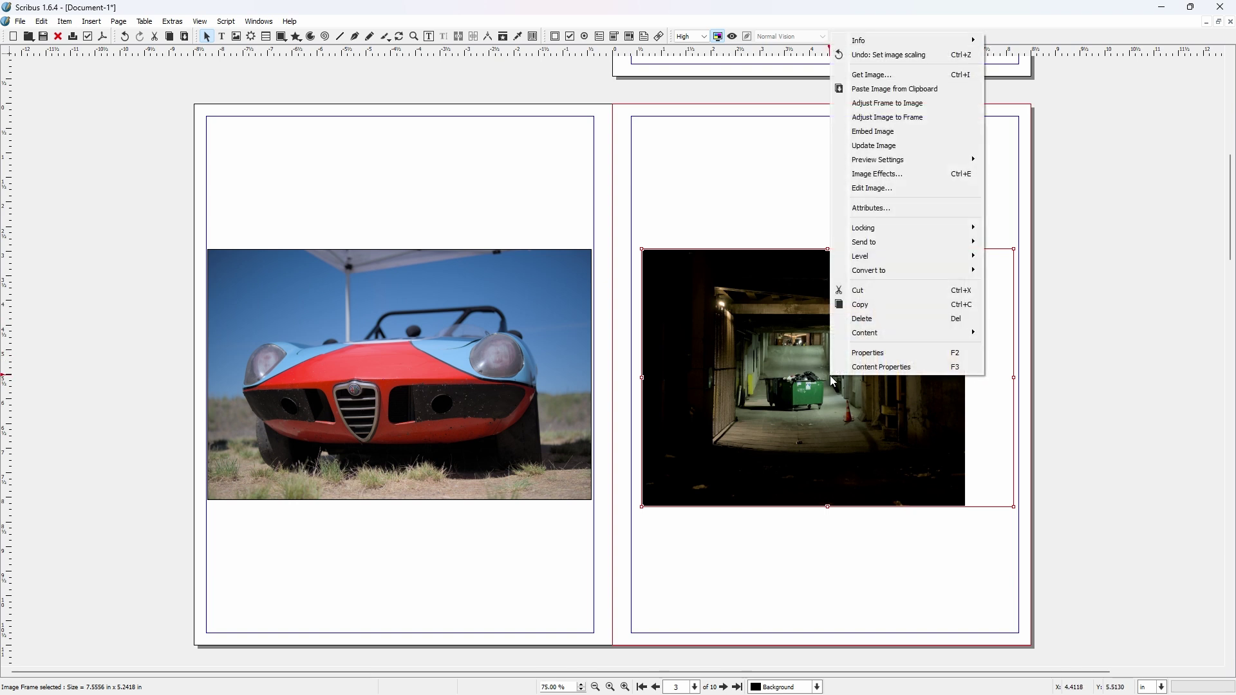
click(868, 104)
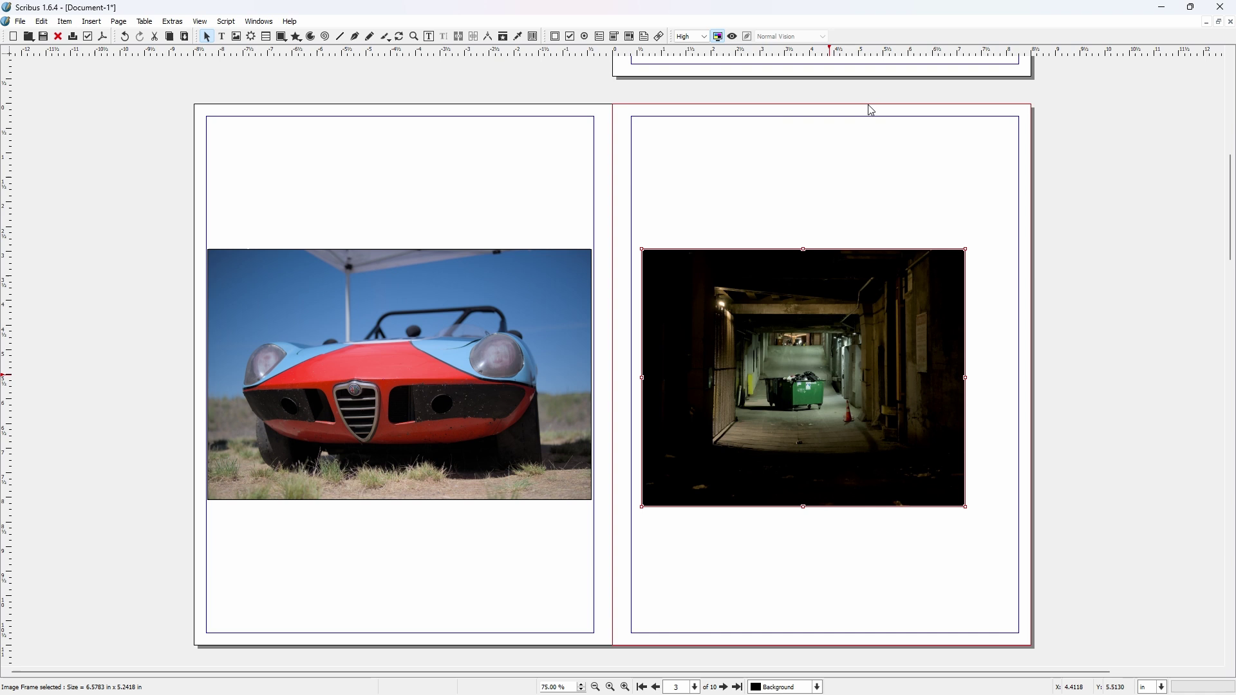
Step: Enlarge the alley frame, refit it to 7.3493 × 5.8562 in, and shift it right
drag(808, 408, 791, 410)
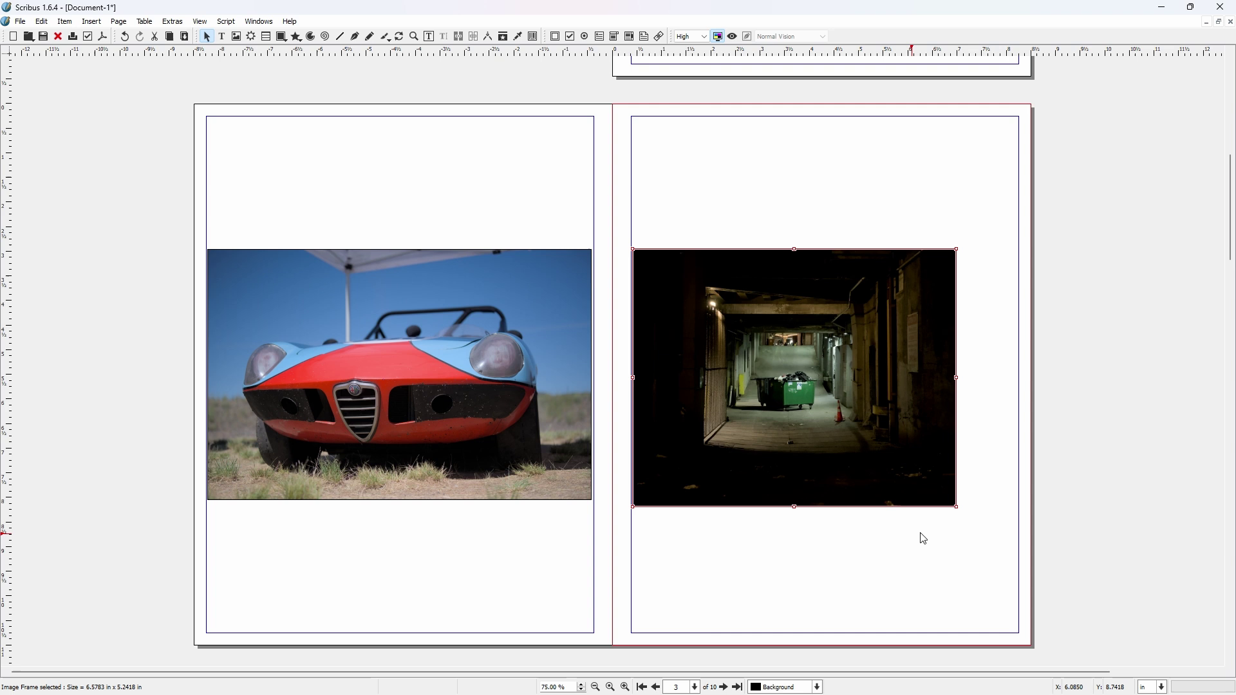
drag(957, 507, 1015, 537)
right_click(847, 351)
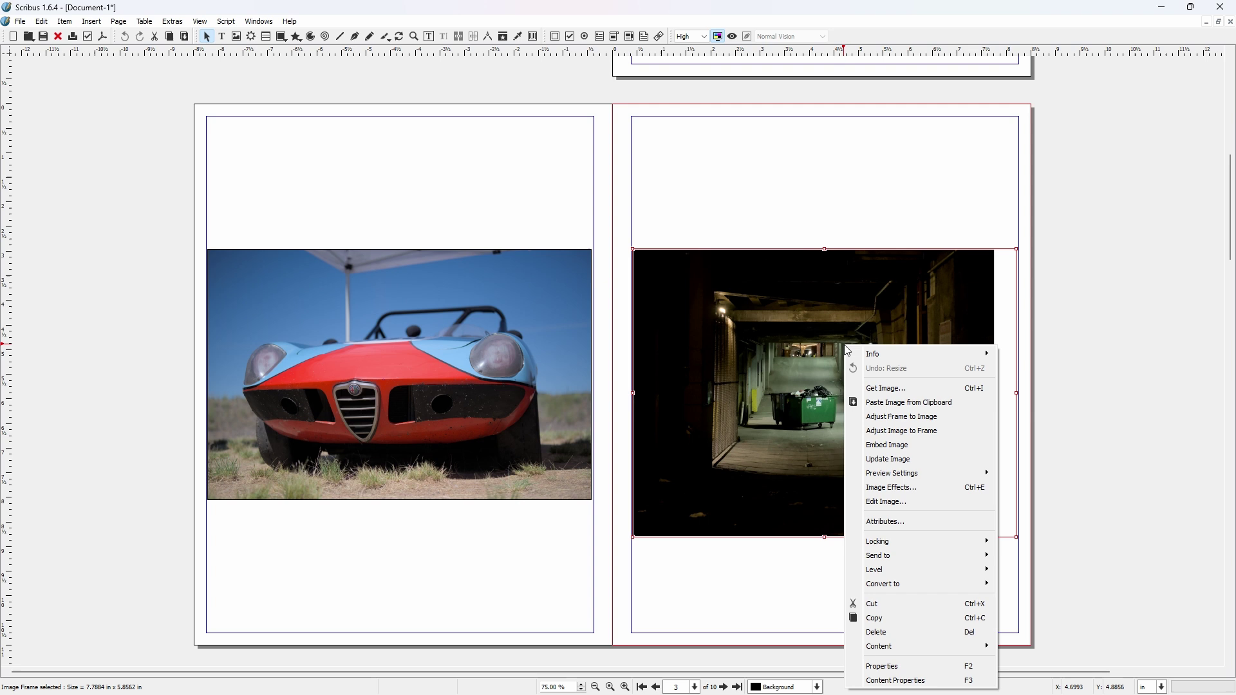
click(890, 417)
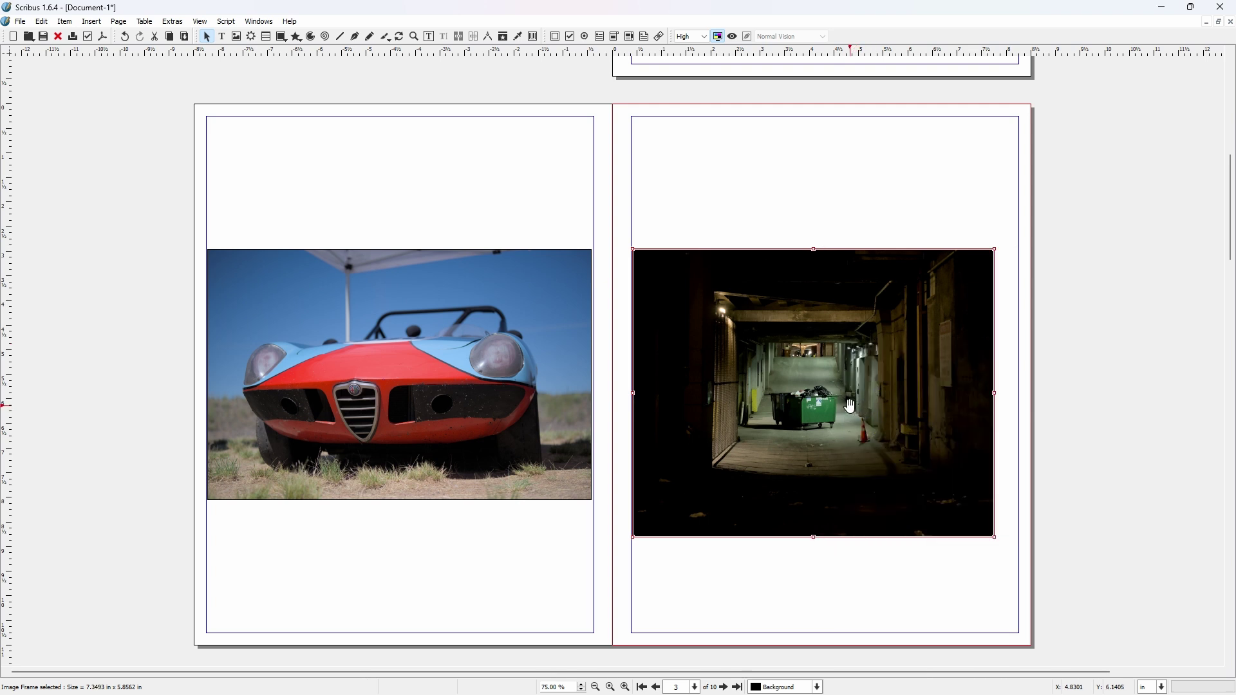
drag(848, 405, 863, 400)
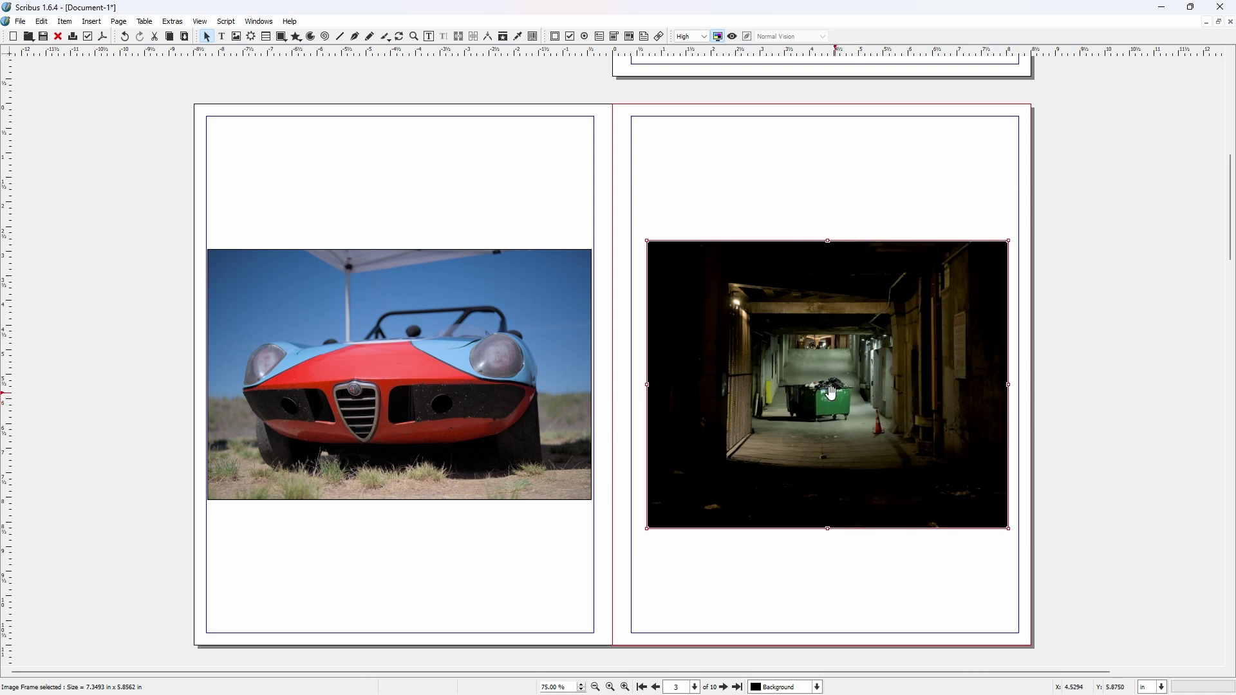
Step: Nudge the alley photo frame slightly higher on page 3 and deselect it
click(650, 384)
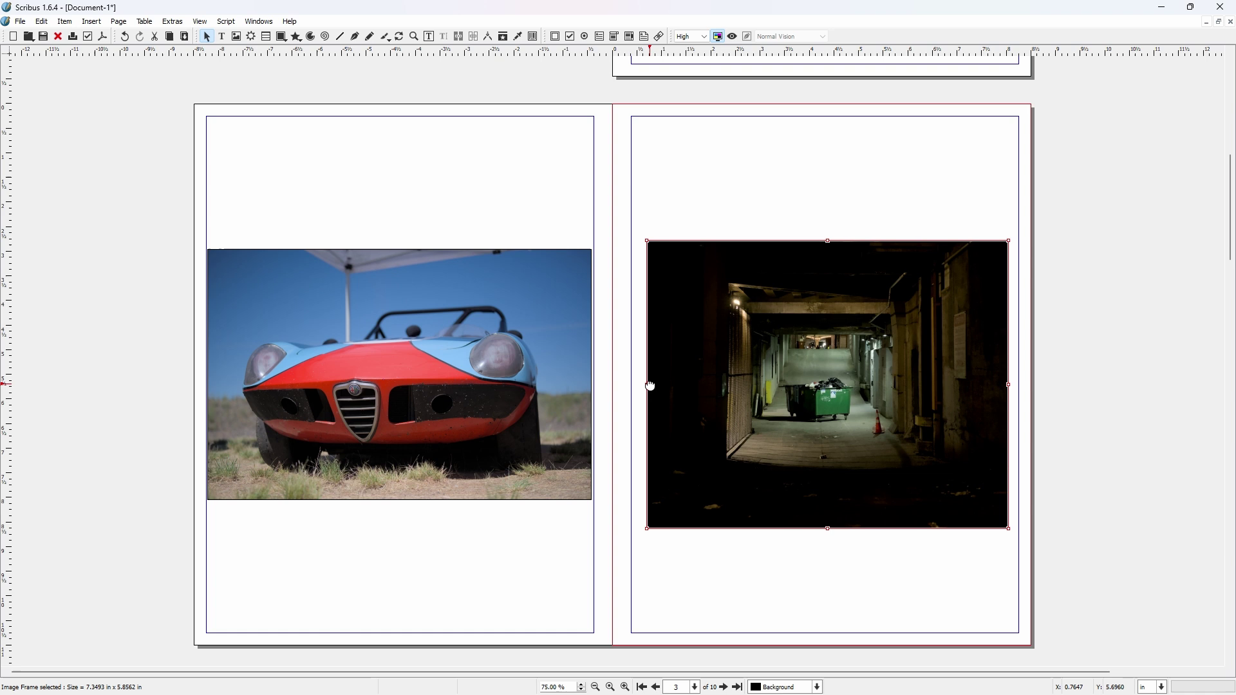
drag(651, 385, 648, 377)
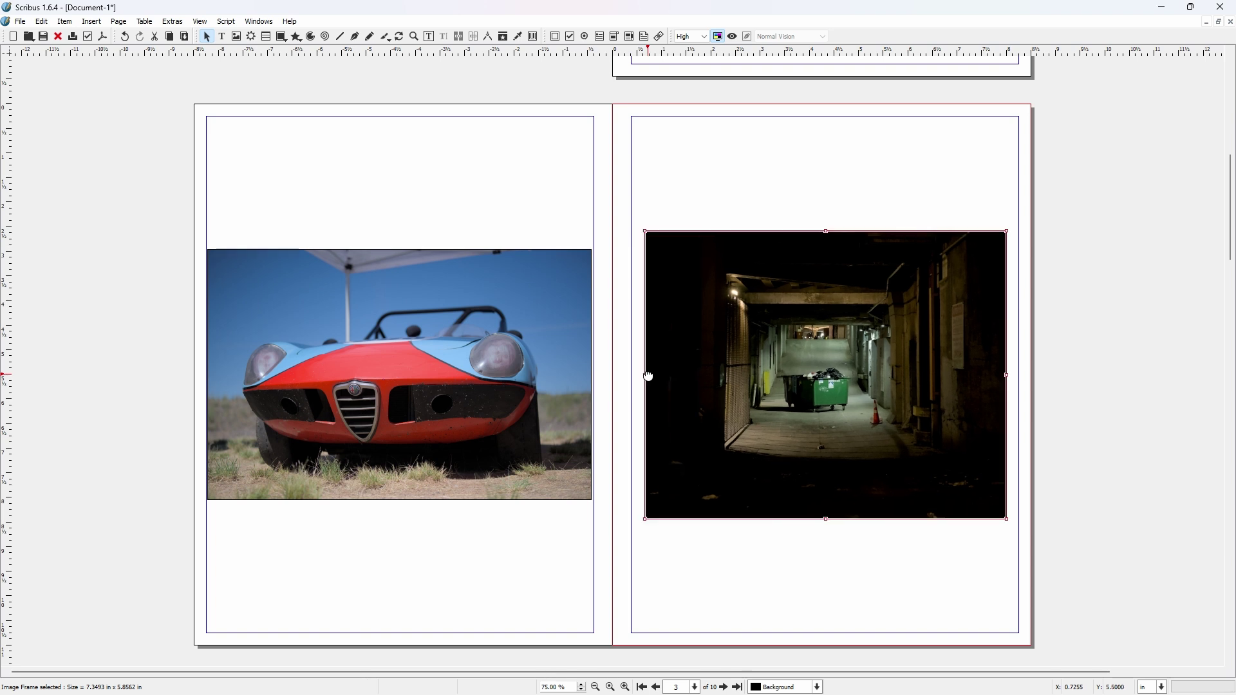
click(782, 570)
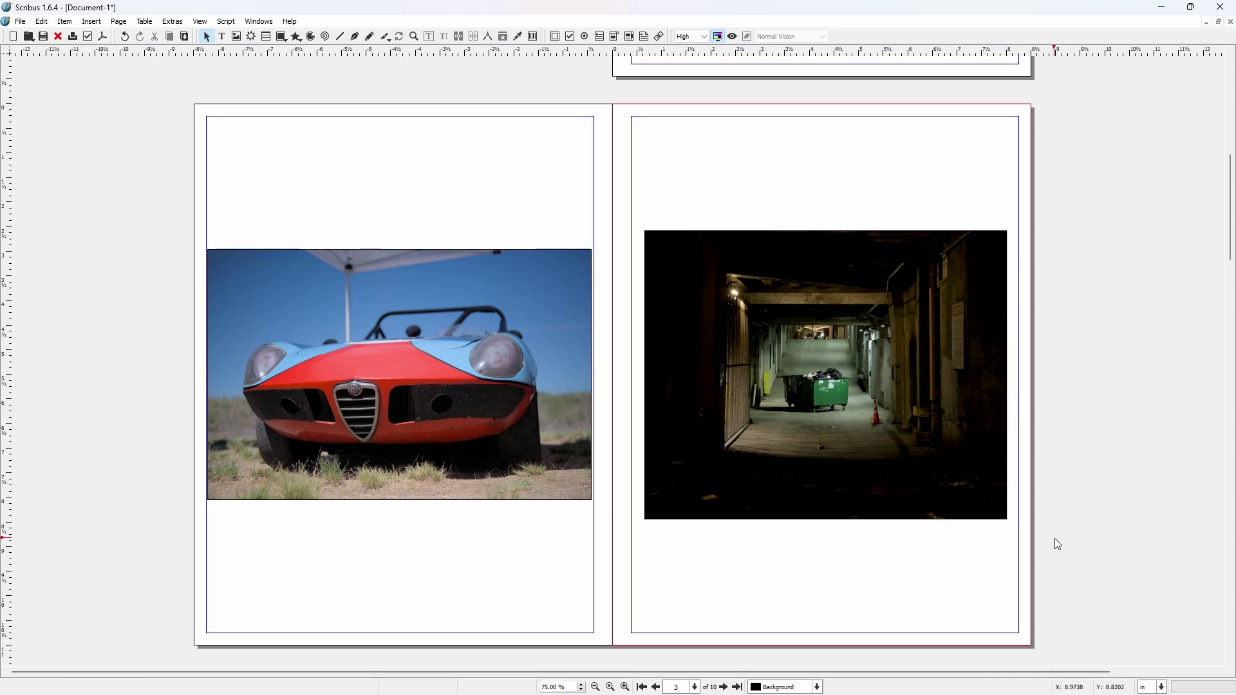
scroll(1045, 526, down, 2)
scroll(806, 513, down, 10)
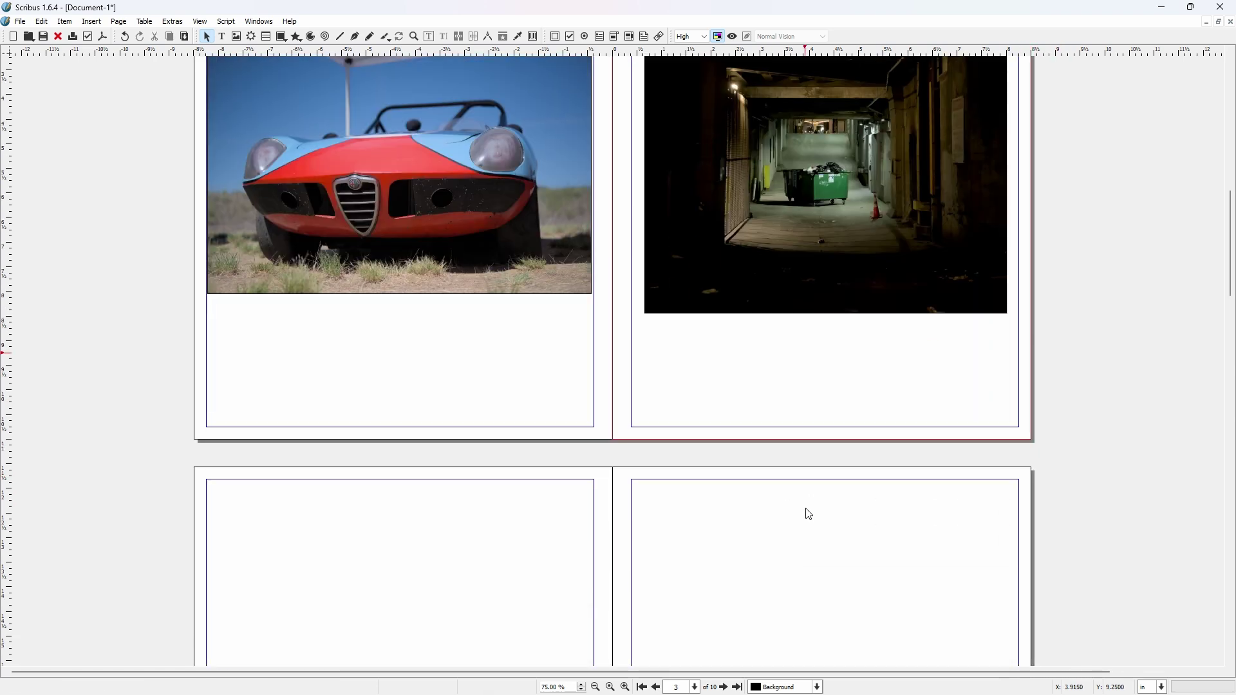
scroll(809, 515, down, 12)
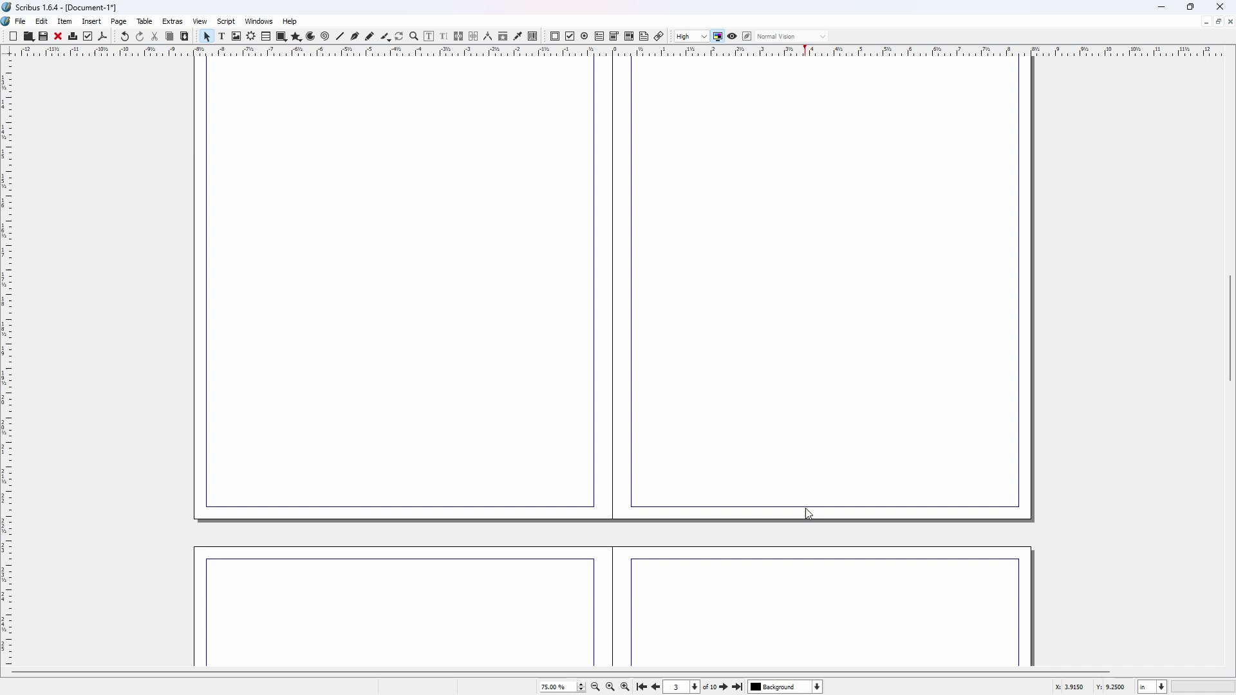
scroll(810, 515, down, 15)
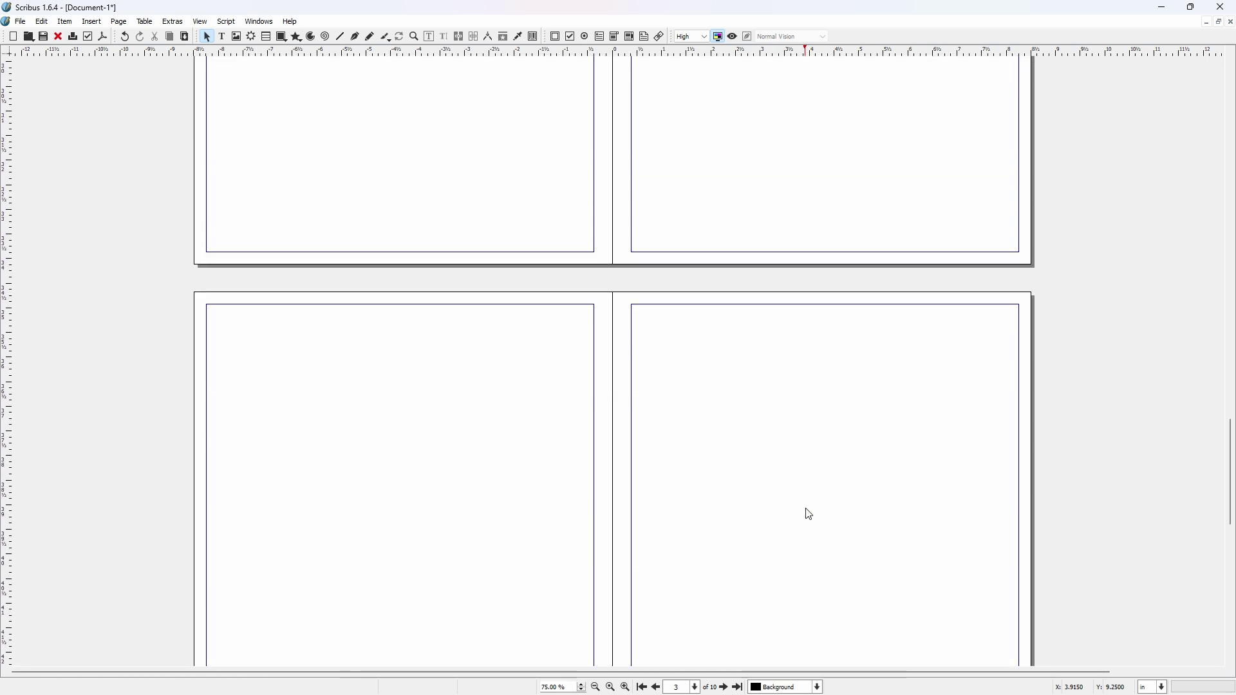
scroll(809, 515, up, 12)
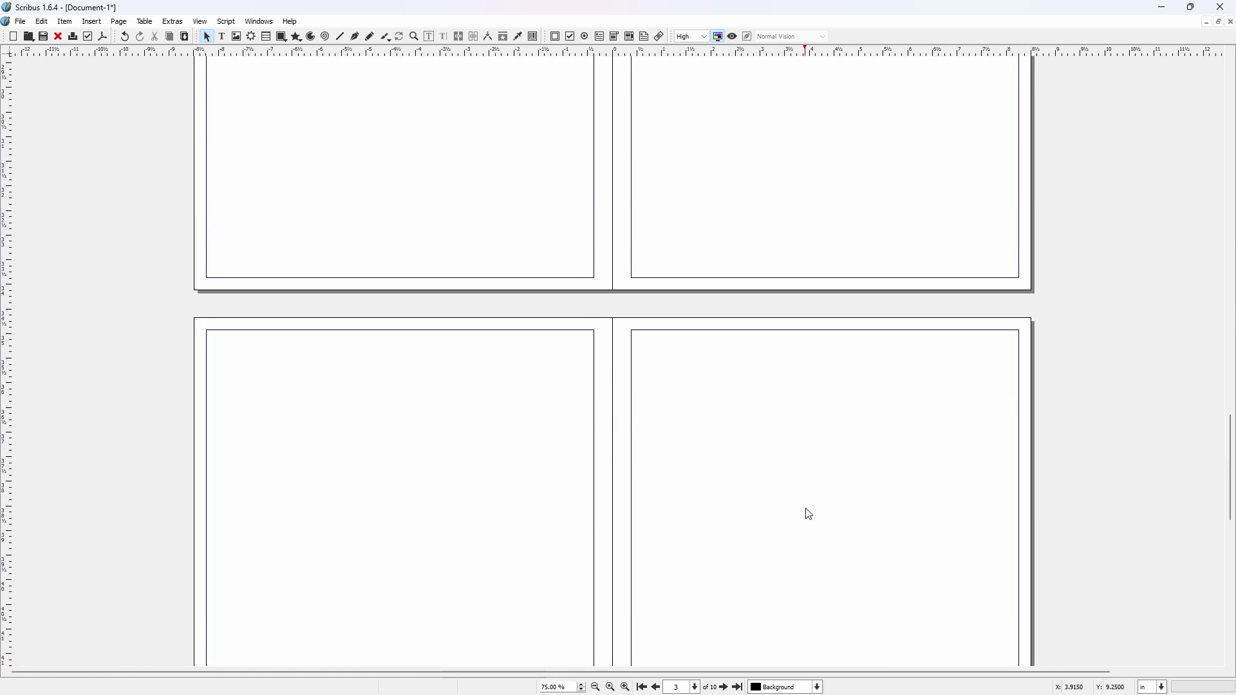
scroll(810, 515, up, 12)
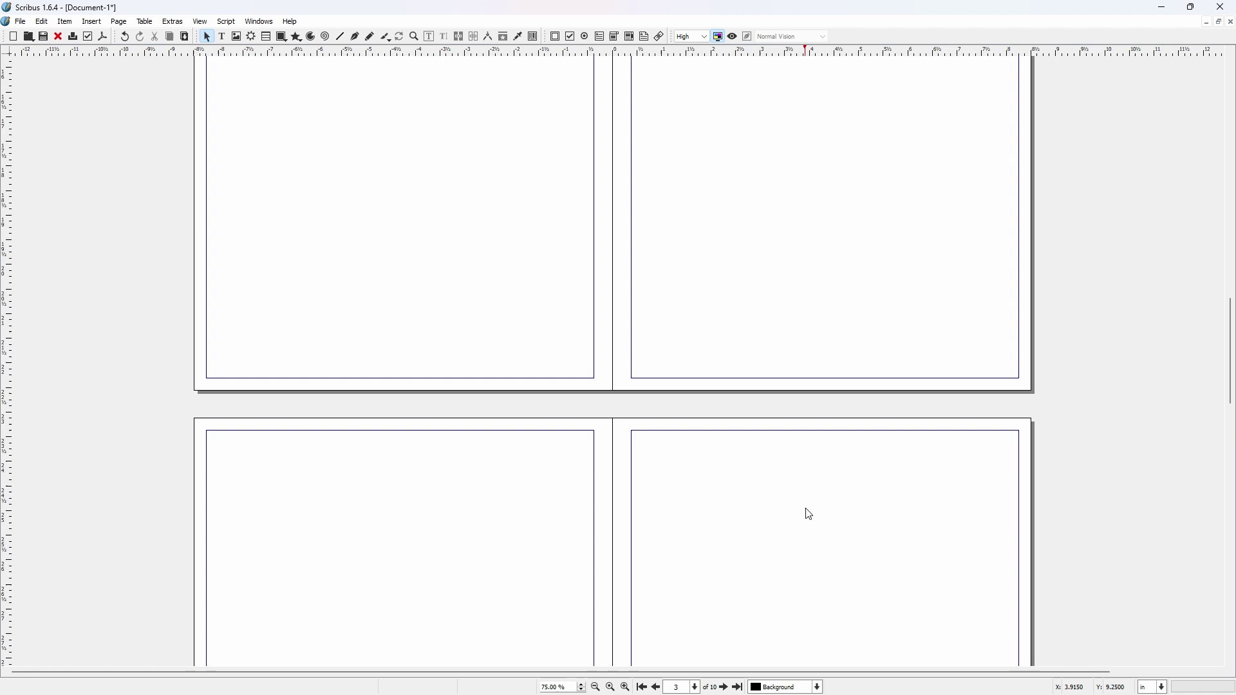
scroll(810, 515, up, 6)
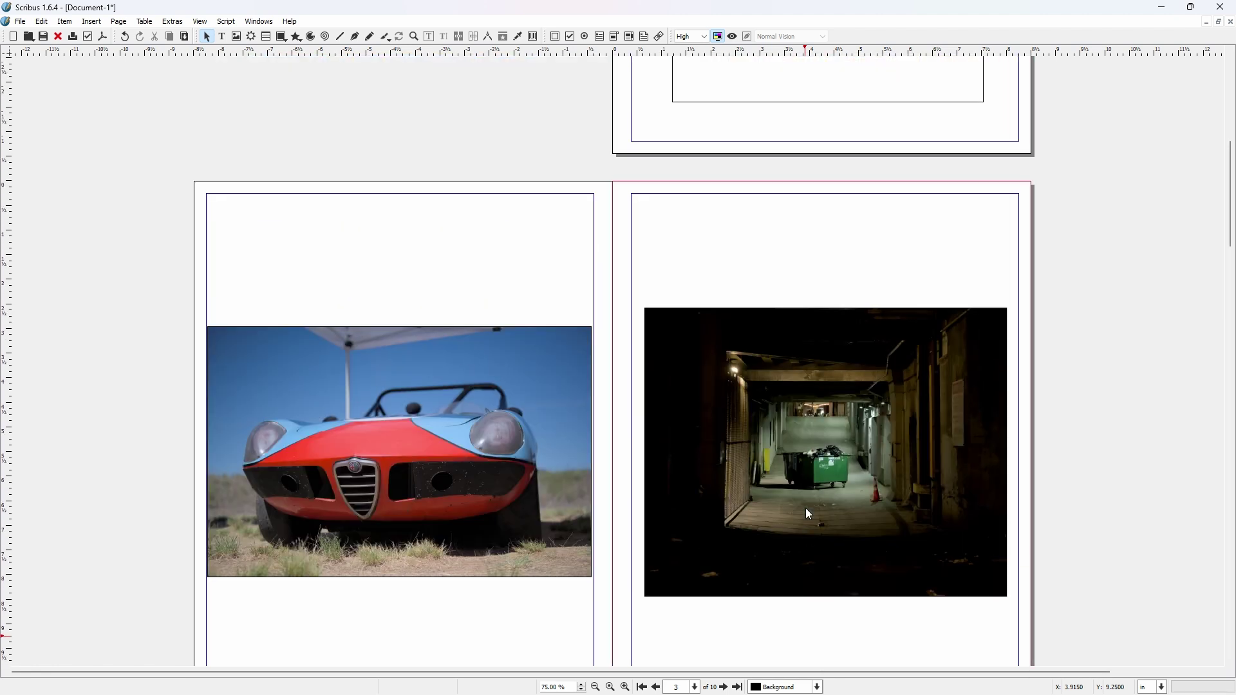
scroll(809, 515, up, 5)
scroll(810, 515, up, 2)
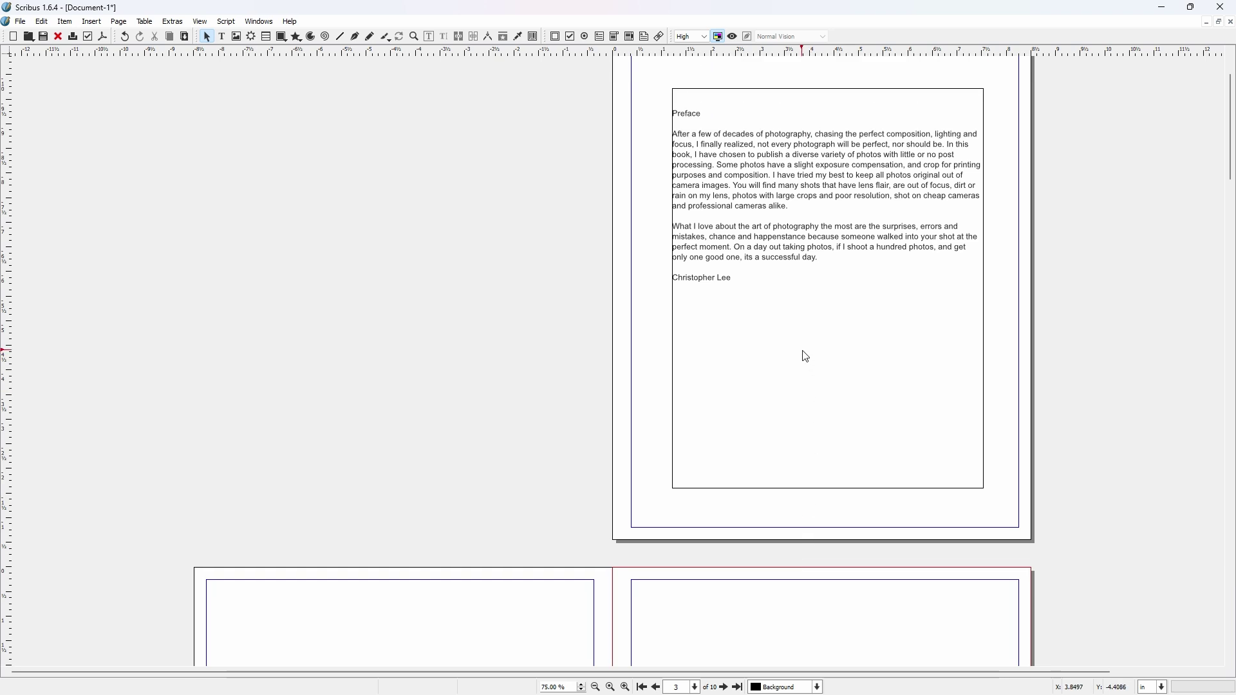
click(806, 356)
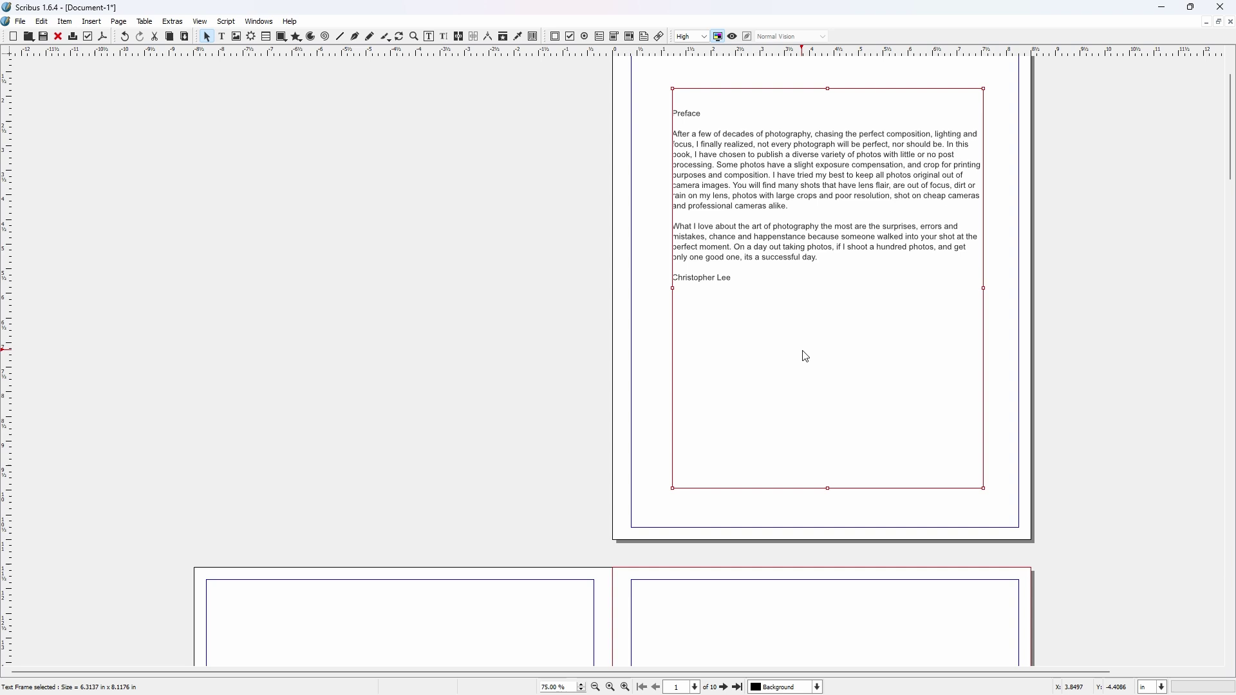
scroll(817, 552, down, 2)
scroll(820, 556, down, 3)
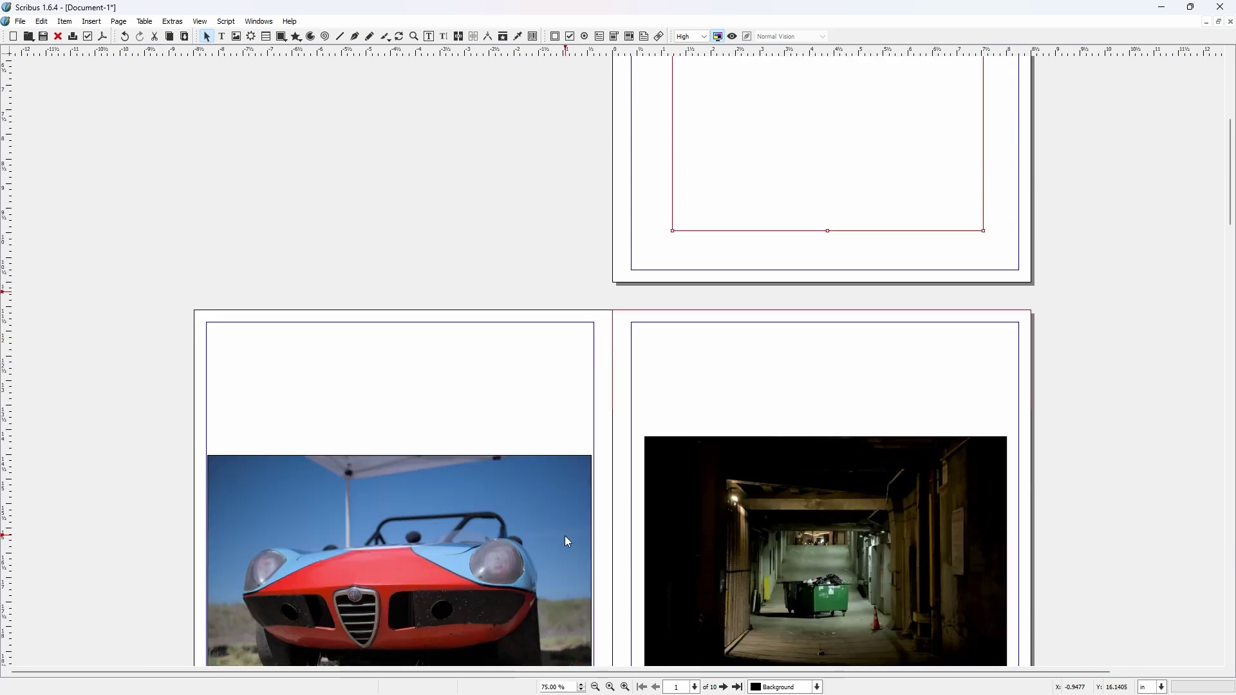
click(439, 488)
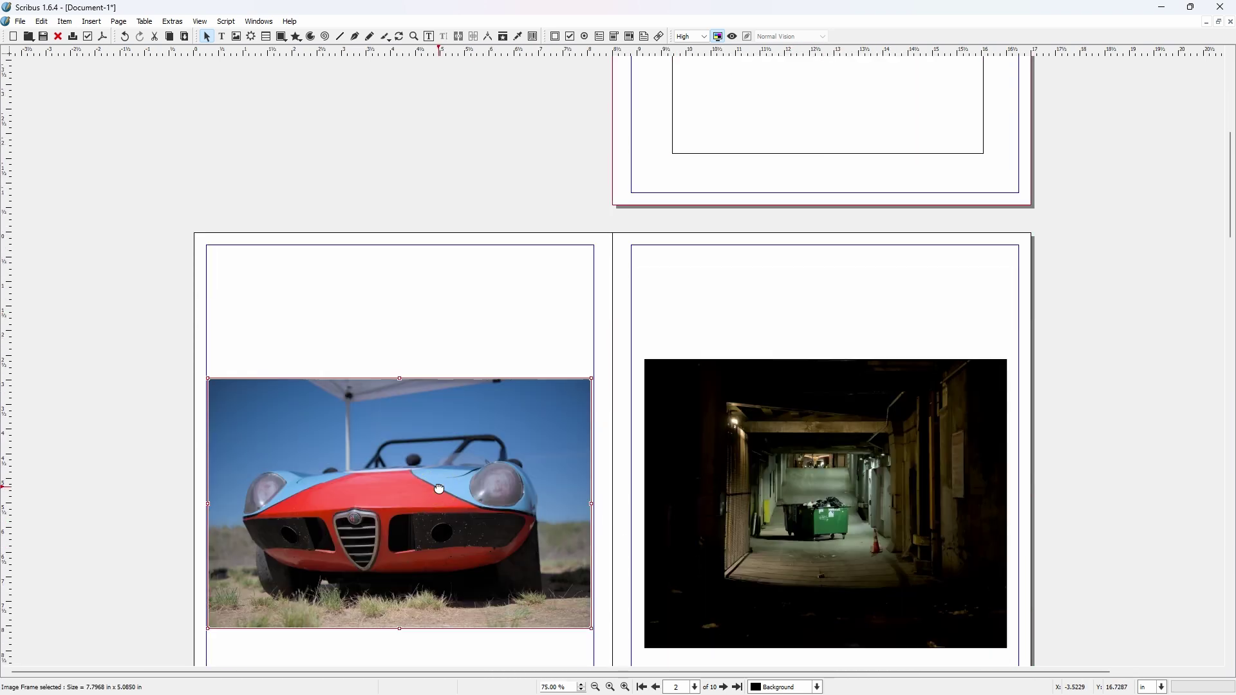
click(870, 147)
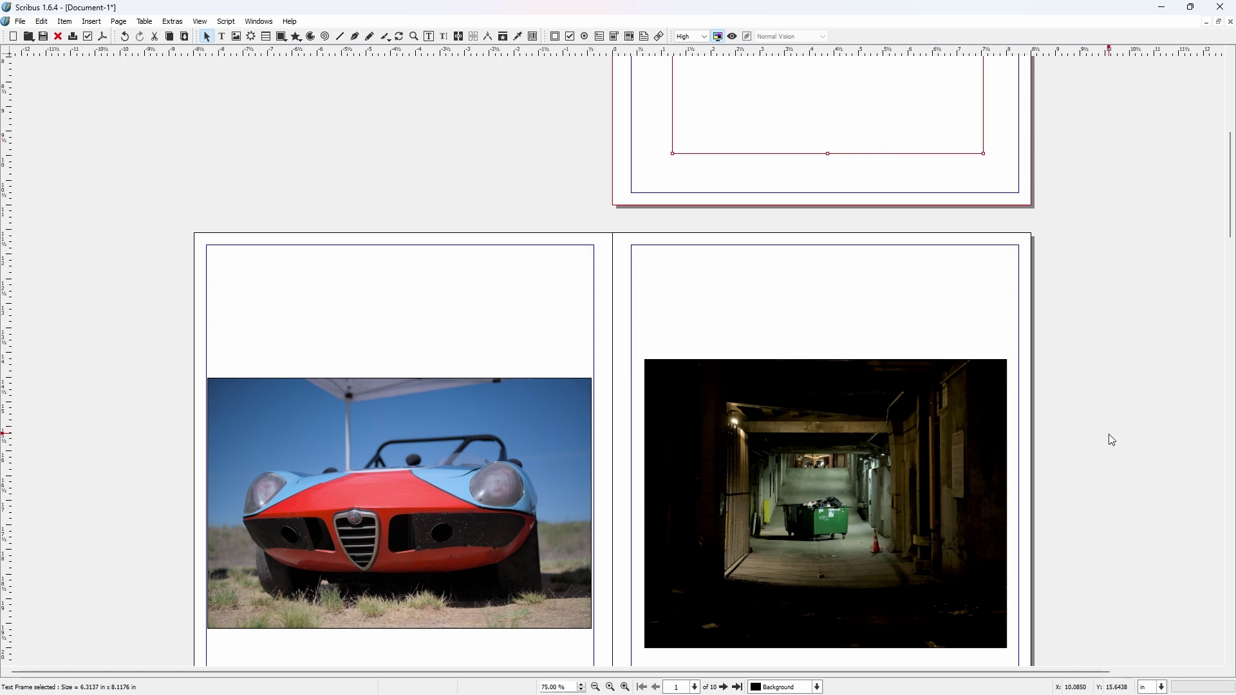
scroll(1112, 441, down, 1)
scroll(1113, 441, up, 6)
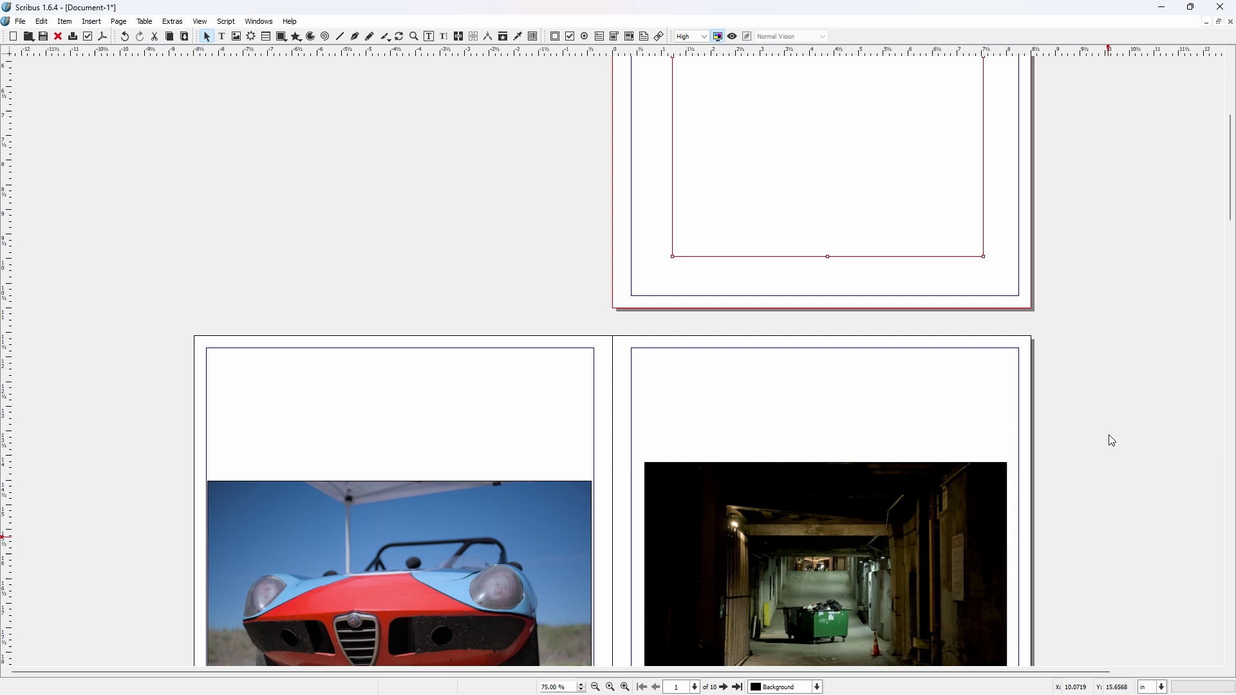
scroll(1112, 441, up, 3)
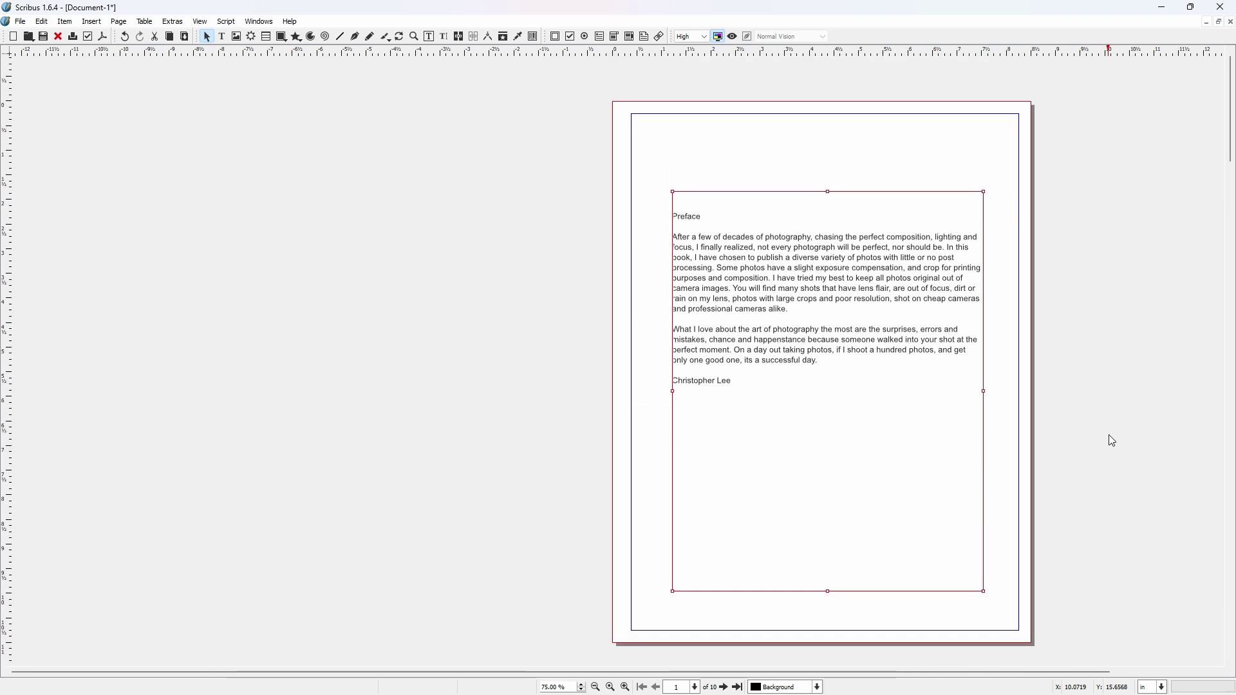
scroll(1113, 441, down, 3)
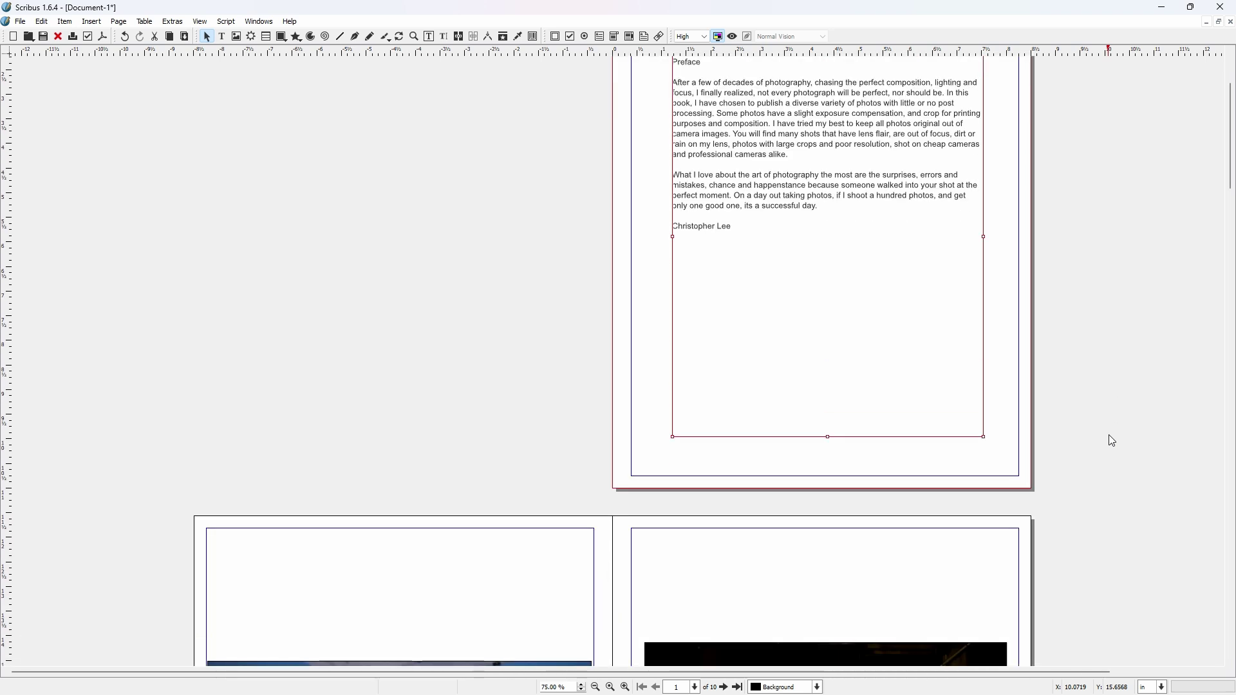
scroll(1112, 441, down, 3)
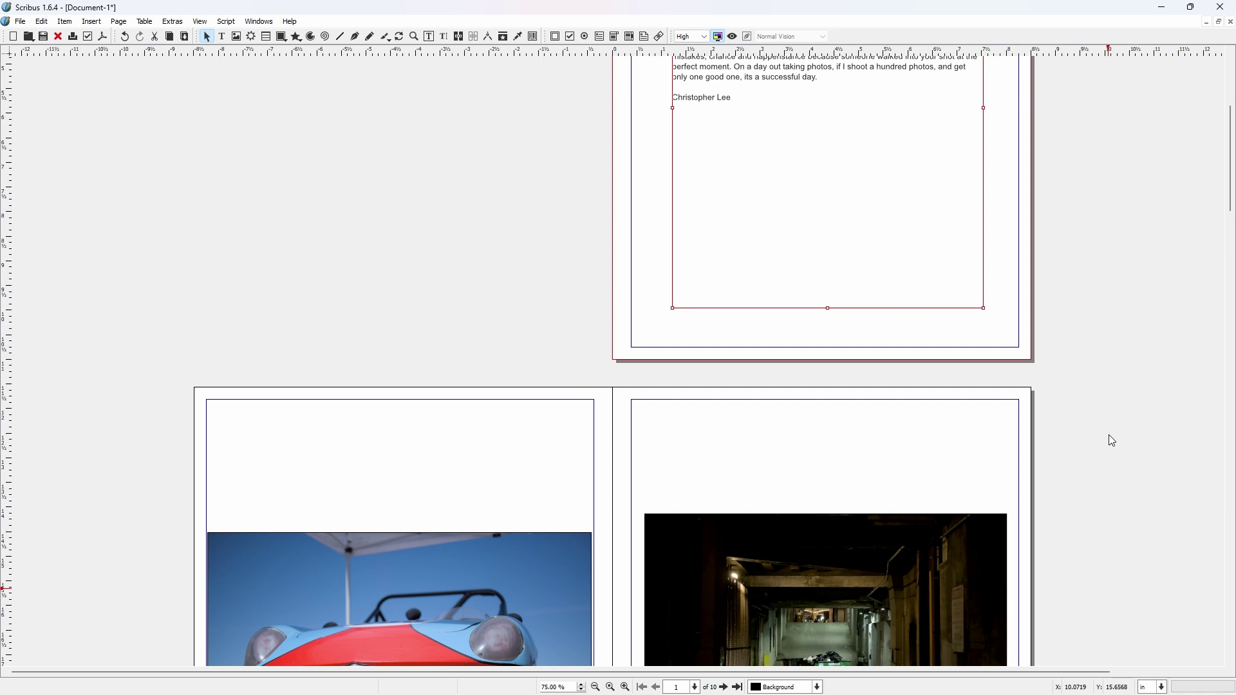
Step: Open the Save as PDF settings from the File > Export menu to export Document-1.pdf
click(22, 22)
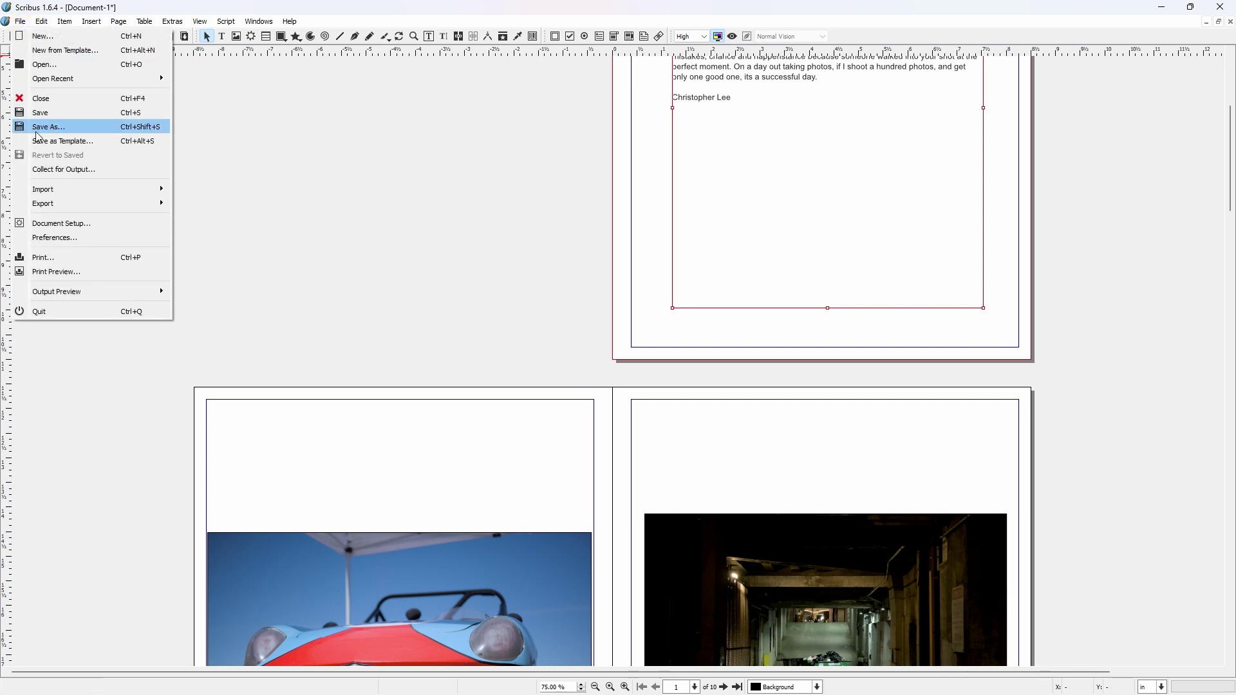
mouse_move(41, 202)
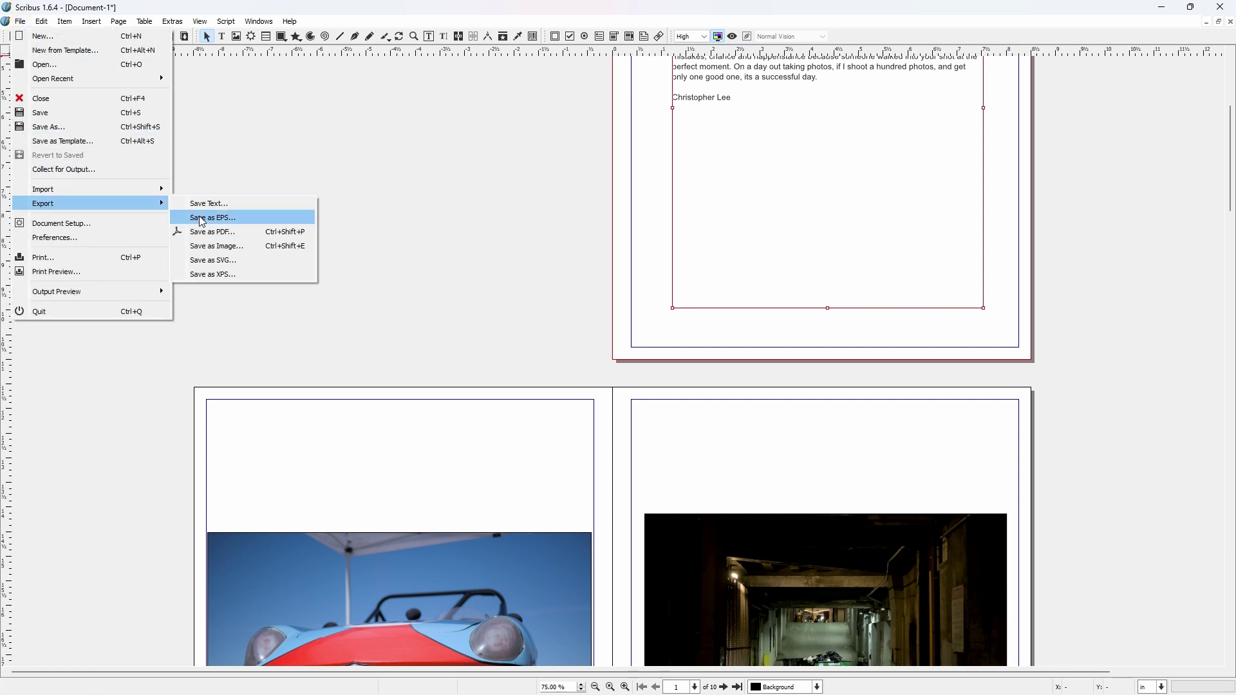
click(212, 233)
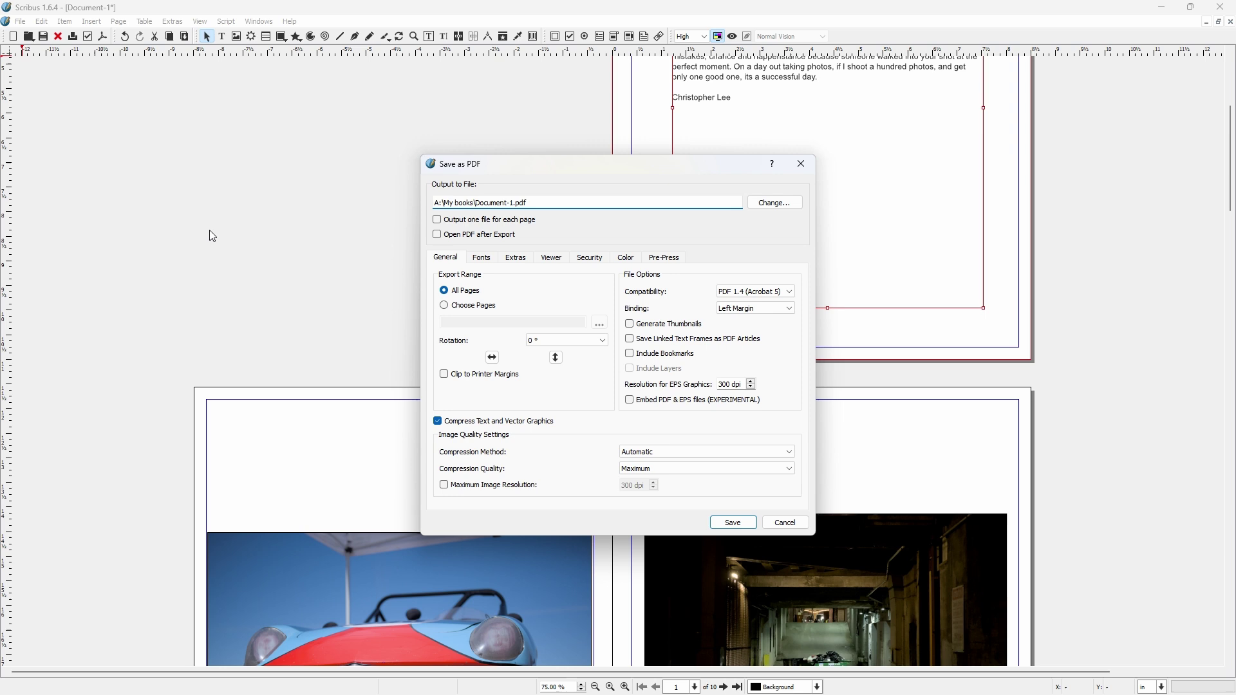
Step: Set PDF compatibility to PDF 1.3 (Acrobat 4) and try lossy JPEG image compression
click(790, 295)
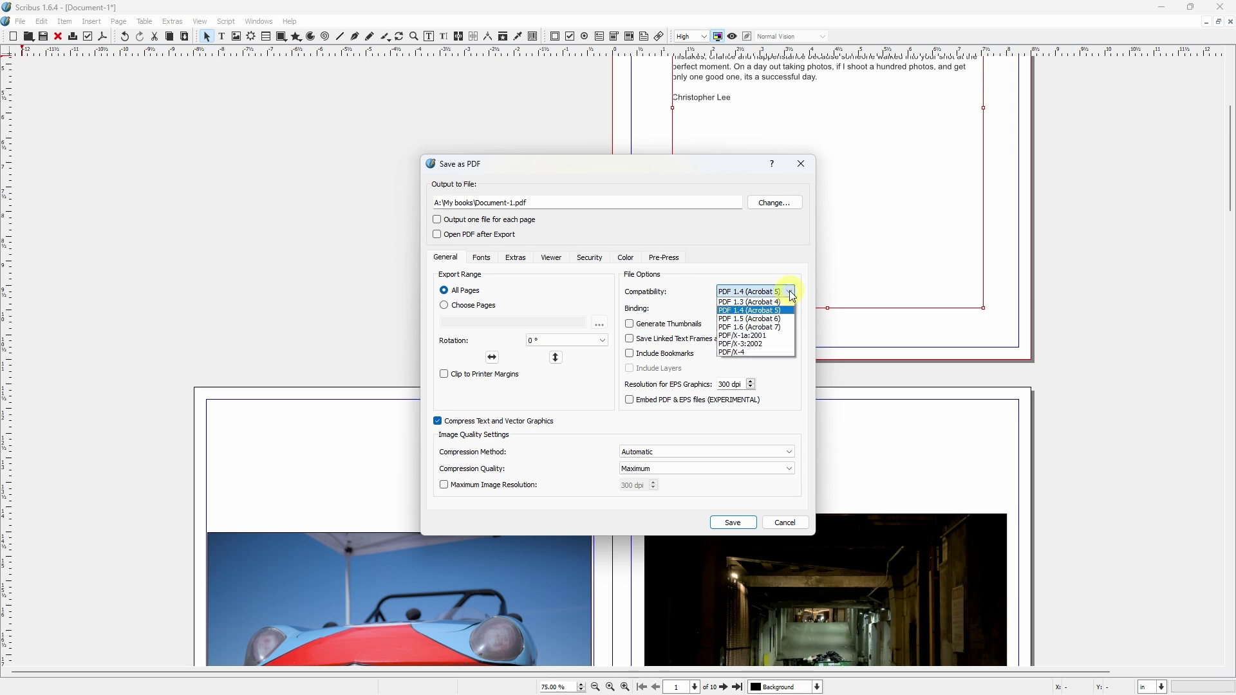
click(756, 302)
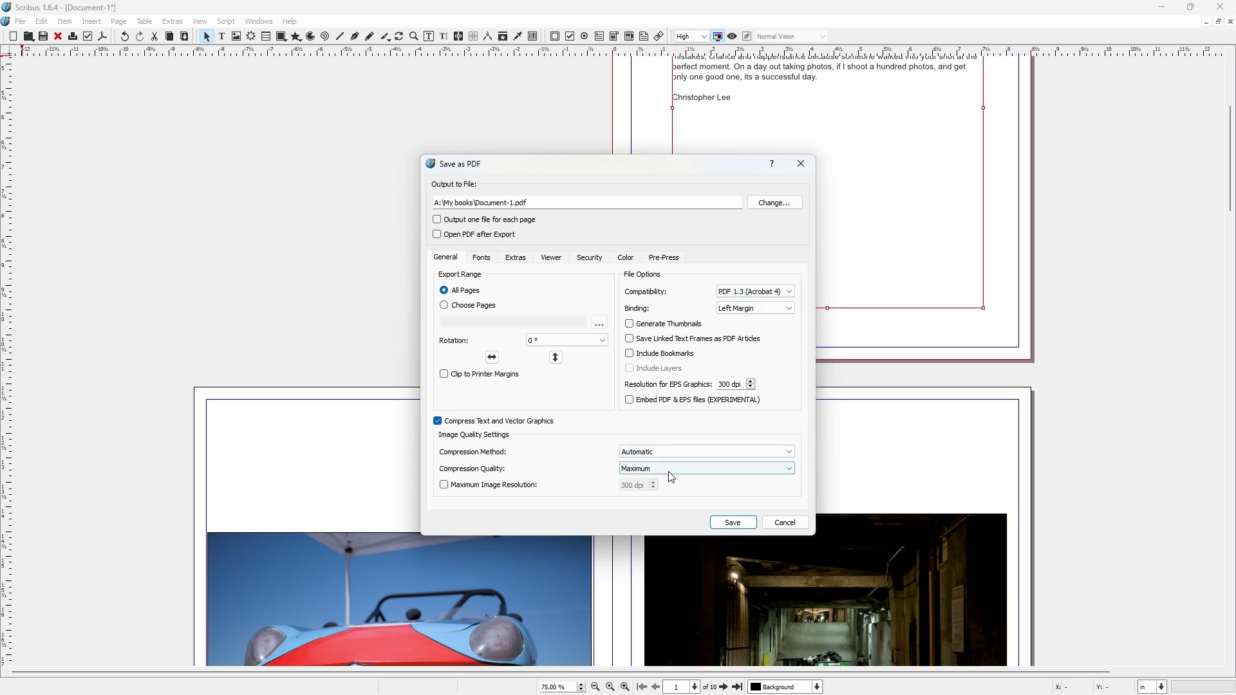
mouse_move(672, 477)
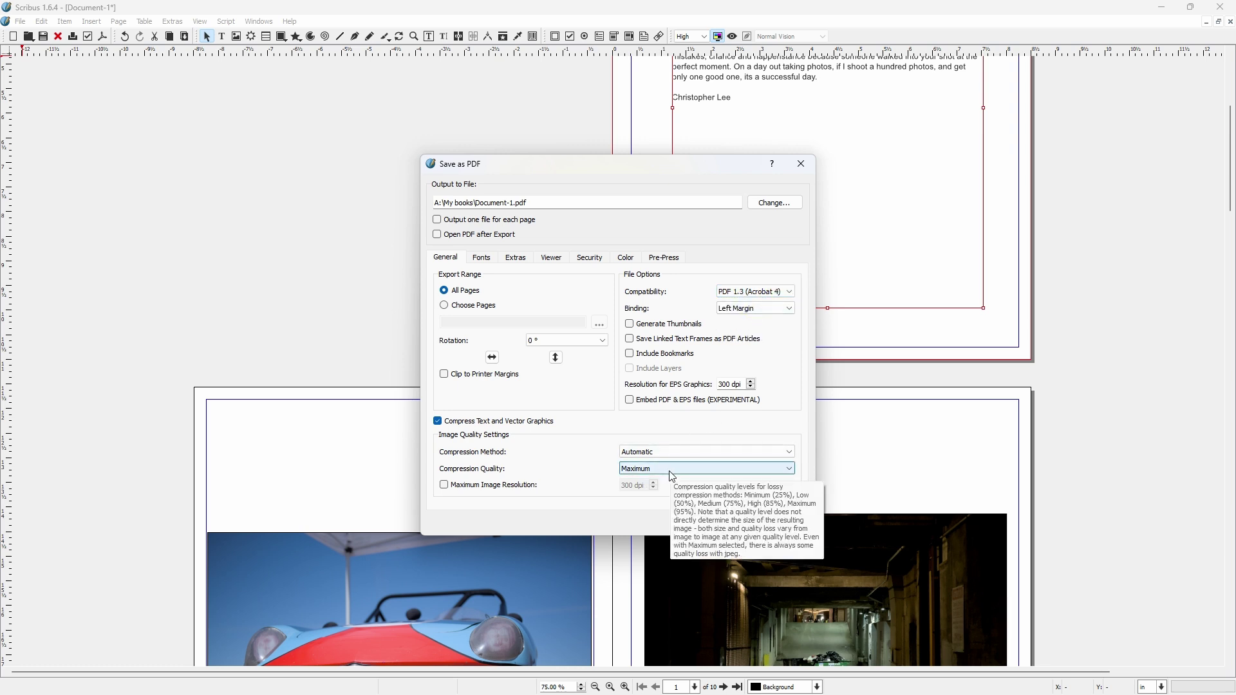
click(790, 474)
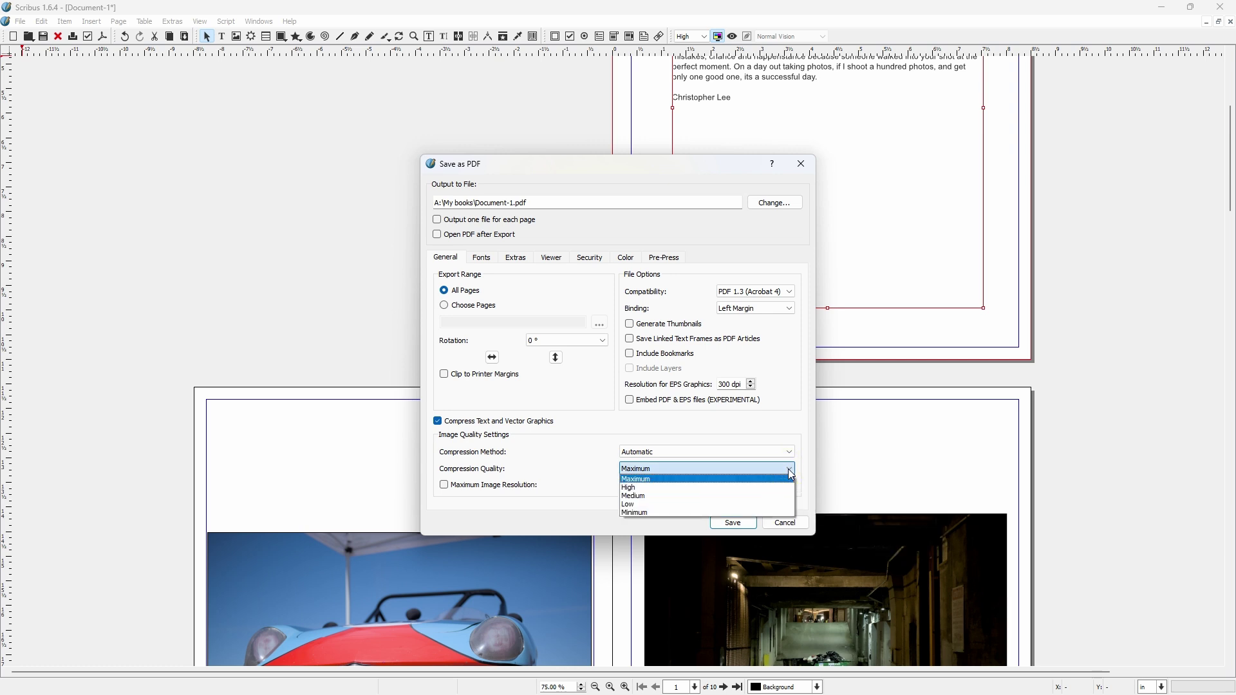
click(790, 450)
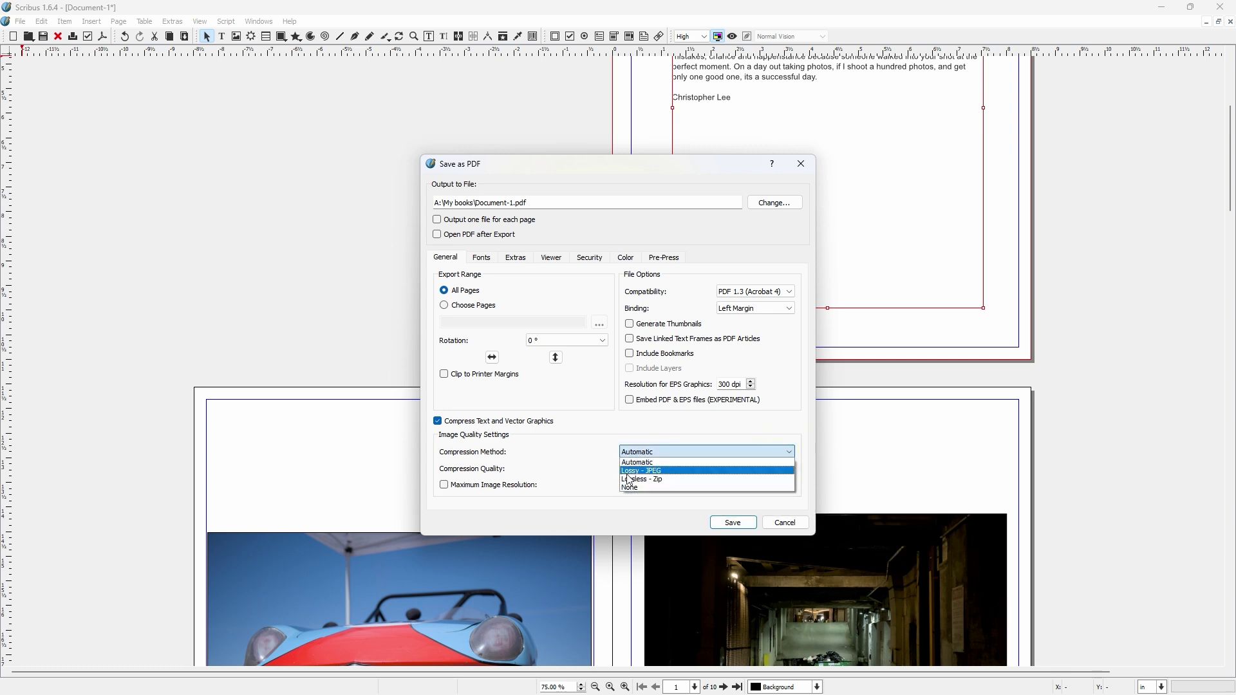
click(661, 473)
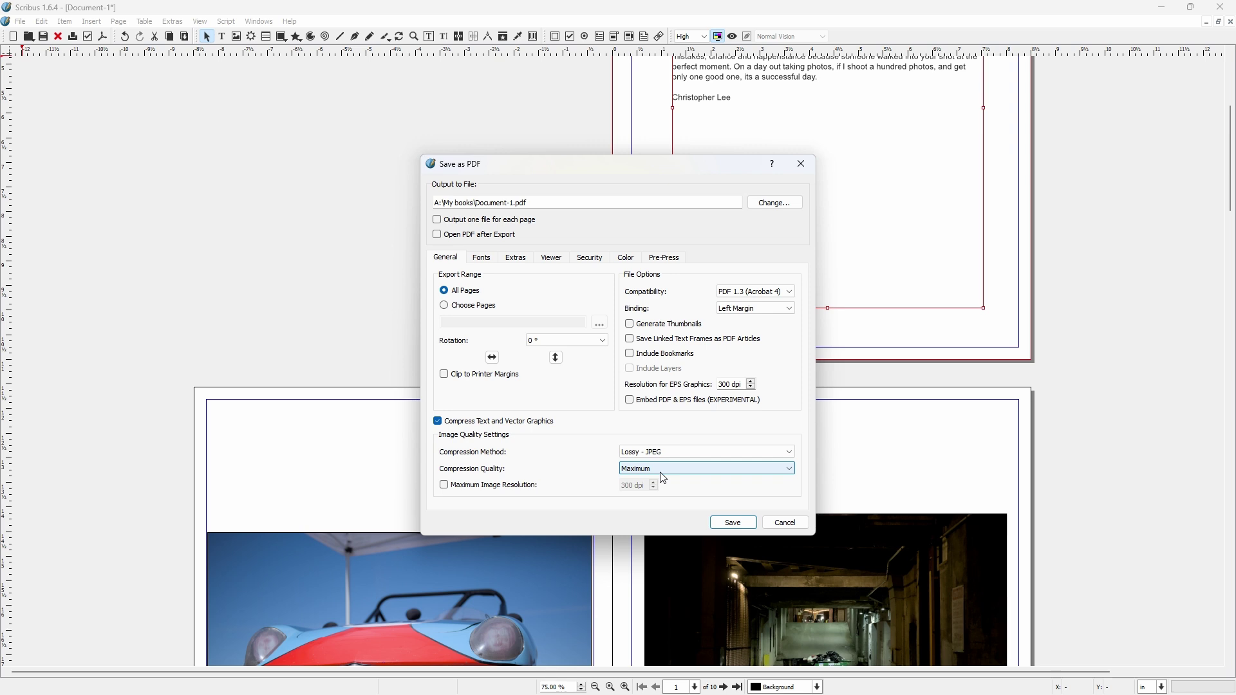
Step: Return compression to Automatic at Maximum quality and close the dialog without exporting
click(790, 469)
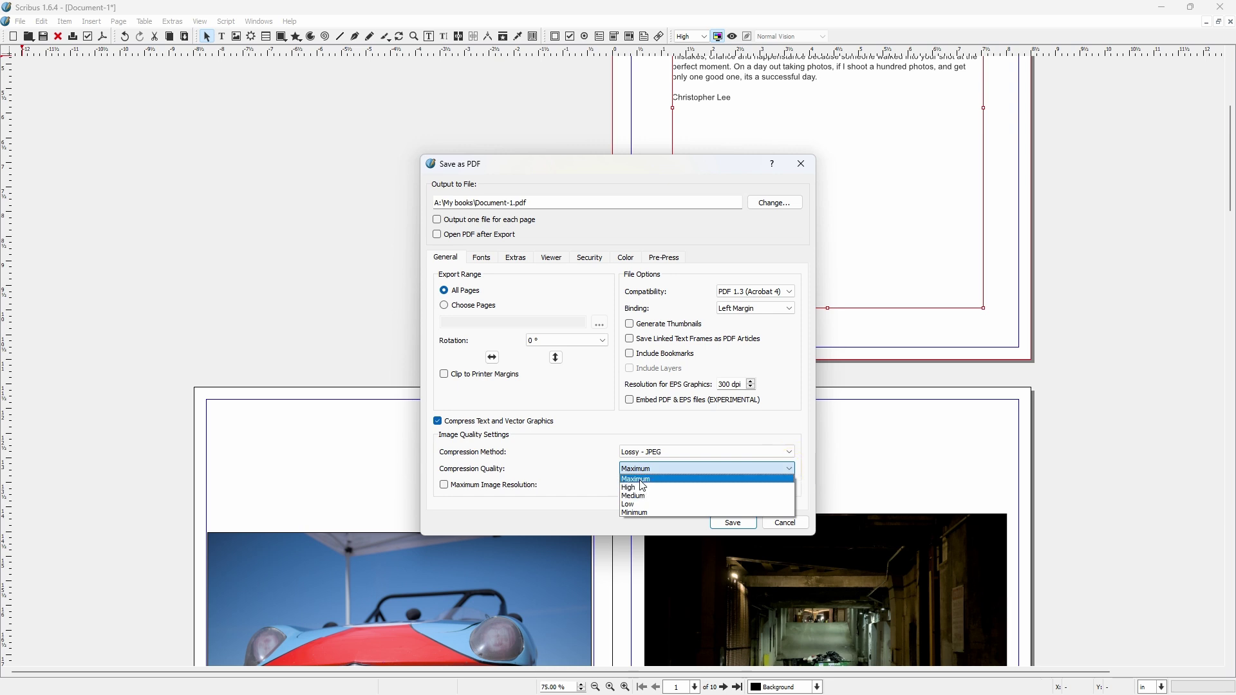
click(639, 480)
click(788, 452)
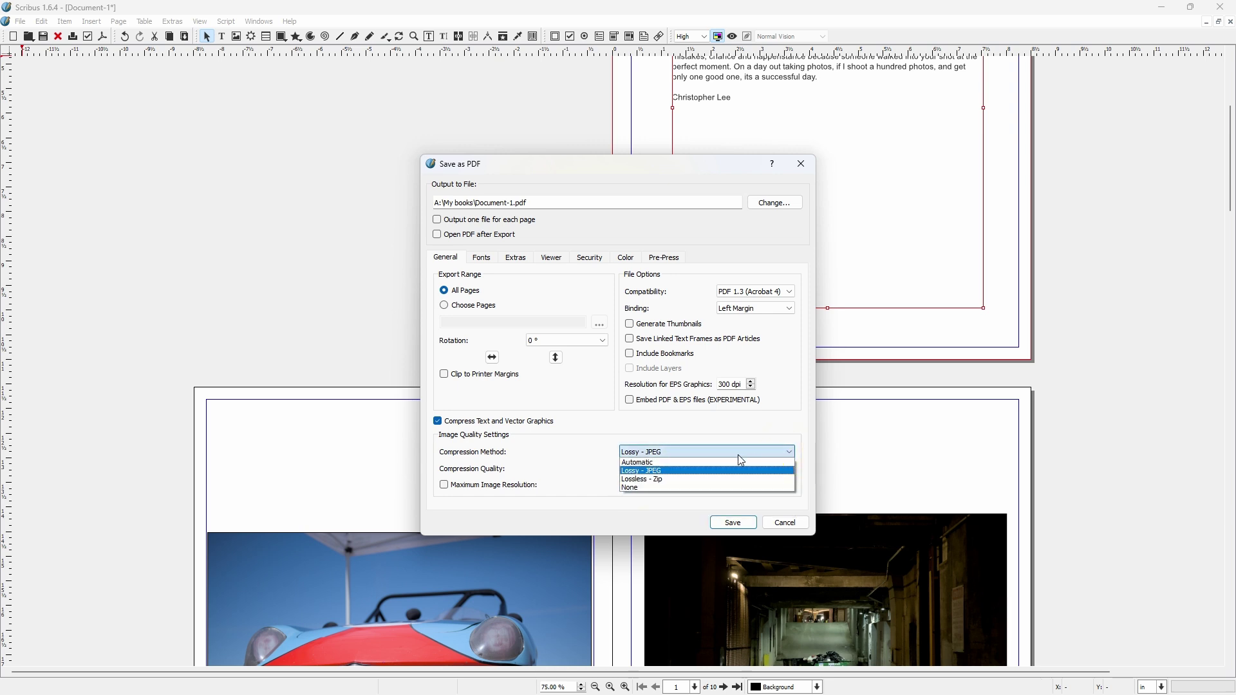
click(648, 462)
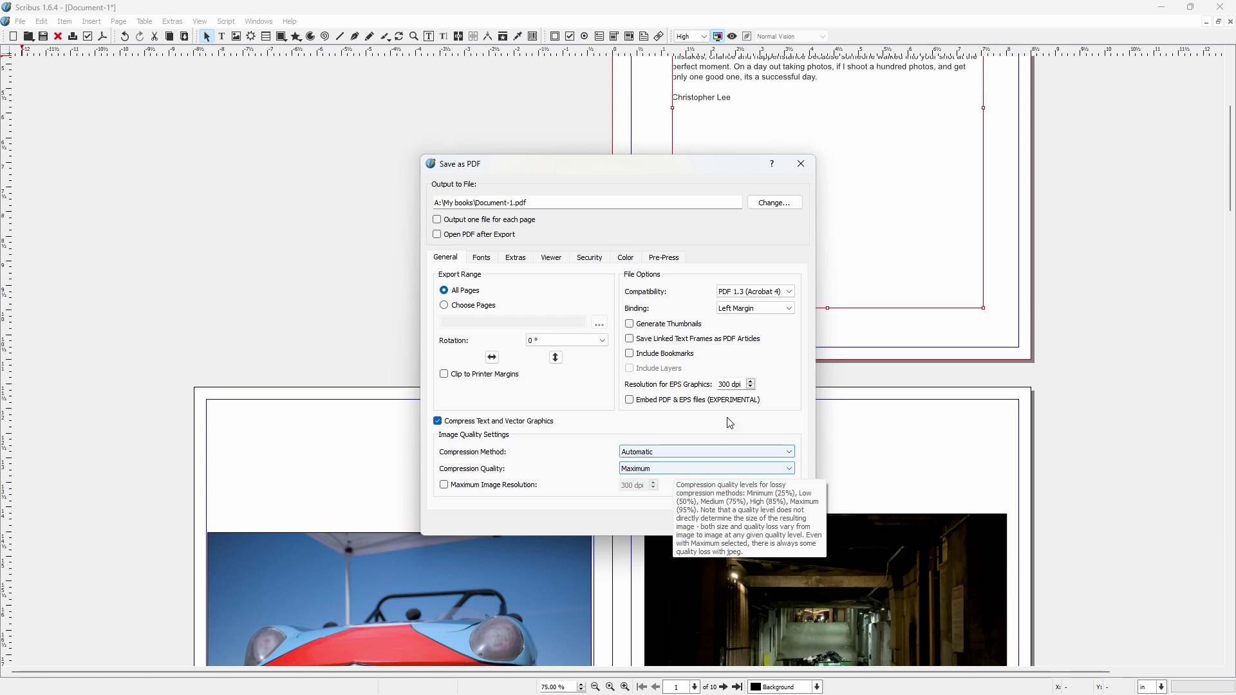
click(800, 165)
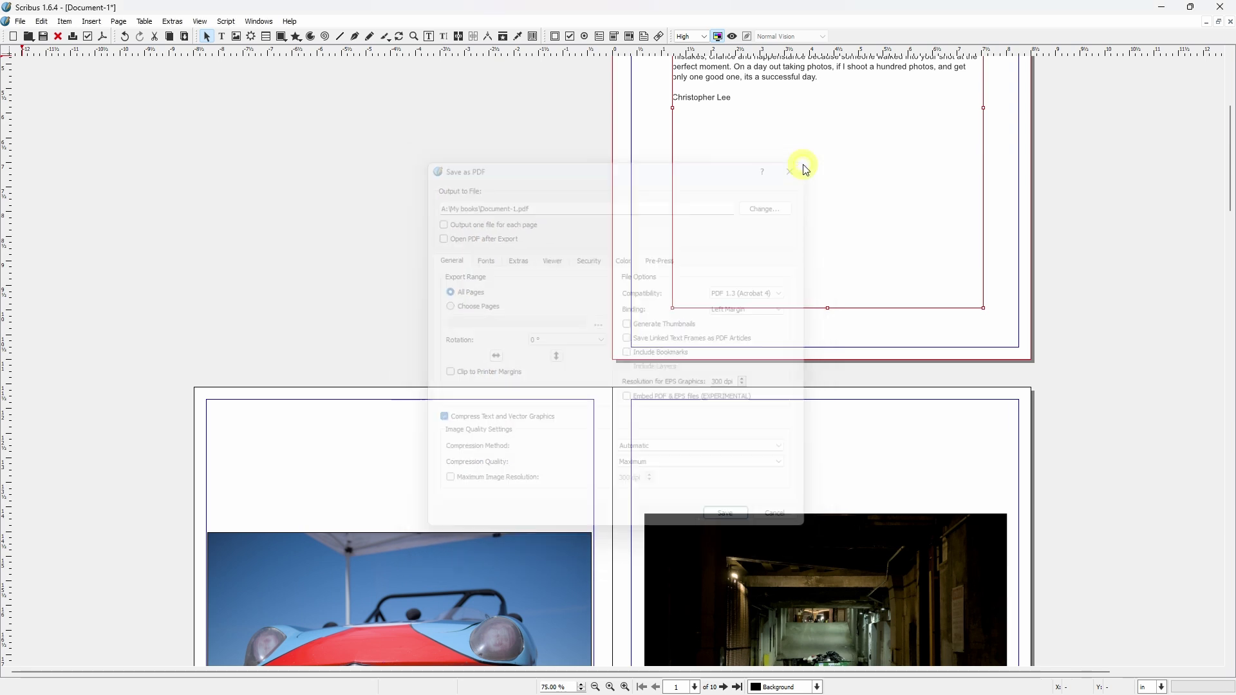
Step: Scroll to the pages 2–3 spread and select the dark alley photo frame on page 3
scroll(1096, 458, down, 5)
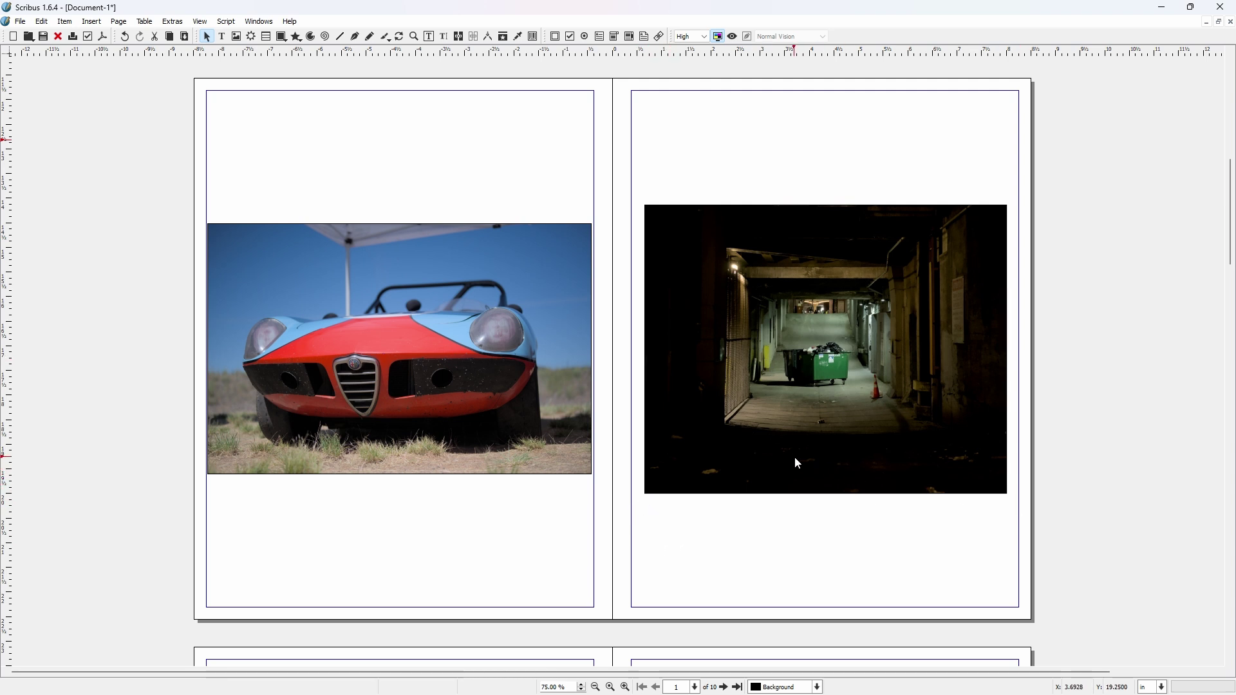
click(771, 385)
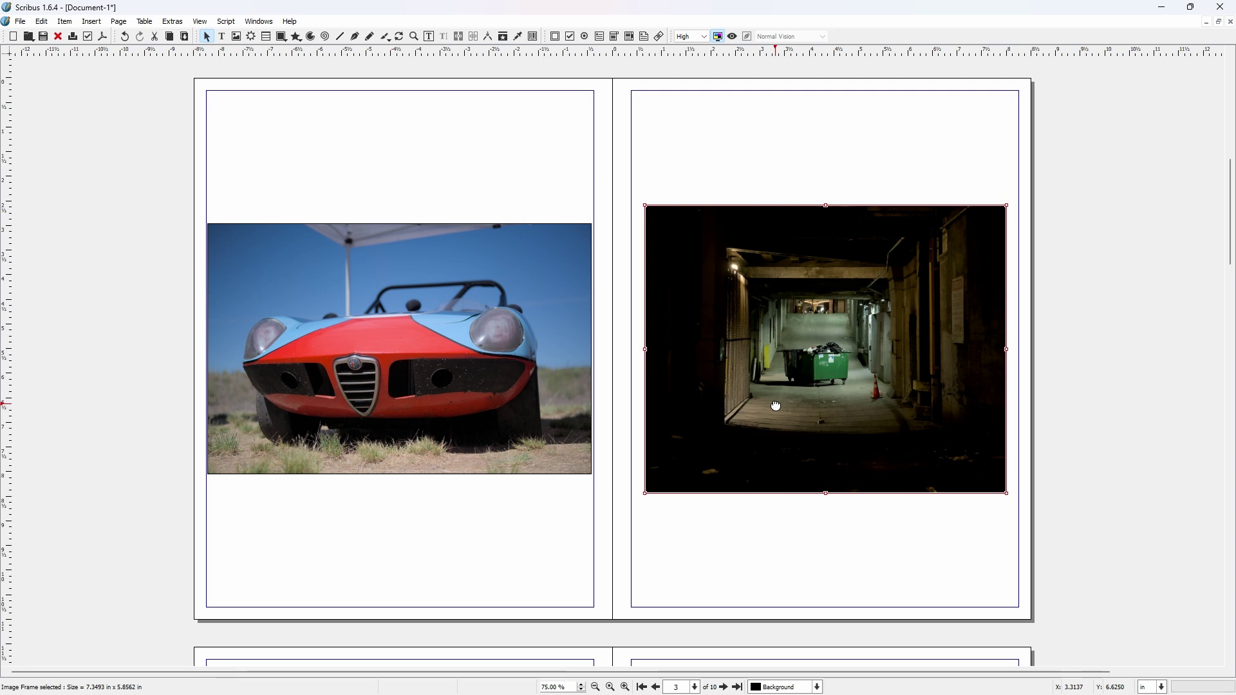
Step: Delete the old alley frame and draw a new image frame holding alley dumpster color.jpg
key(Delete)
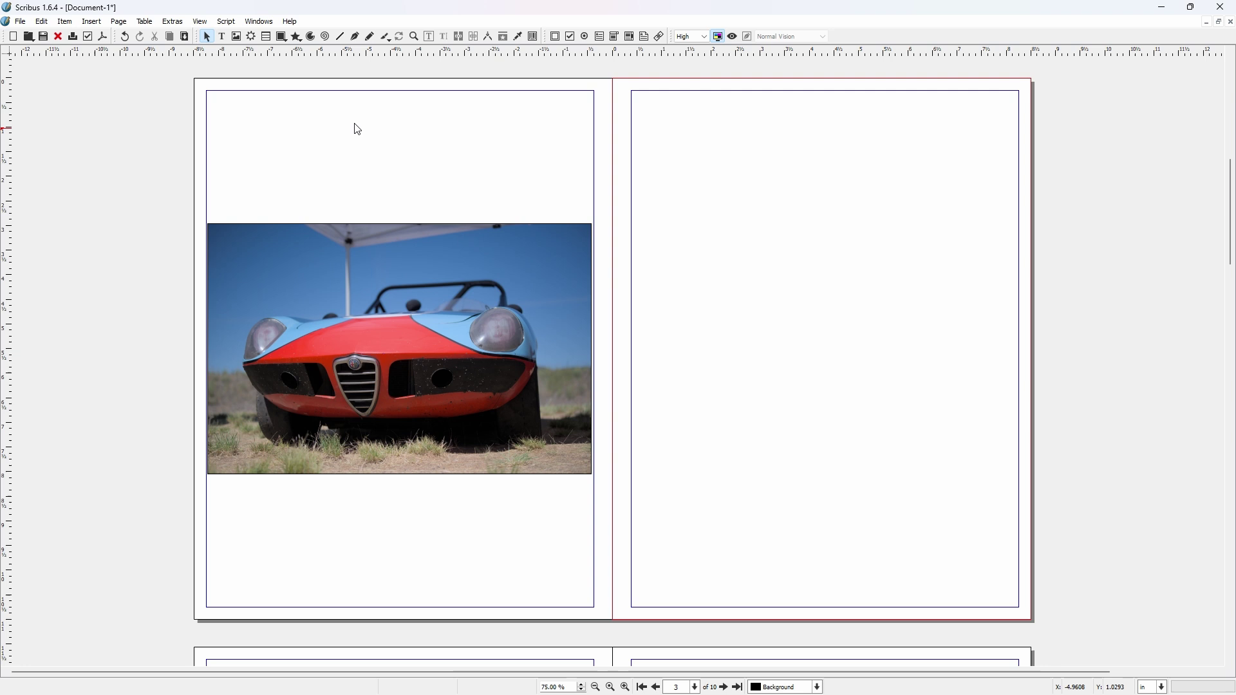
click(237, 37)
drag(634, 225, 1017, 481)
right_click(752, 317)
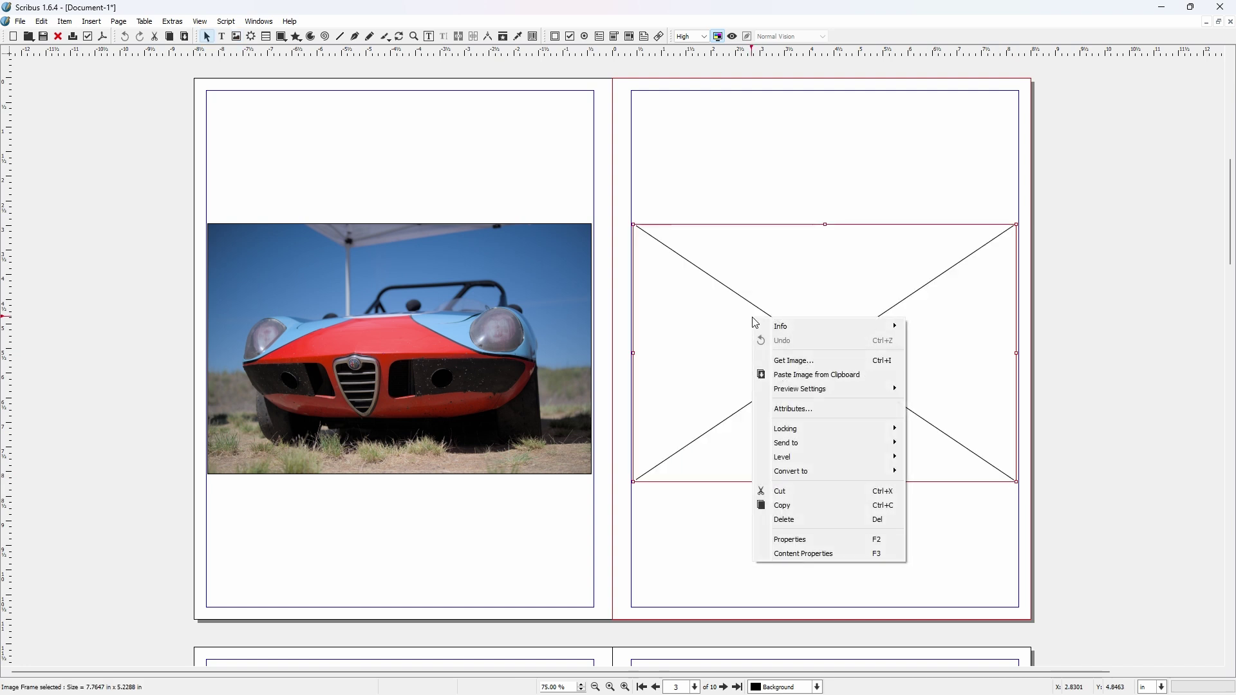
click(808, 362)
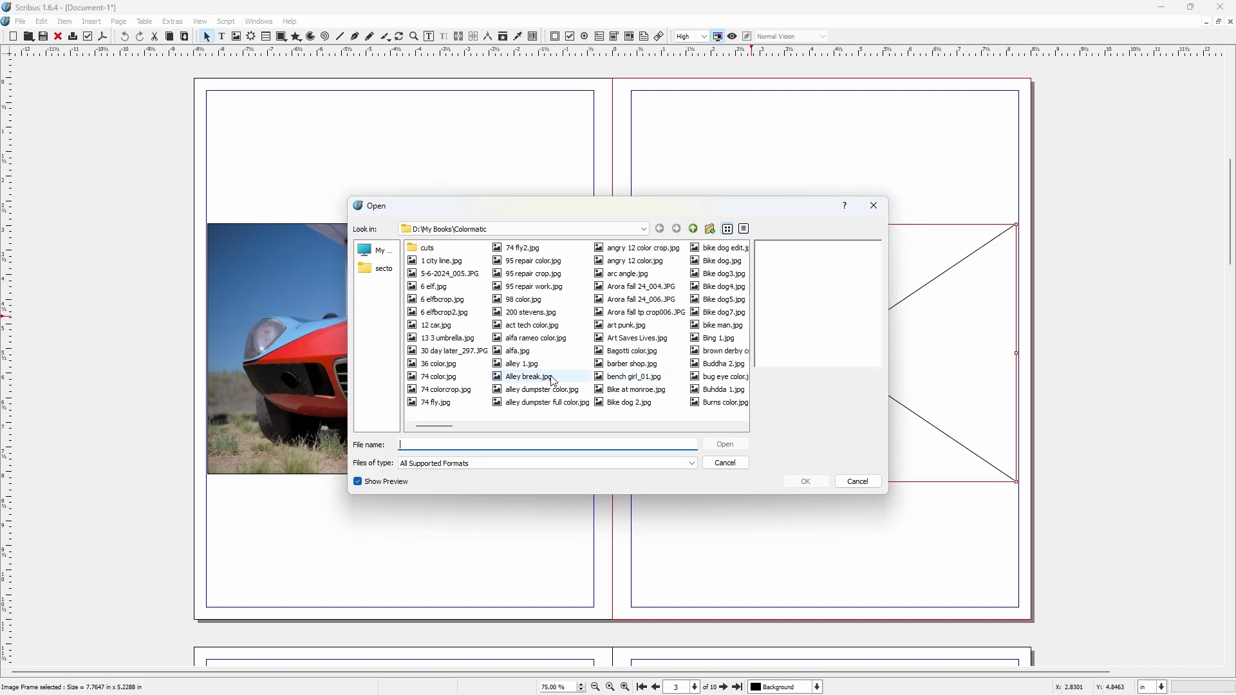
click(532, 390)
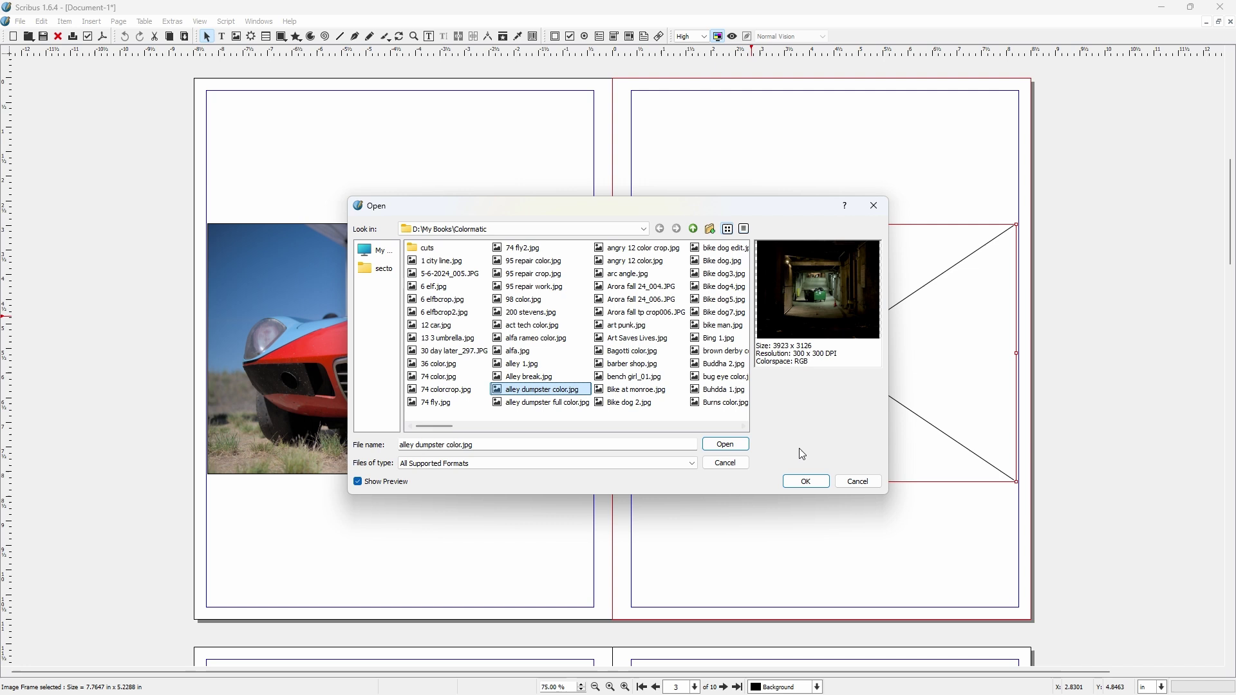
click(807, 482)
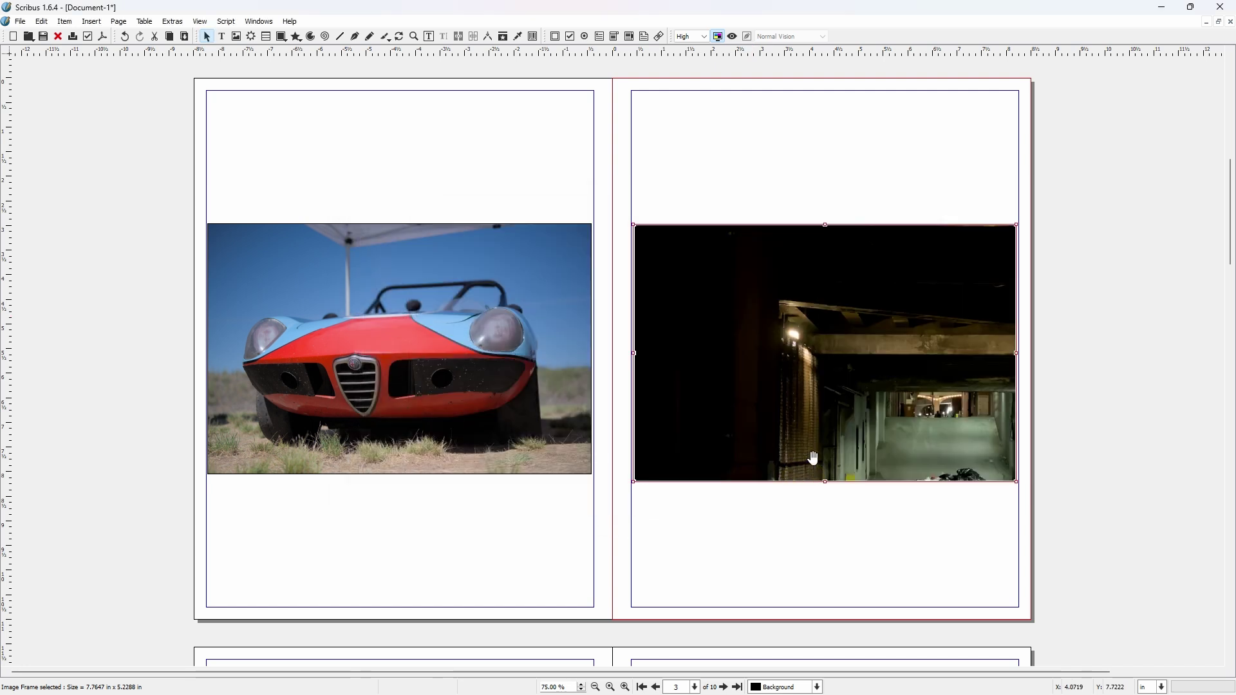
Step: Fit the photo to the frame, enlarge it, trim the frame to 7.2345 × 5.7647 in, and nudge it up
right_click(721, 349)
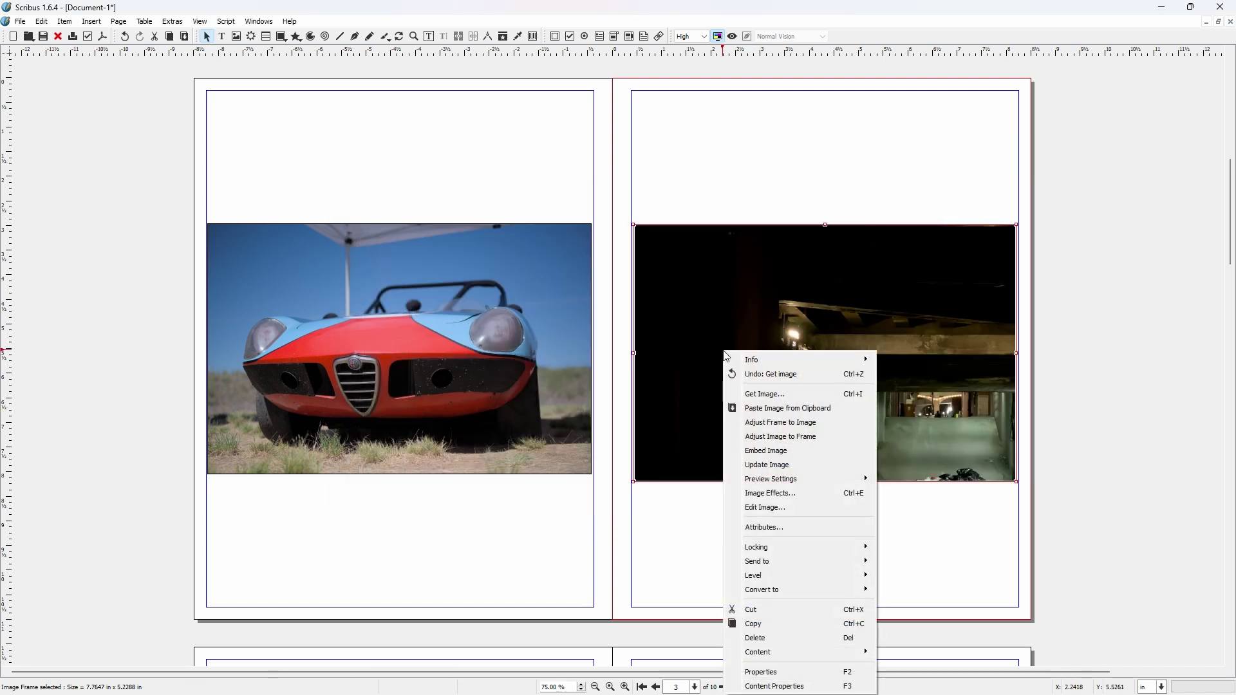
click(776, 436)
right_click(753, 338)
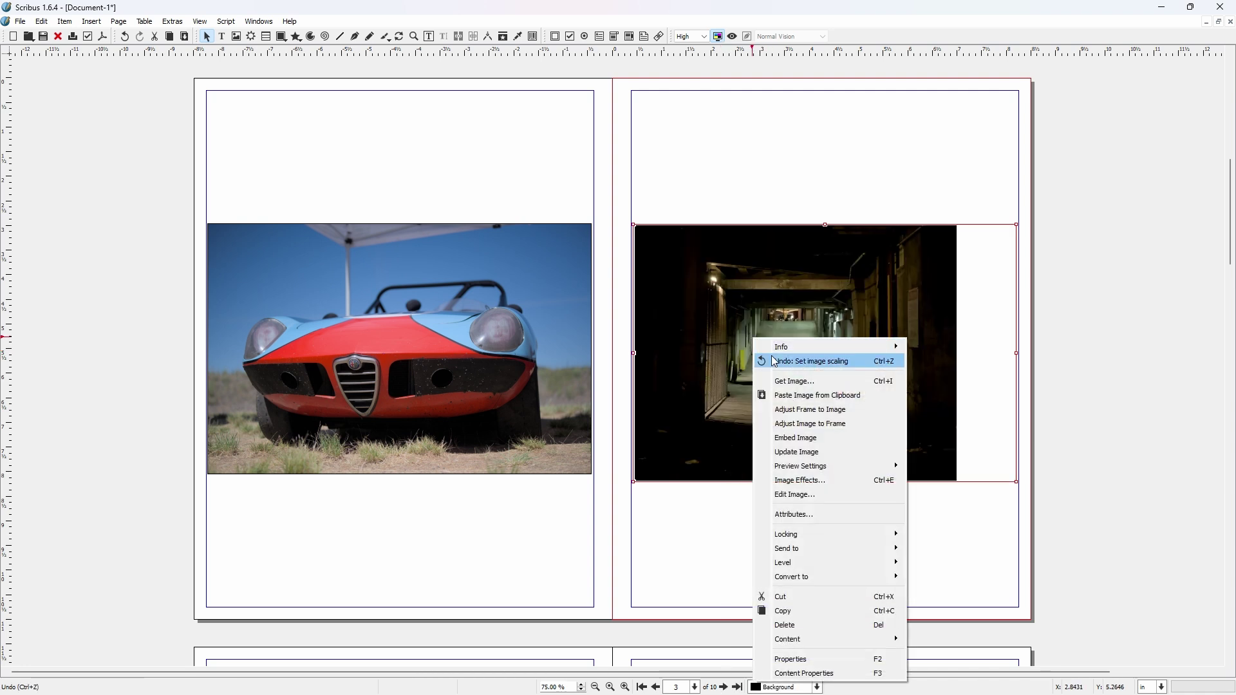
click(804, 409)
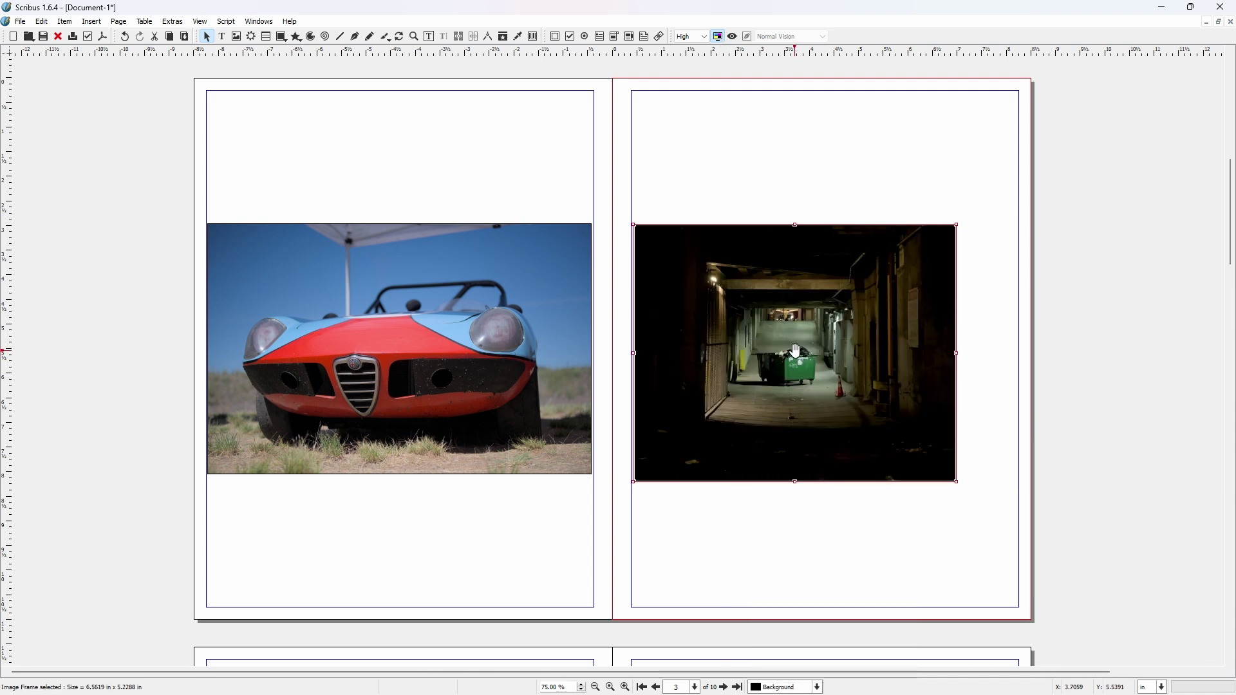
drag(957, 482, 1015, 508)
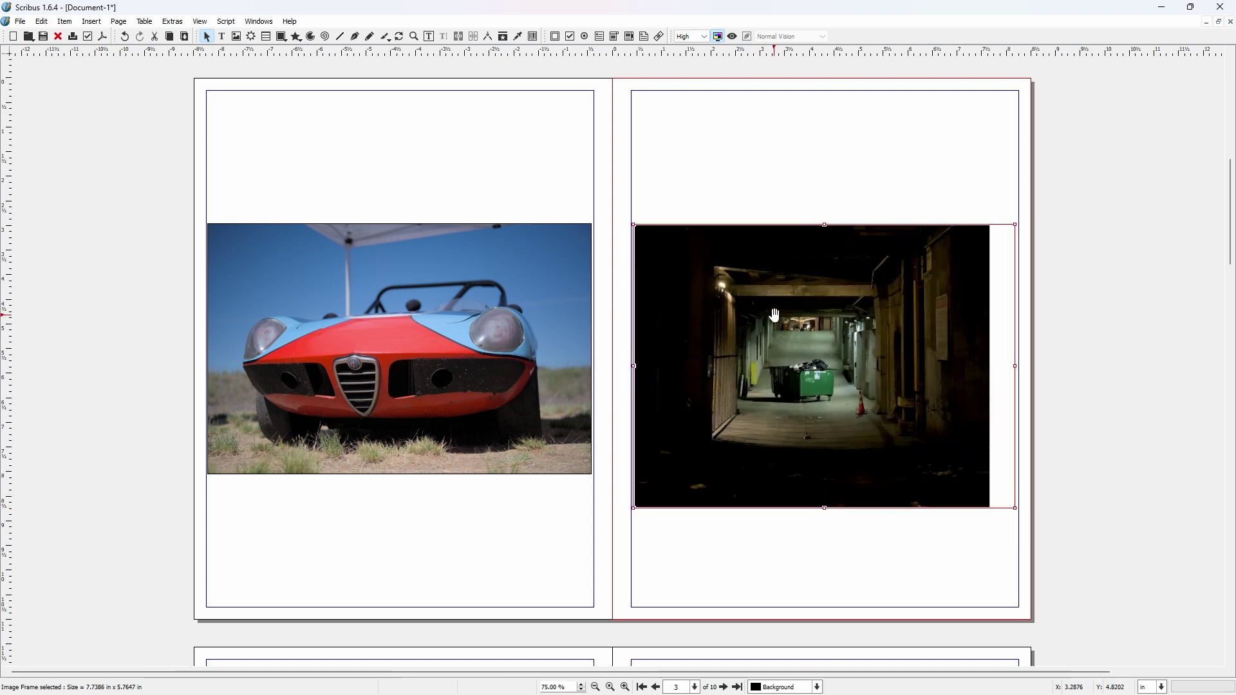
right_click(818, 380)
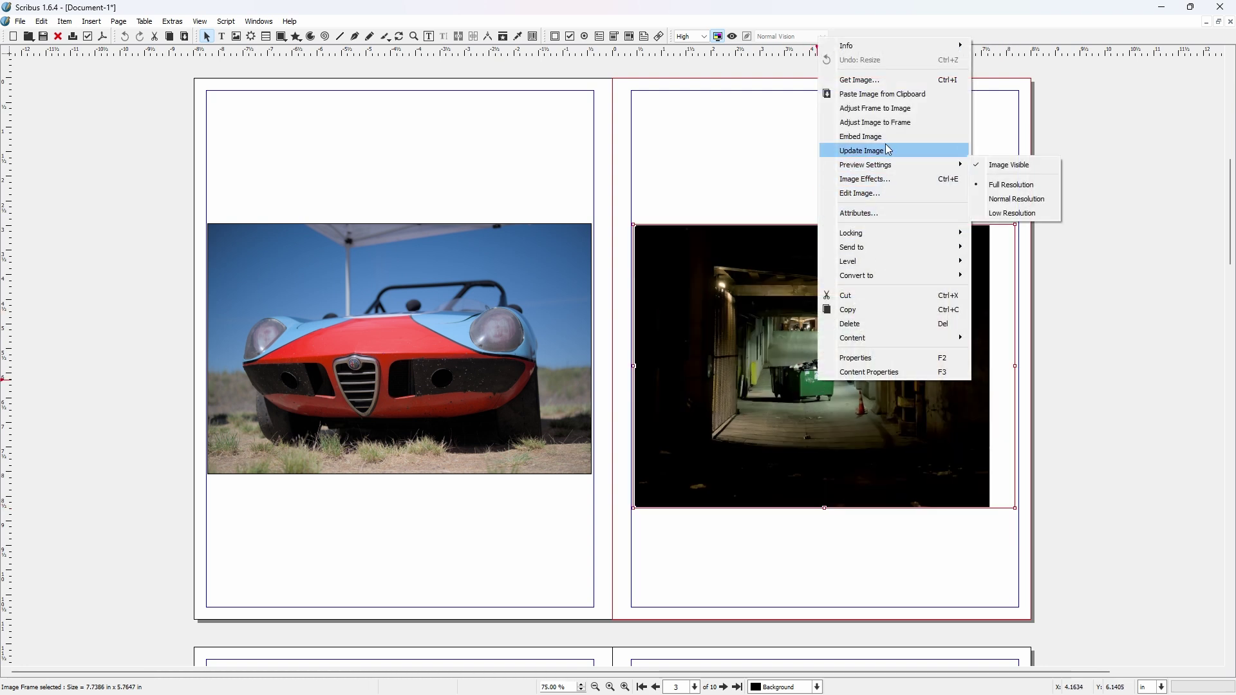
click(871, 110)
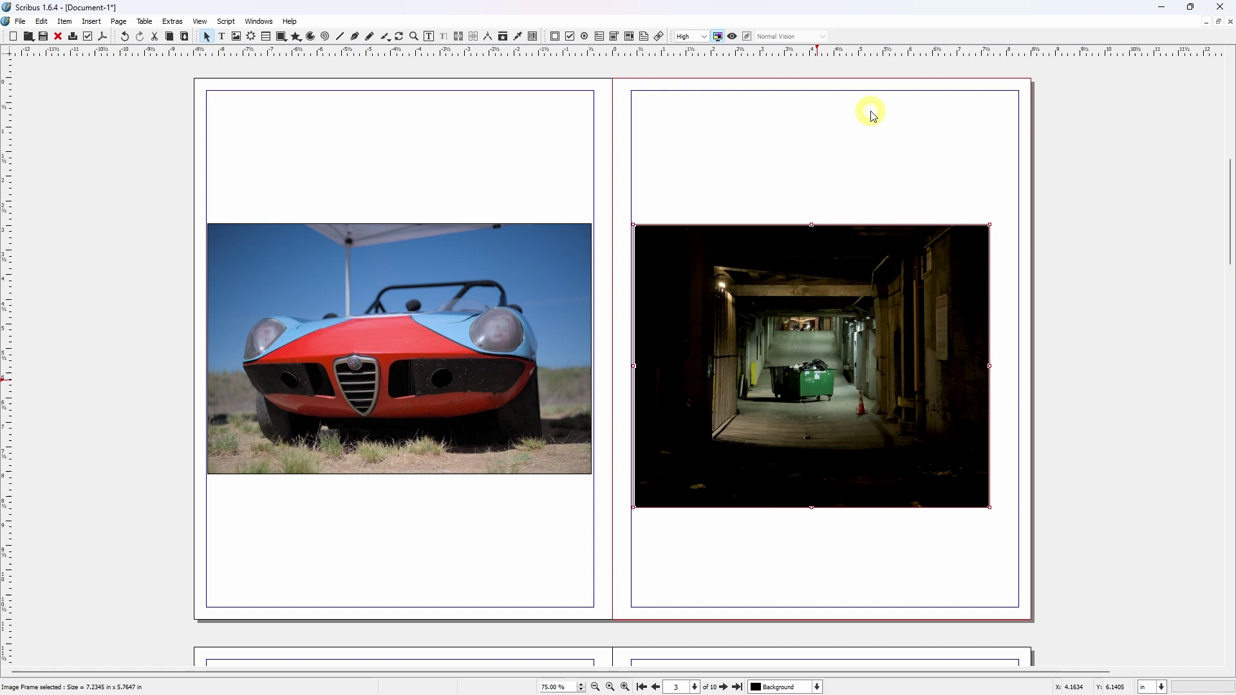
drag(813, 380, 831, 365)
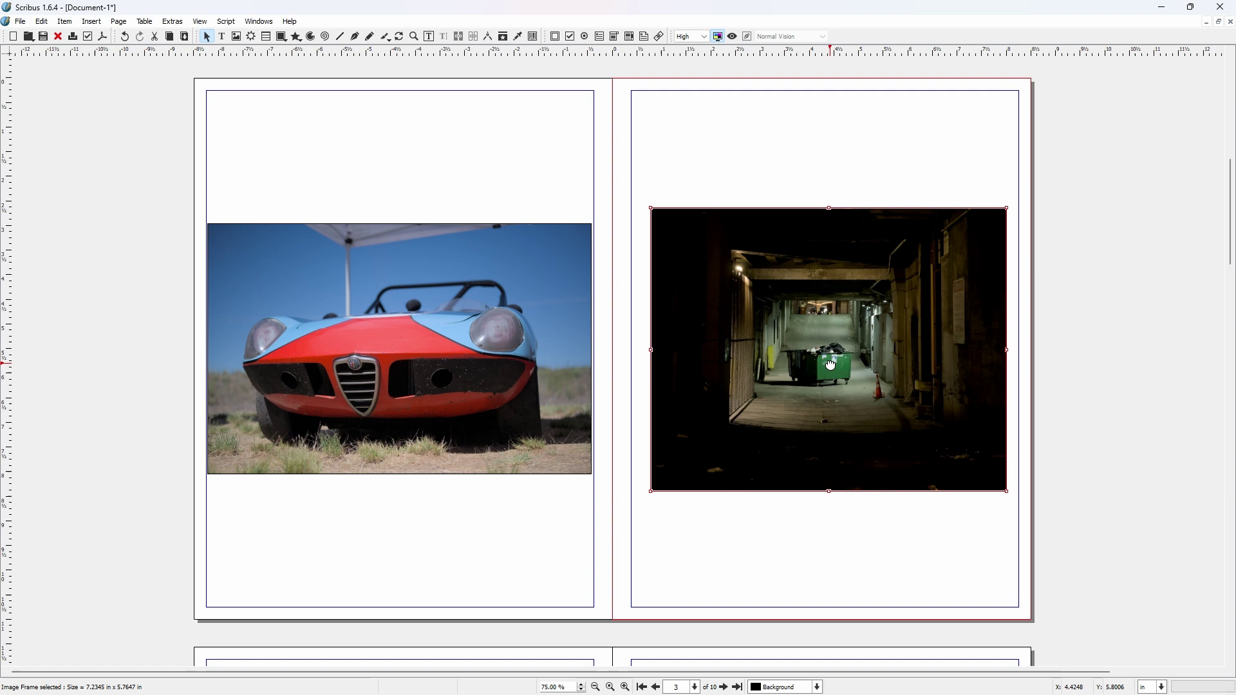
Step: Set the alley photo's preview resolution to Normal, then to Full Resolution
right_click(807, 318)
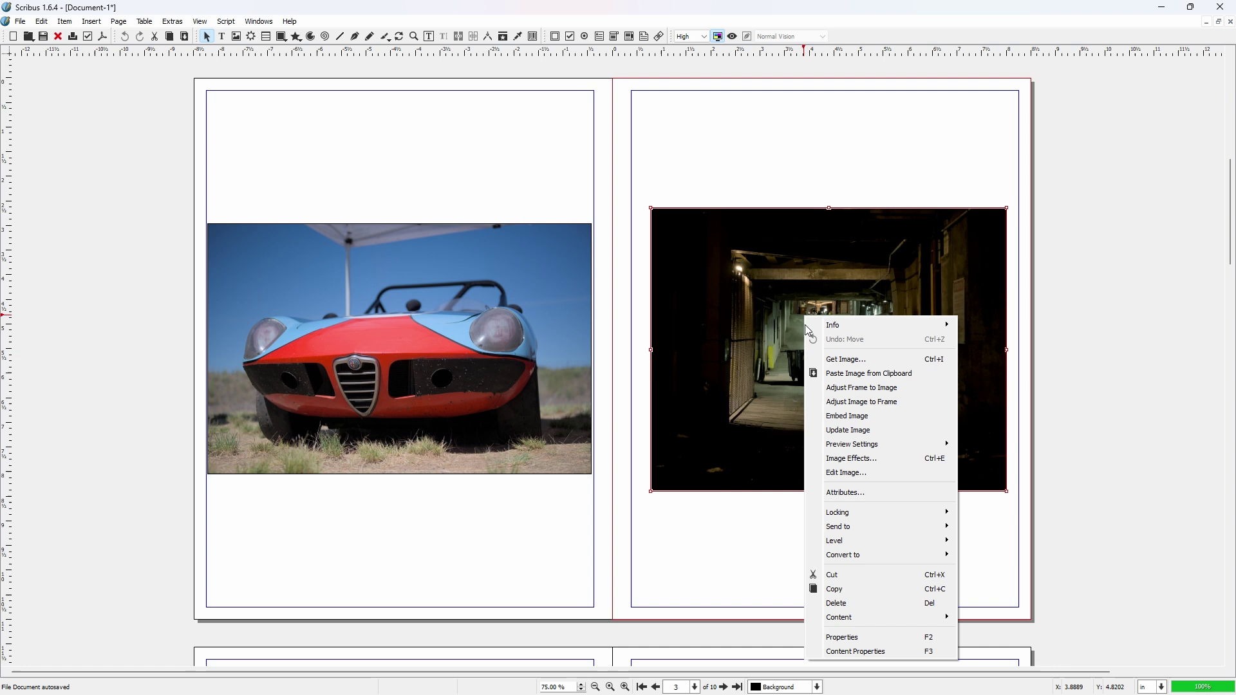
mouse_move(860, 449)
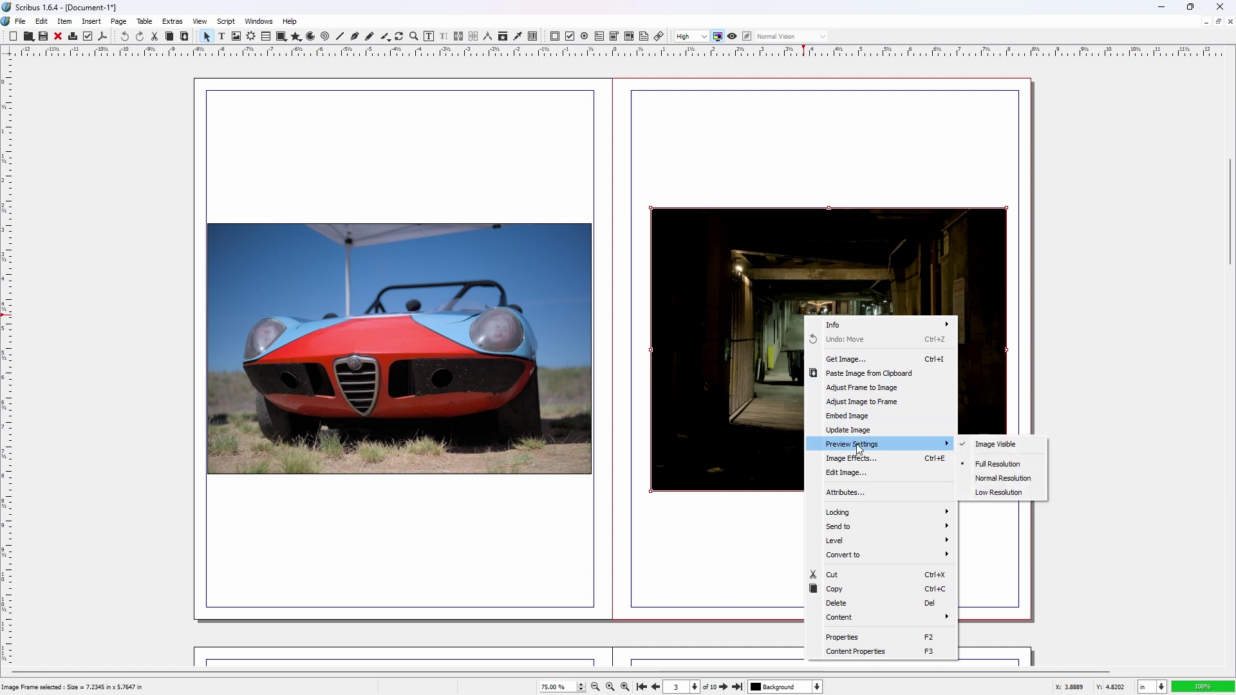
click(992, 482)
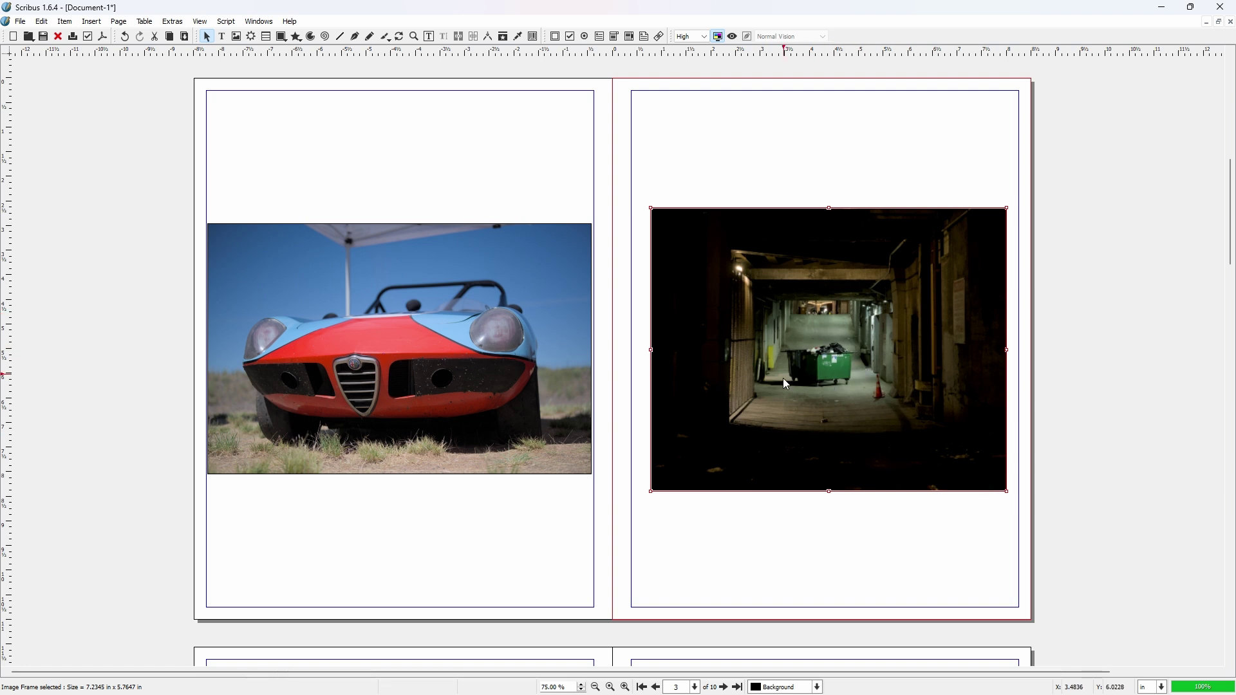
right_click(831, 367)
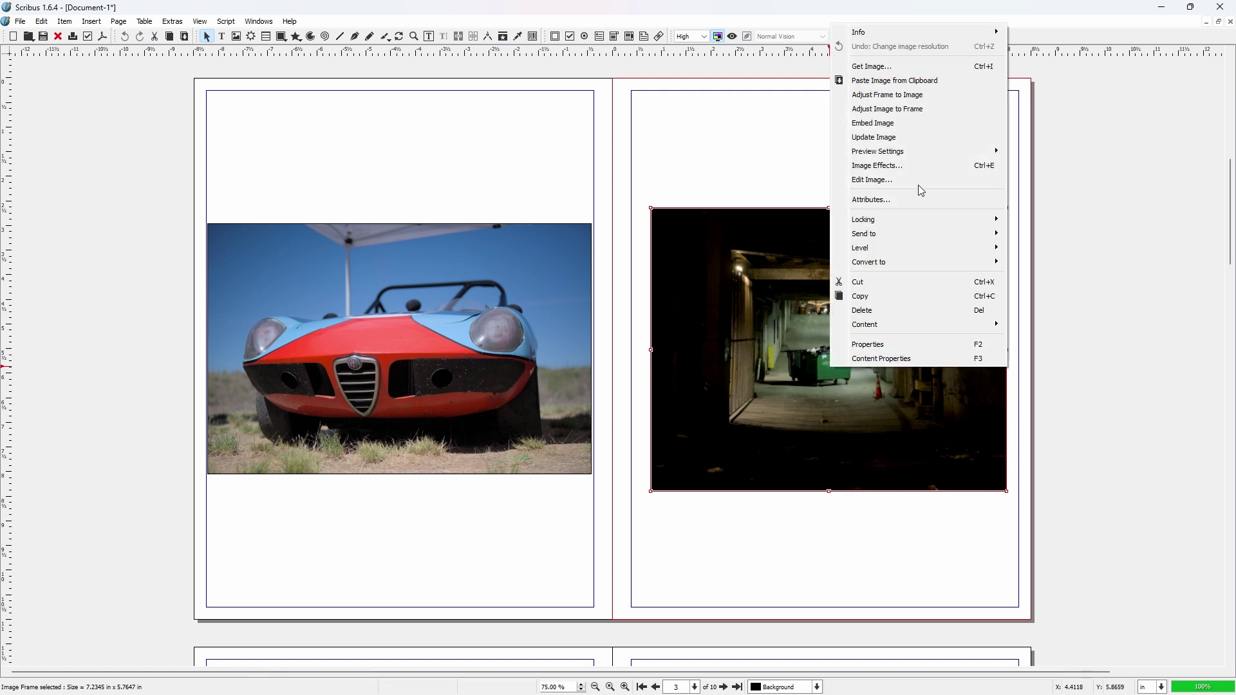
mouse_move(905, 152)
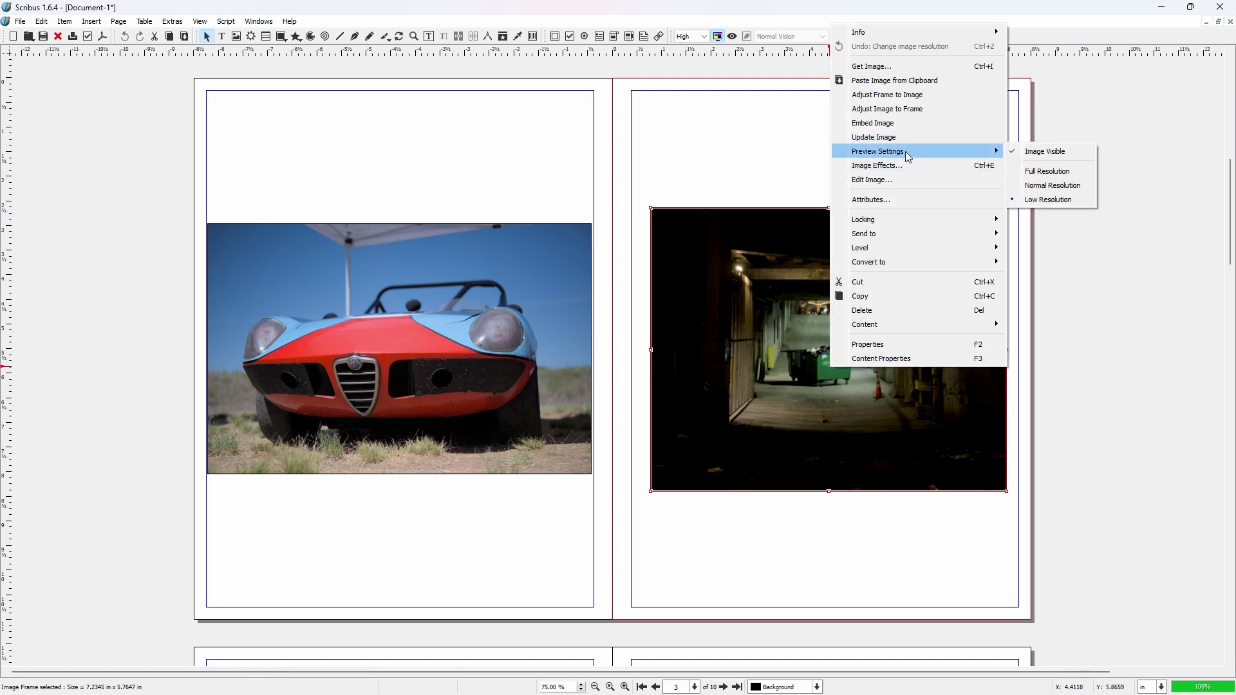
click(1040, 173)
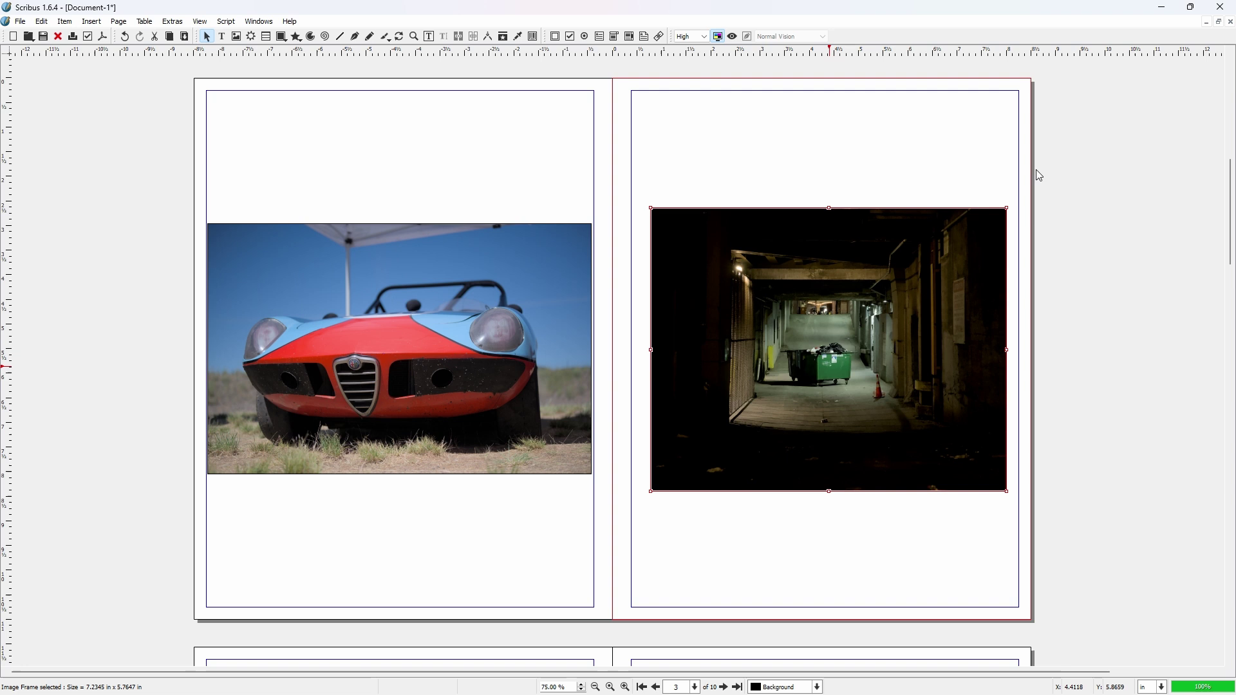
Step: Confirm the alley photo's Full Resolution preview setting and deselect the frame
right_click(805, 363)
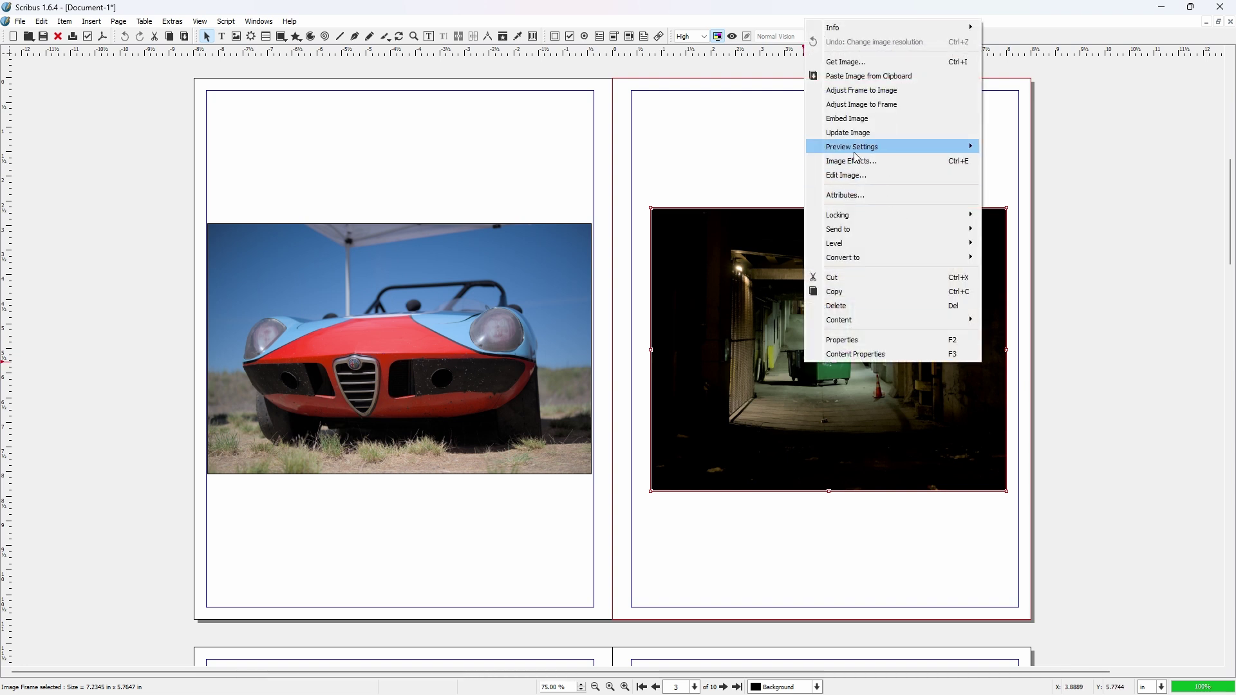
mouse_move(868, 150)
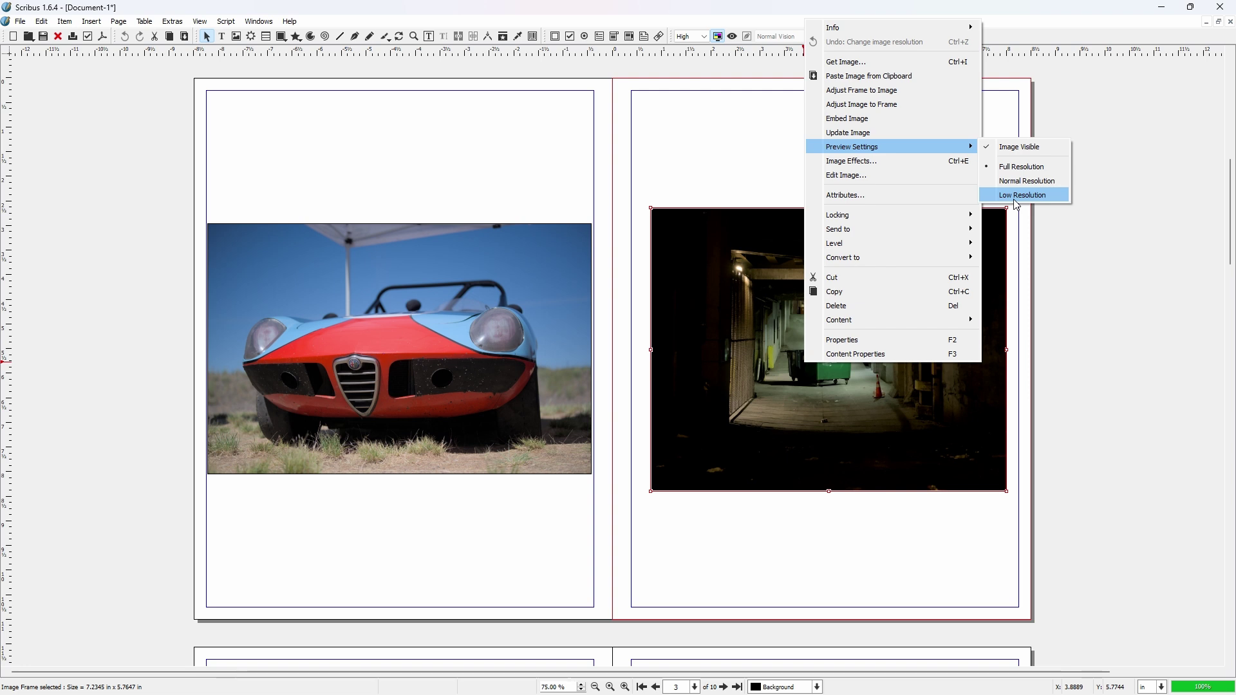
click(1062, 258)
click(1062, 259)
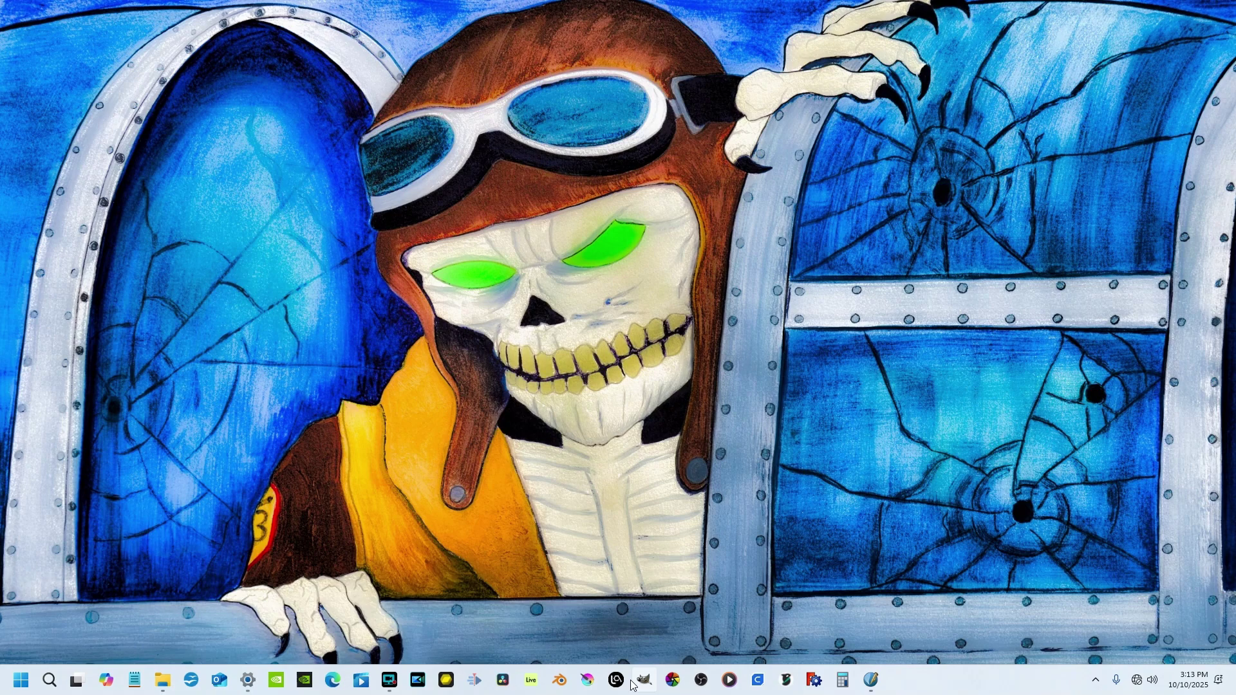
Step: Launch Krita and open Chromaticism cover art.kra from Recent Images
click(588, 681)
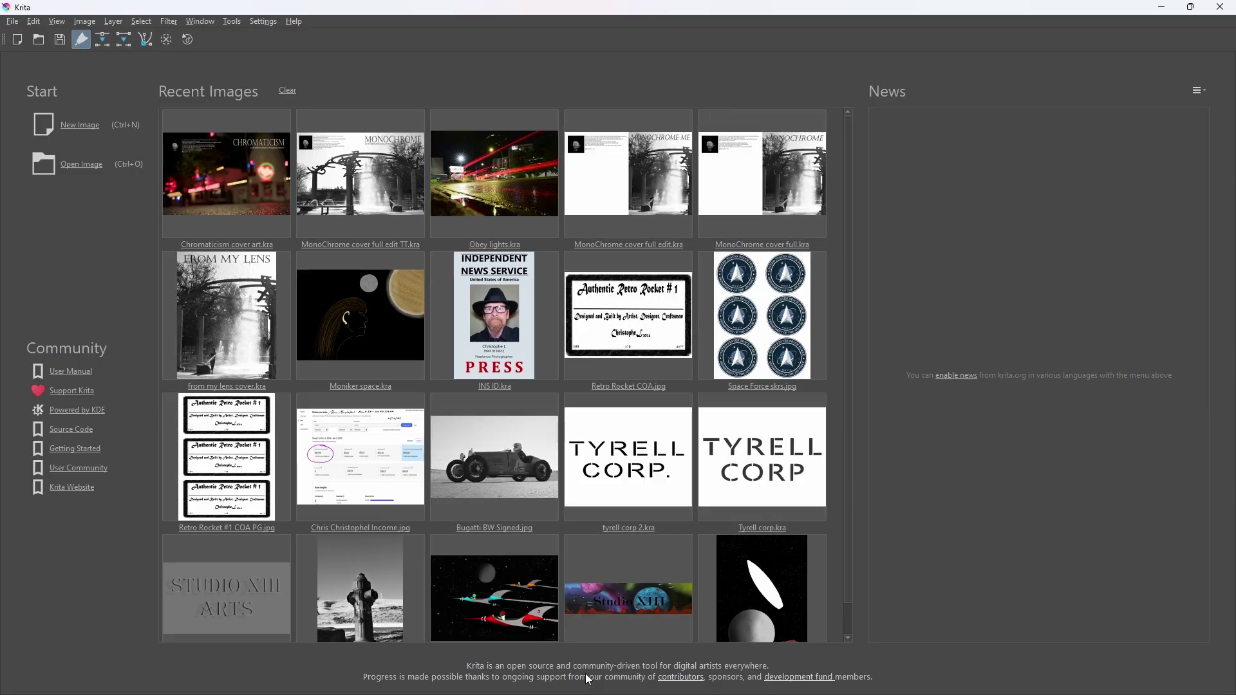
click(274, 192)
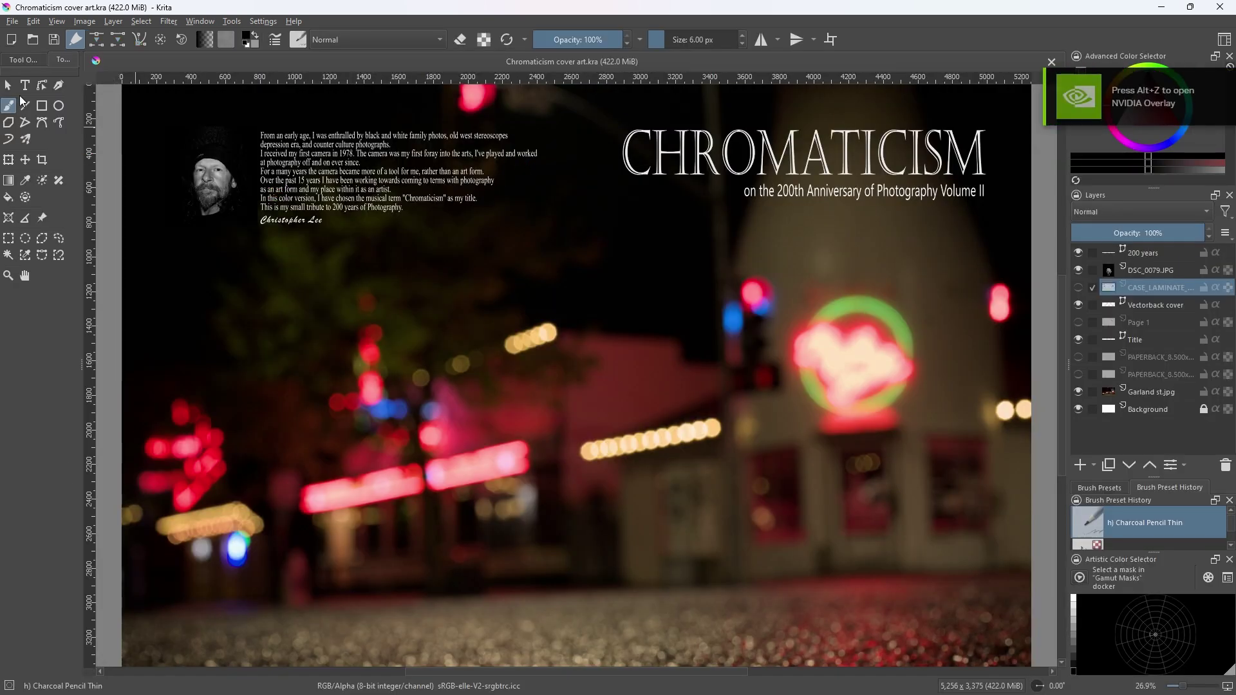
click(8, 161)
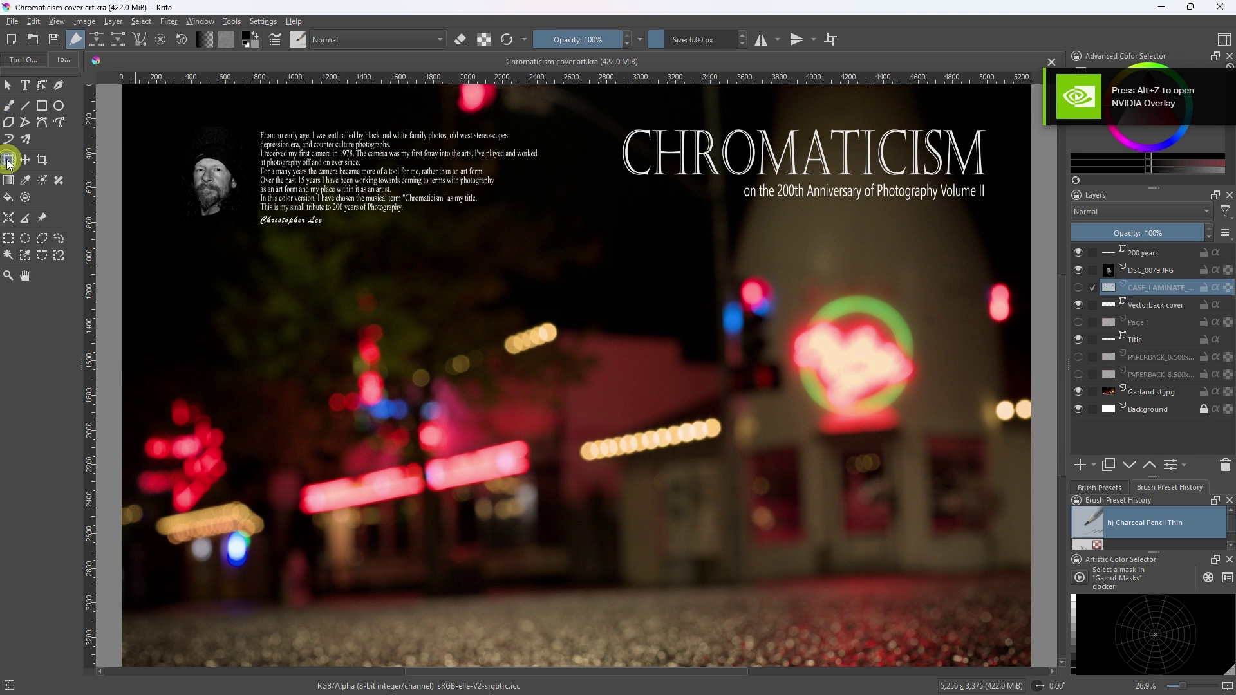
click(9, 86)
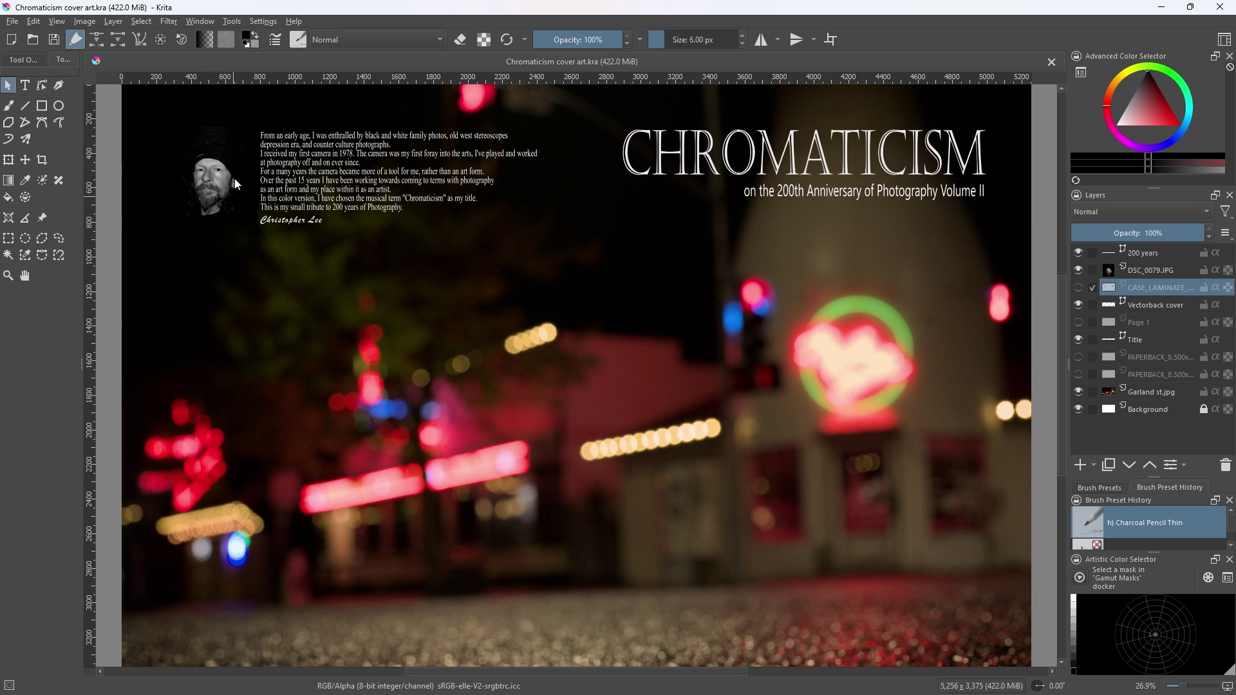
click(356, 177)
click(1139, 358)
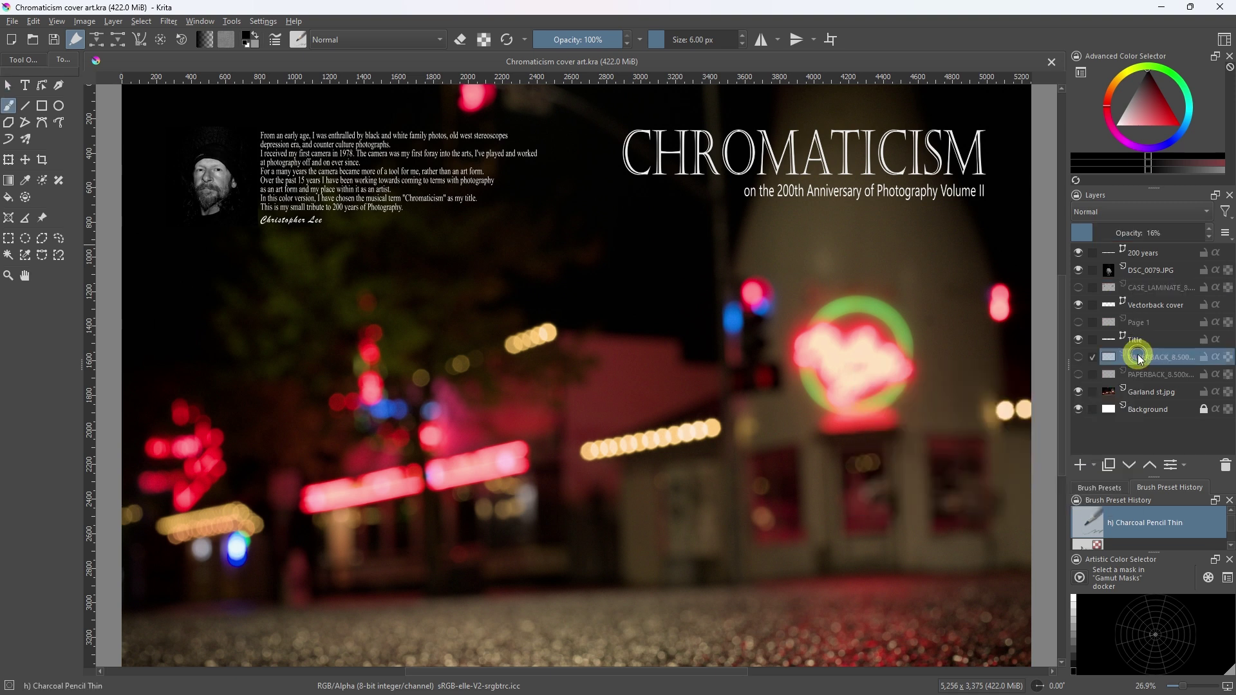
Step: Overlay the PAPERBACK template at 66% opacity and check the CASE_LAMINATE template against the artwork
click(1078, 357)
drag(1092, 232, 1206, 239)
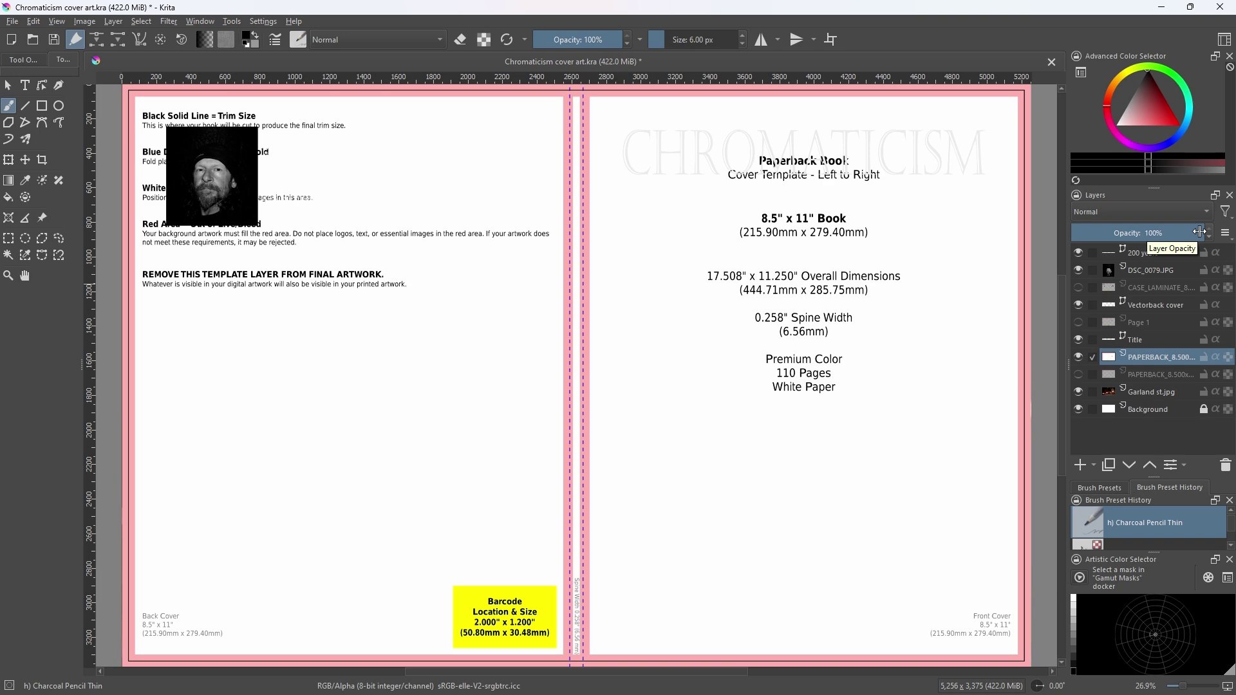
drag(1200, 232, 1159, 232)
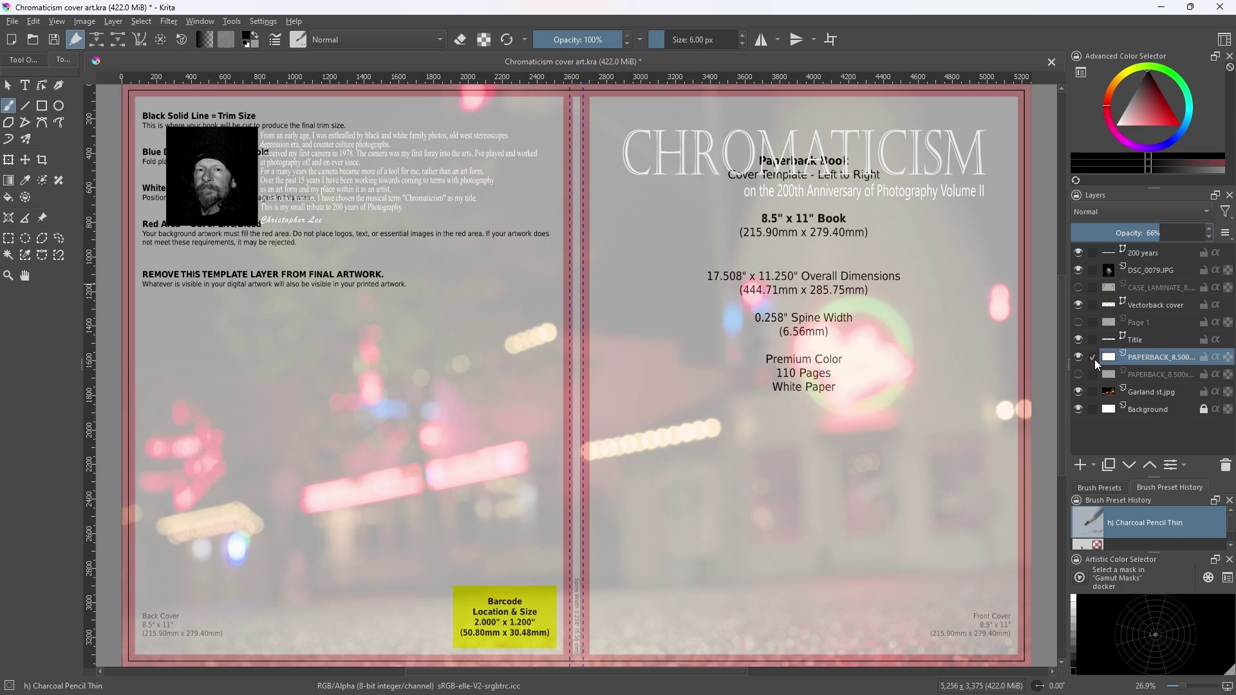
click(1078, 287)
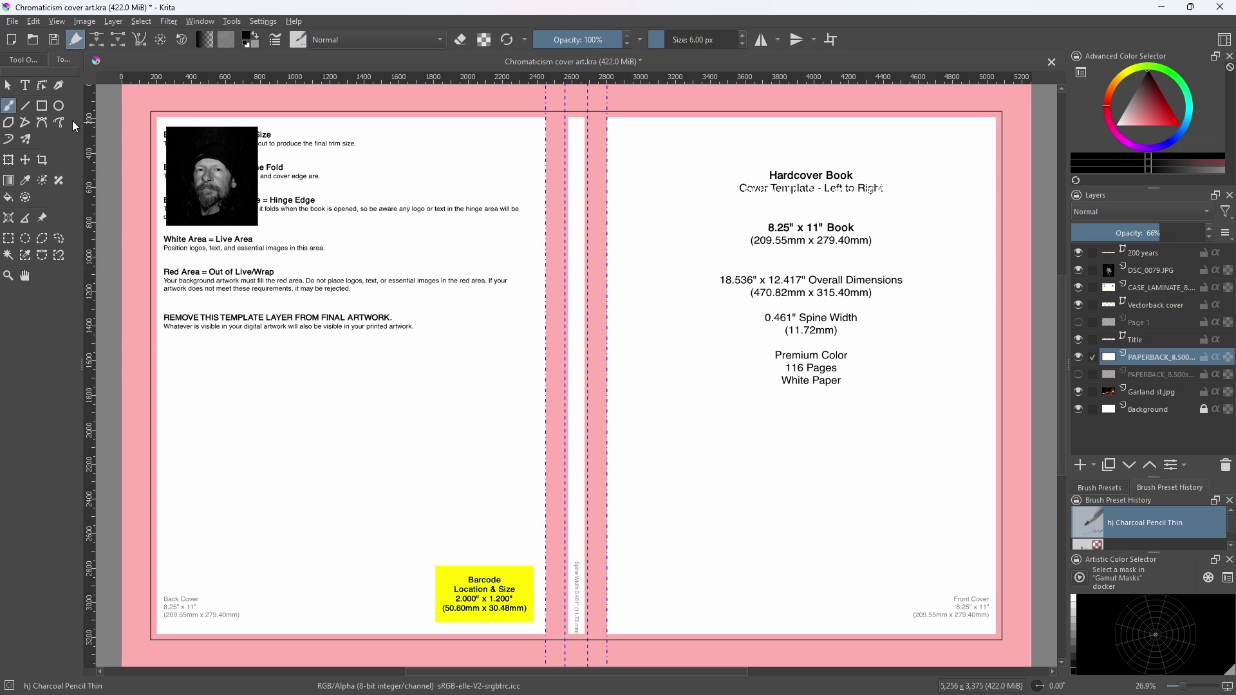
click(8, 86)
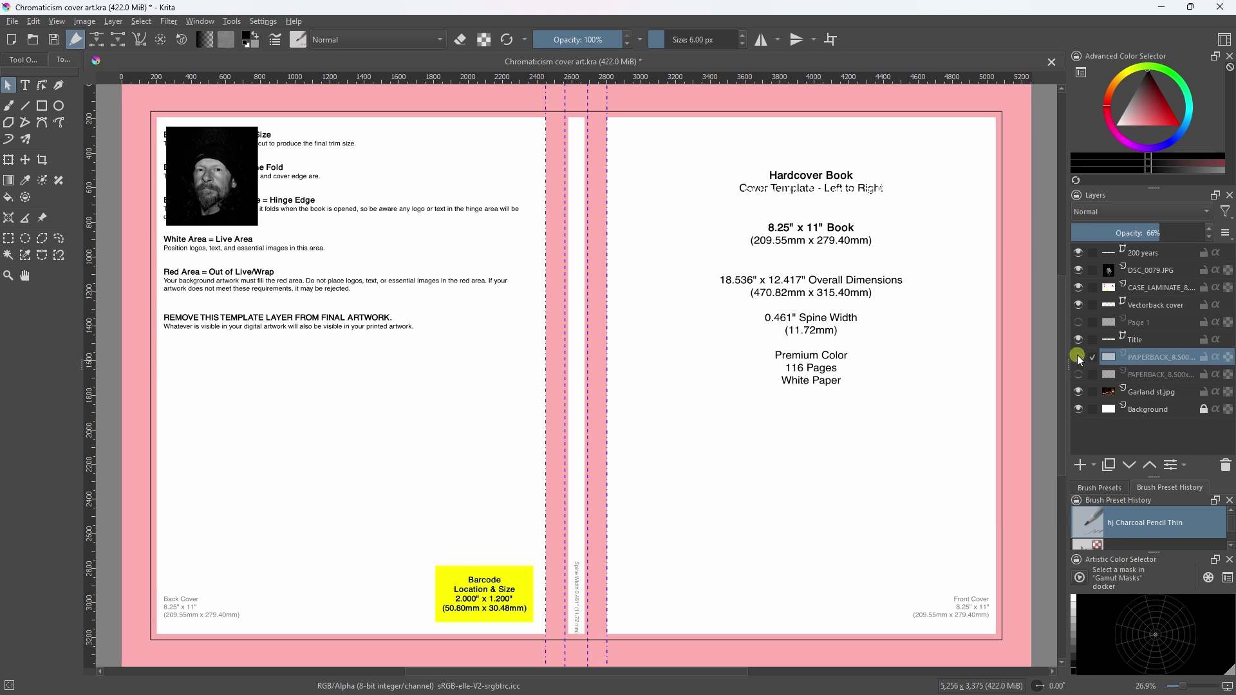
click(1079, 287)
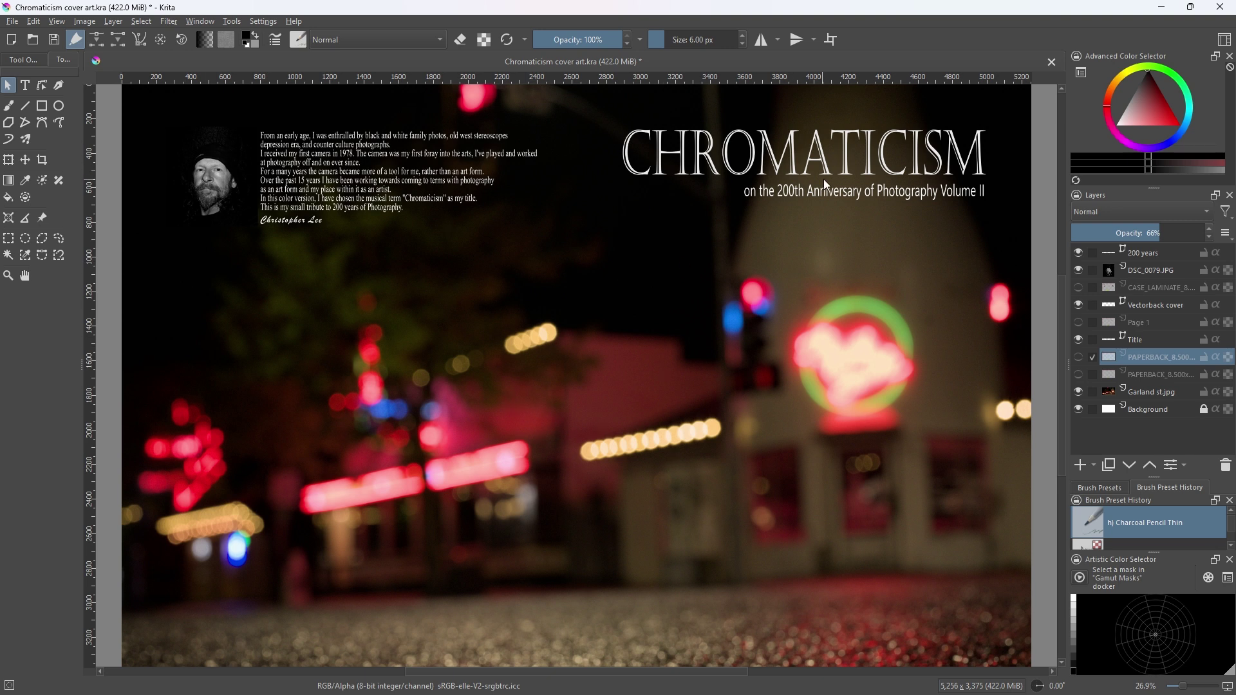
click(1156, 305)
click(371, 181)
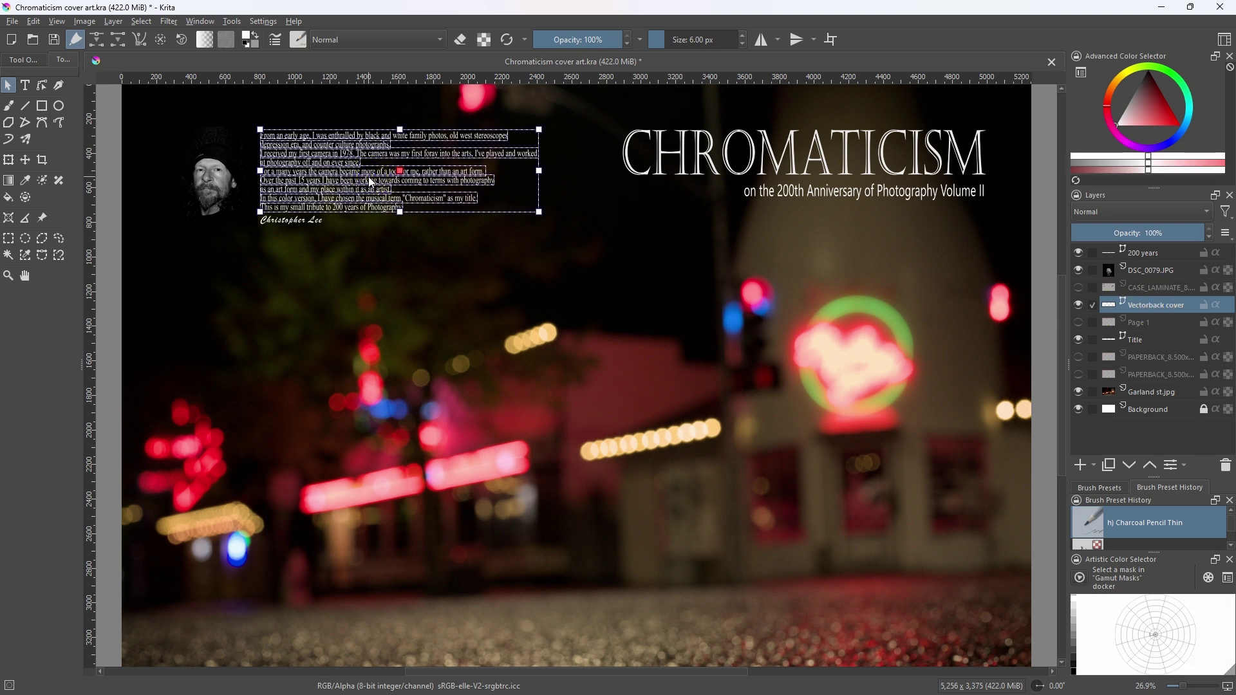
click(292, 222)
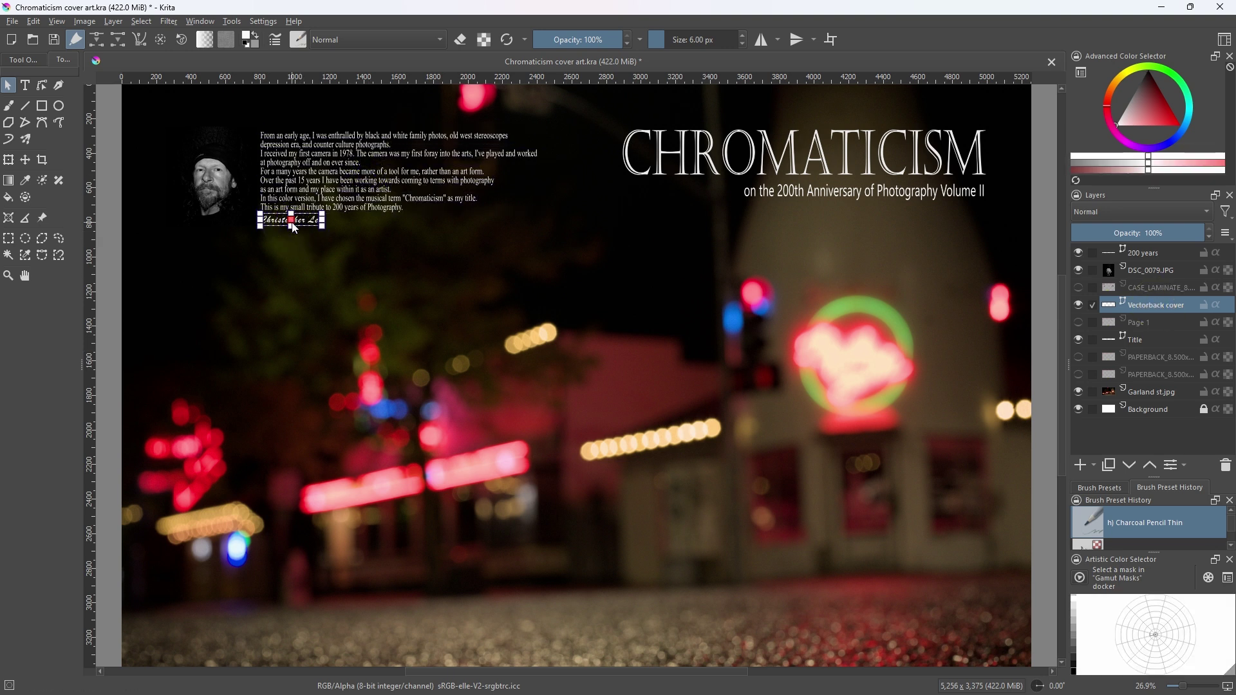
key(b)
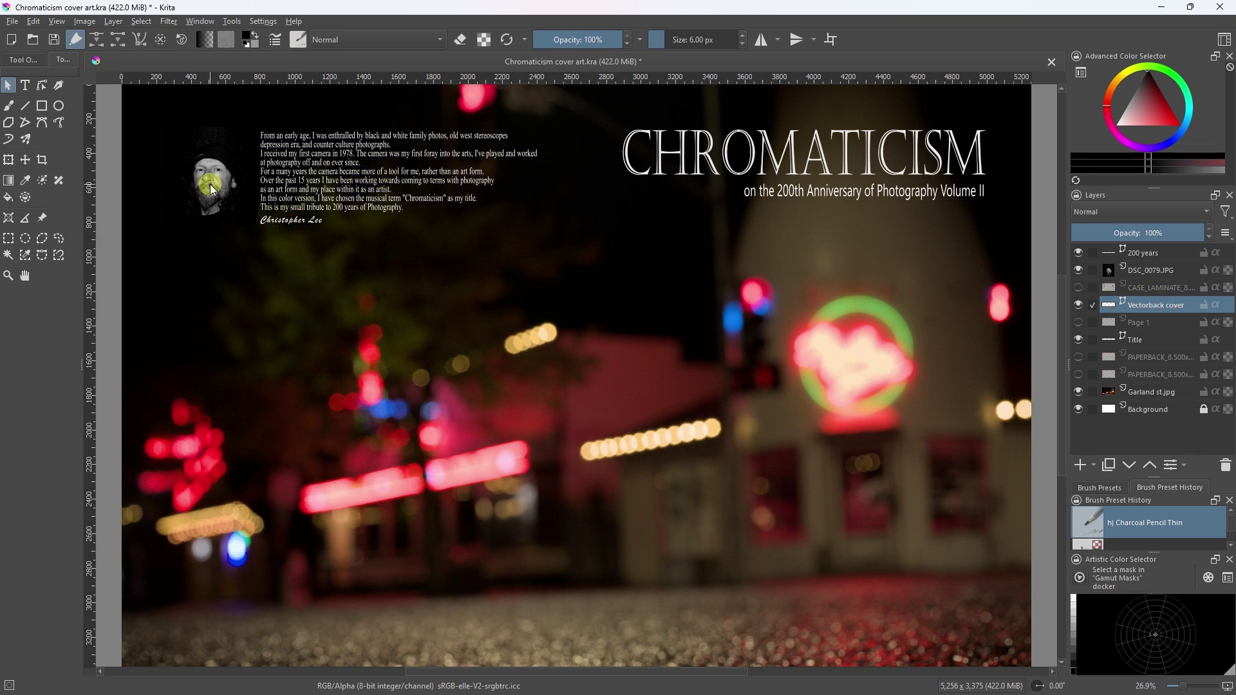
click(1141, 272)
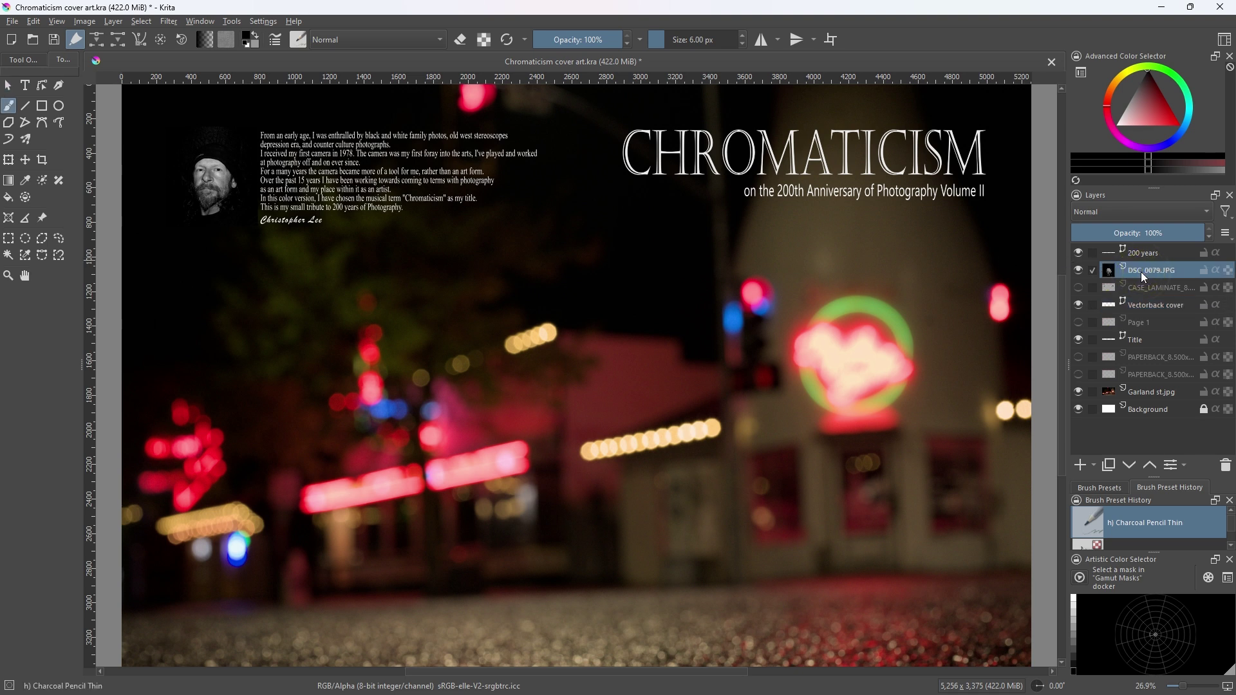
click(10, 86)
click(210, 183)
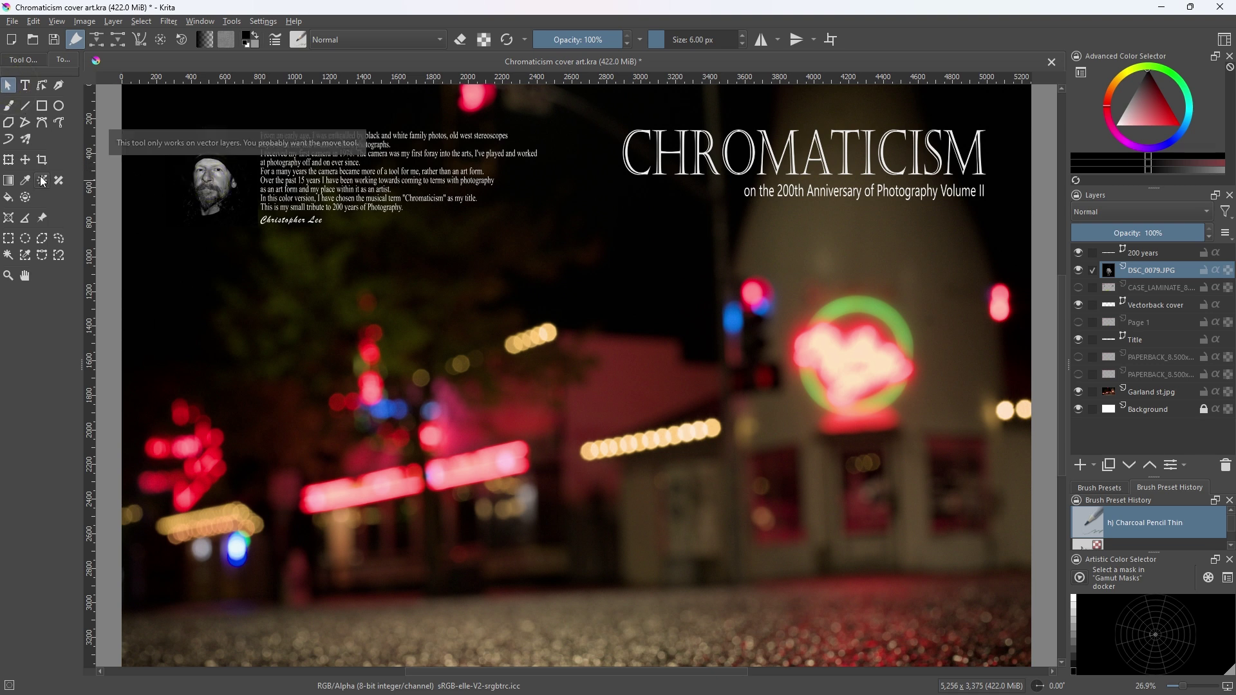
click(9, 163)
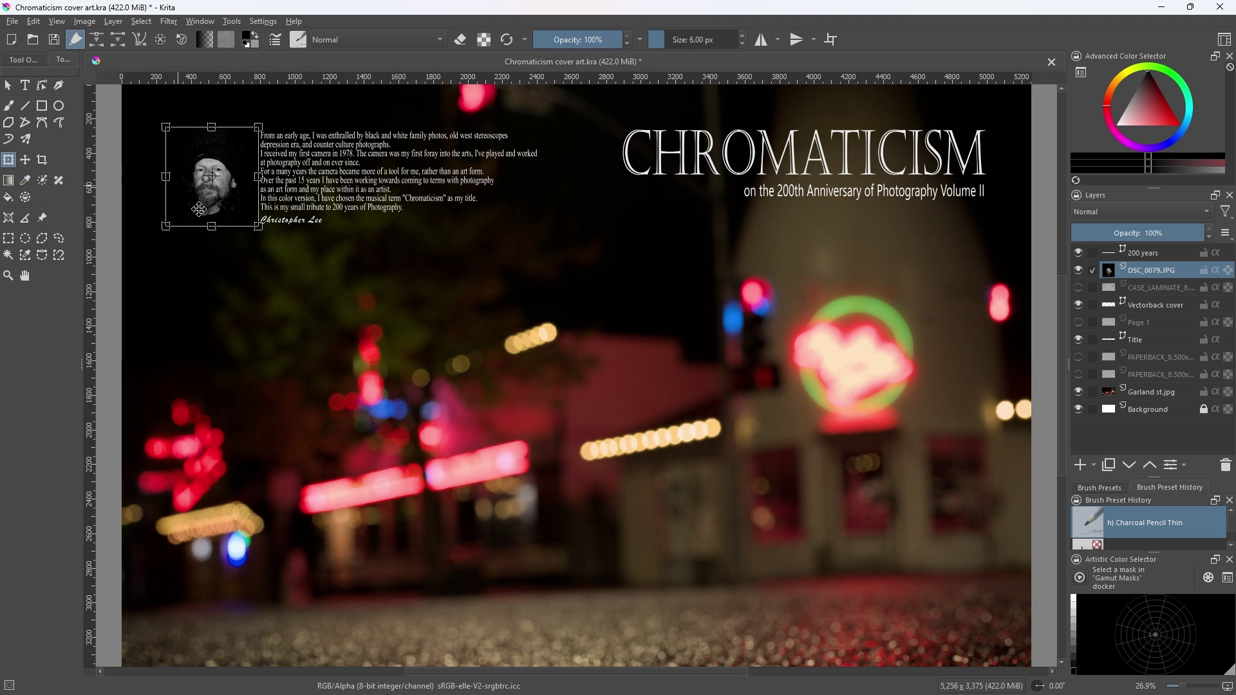
click(1144, 340)
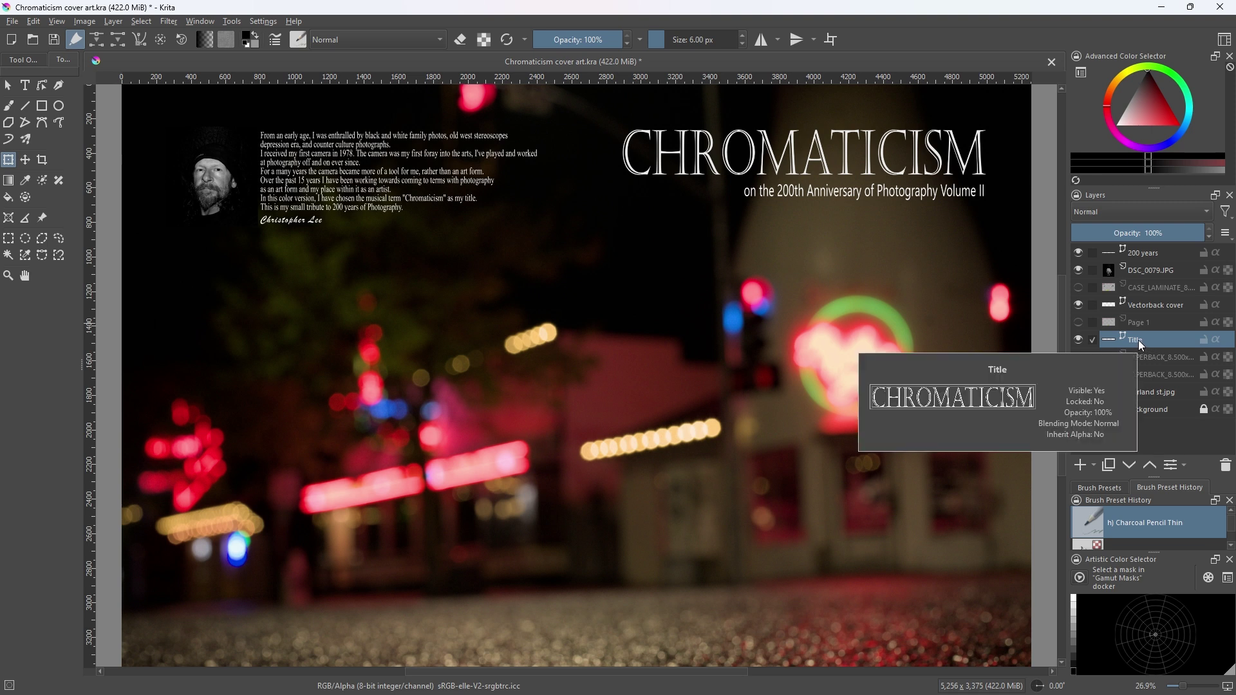
Step: Move the CHROMATICISM title slightly upward with the Transform tool, then undo the move
click(831, 140)
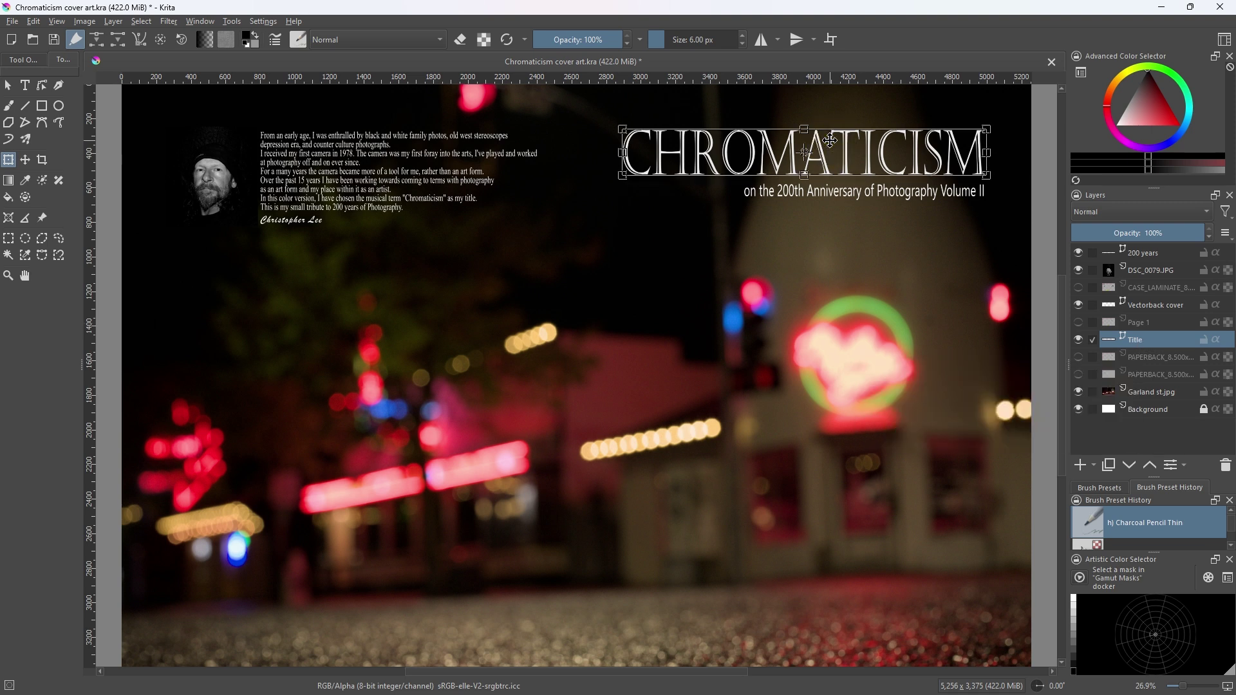
drag(830, 140, 826, 117)
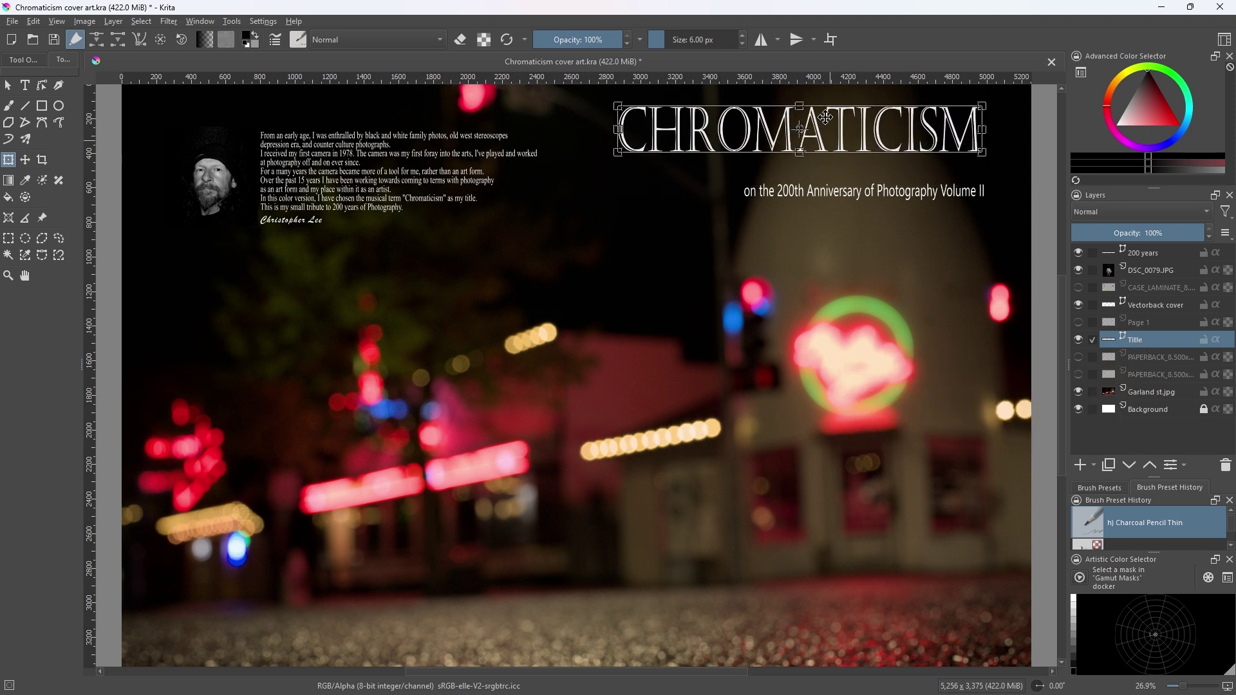
key(ctrl+z)
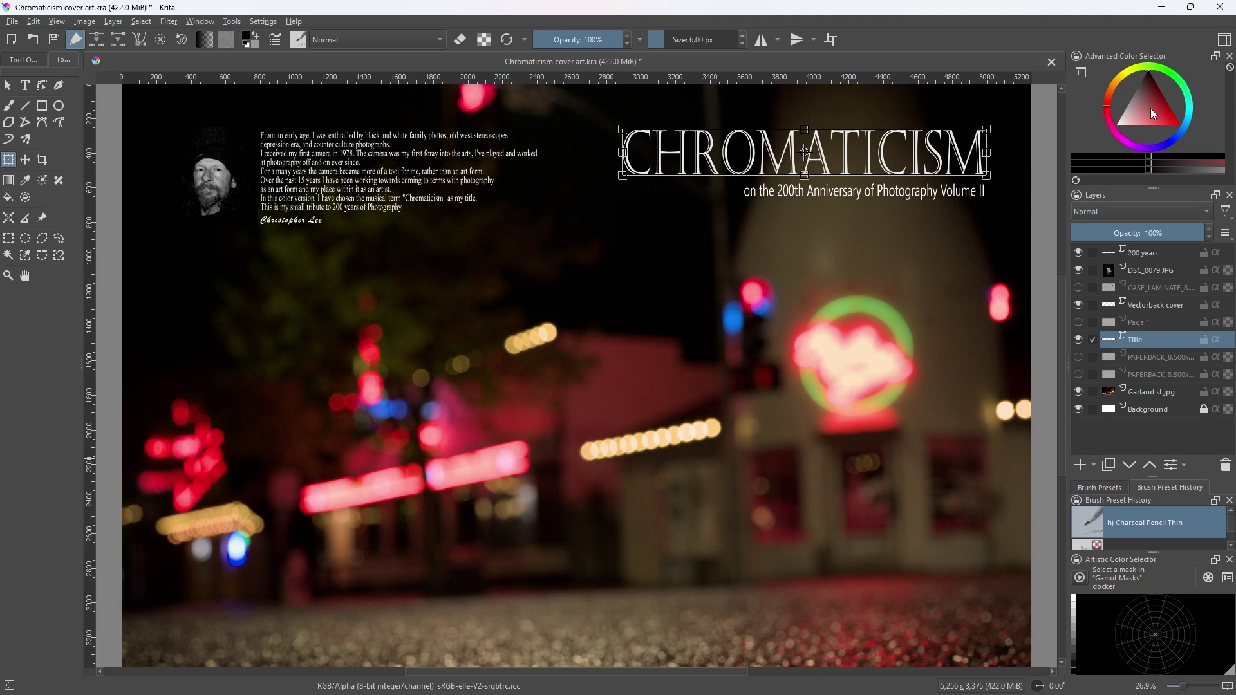
Step: Close Krita, declining to save the cover art changes
click(1227, 8)
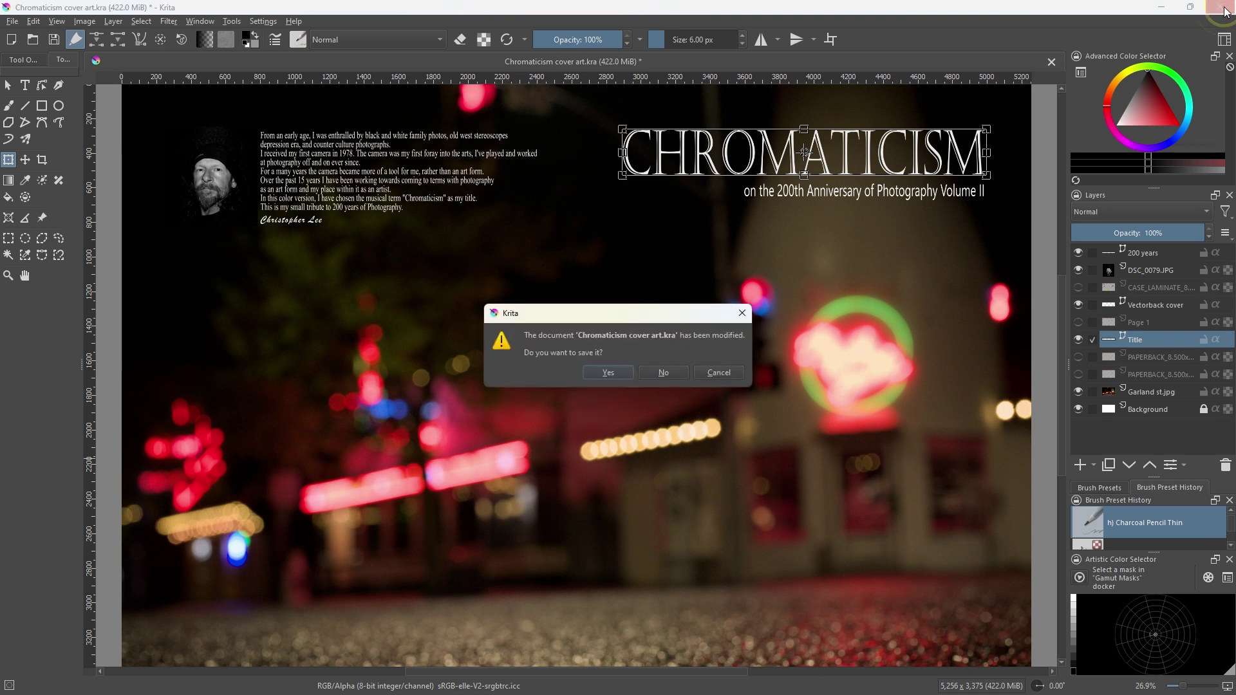
click(663, 373)
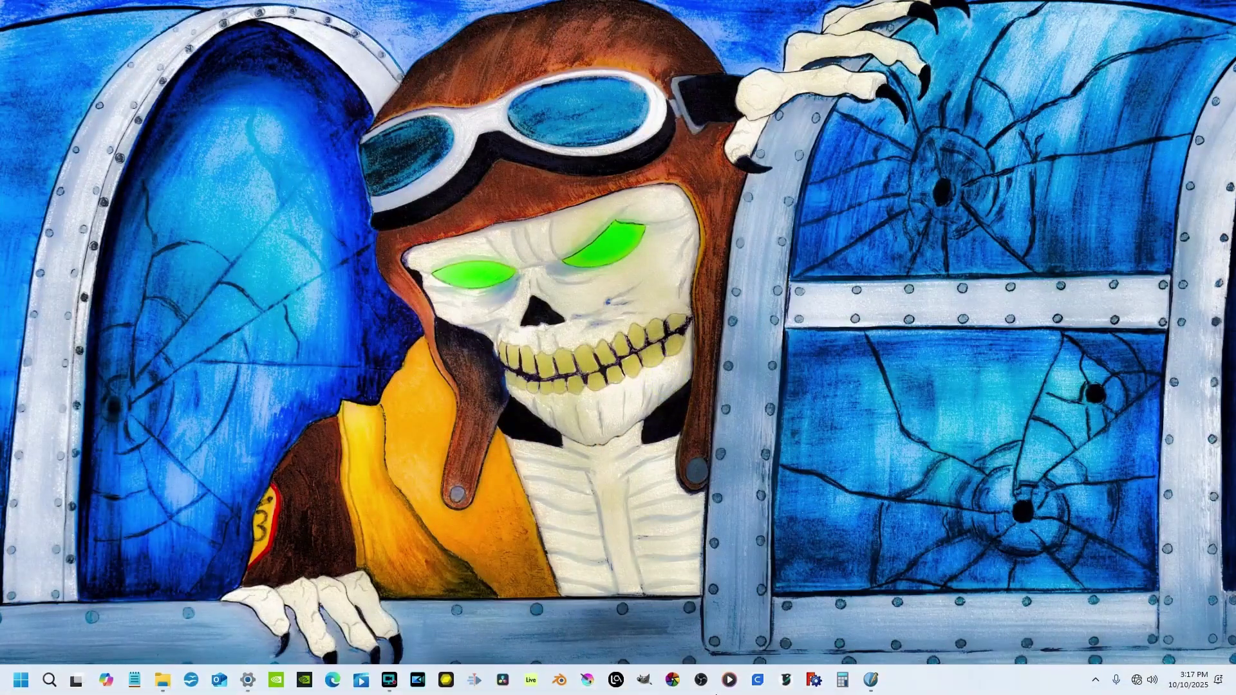